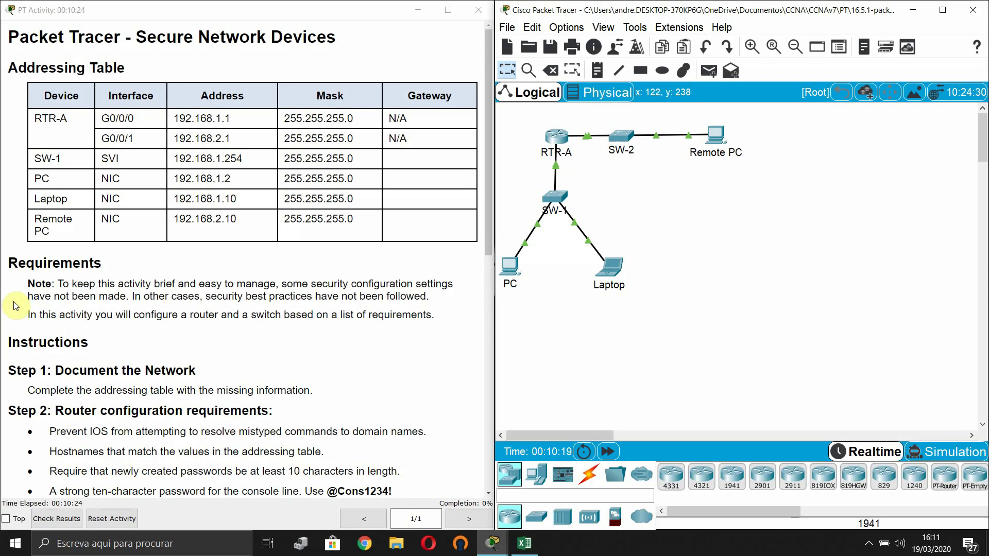
Highlight the activity title and the Addressing Table heading, then scroll through the topology
drag(147, 31, 341, 30)
click(335, 36)
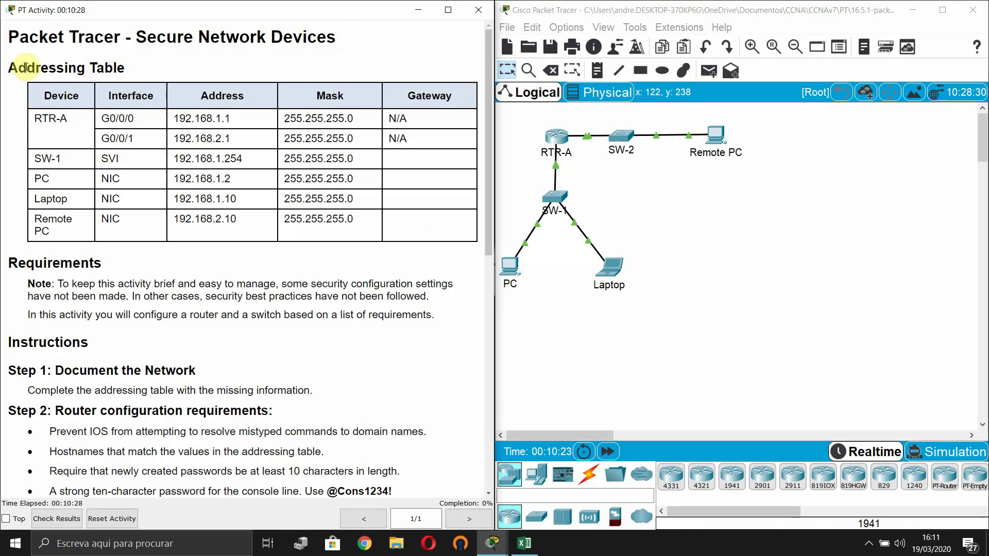
drag(18, 67, 148, 60)
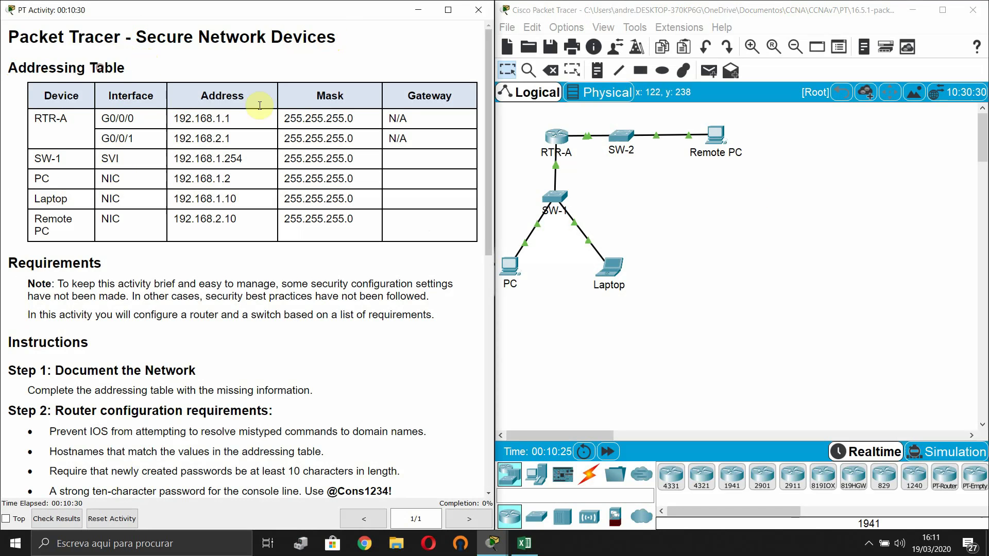
click(797, 304)
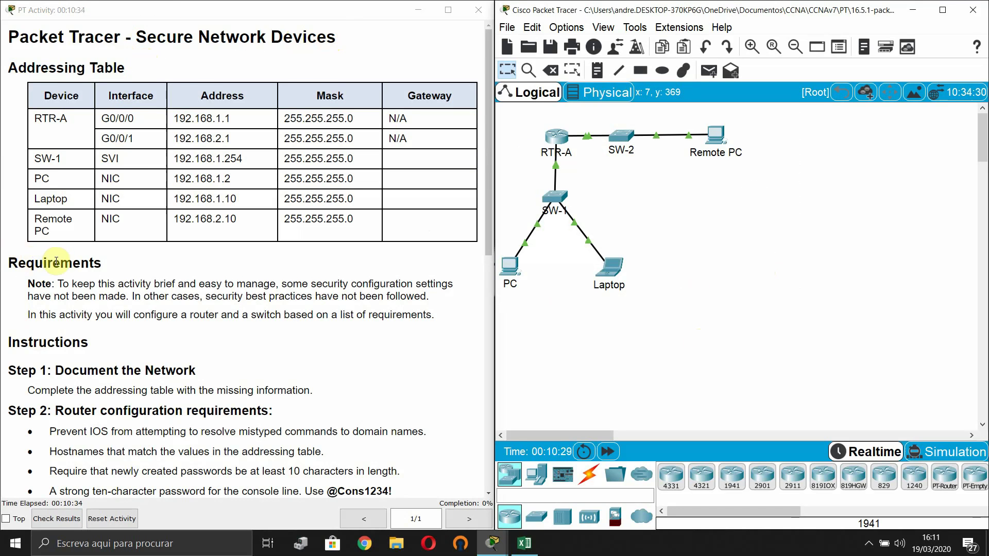
scroll(31, 258, down, 1)
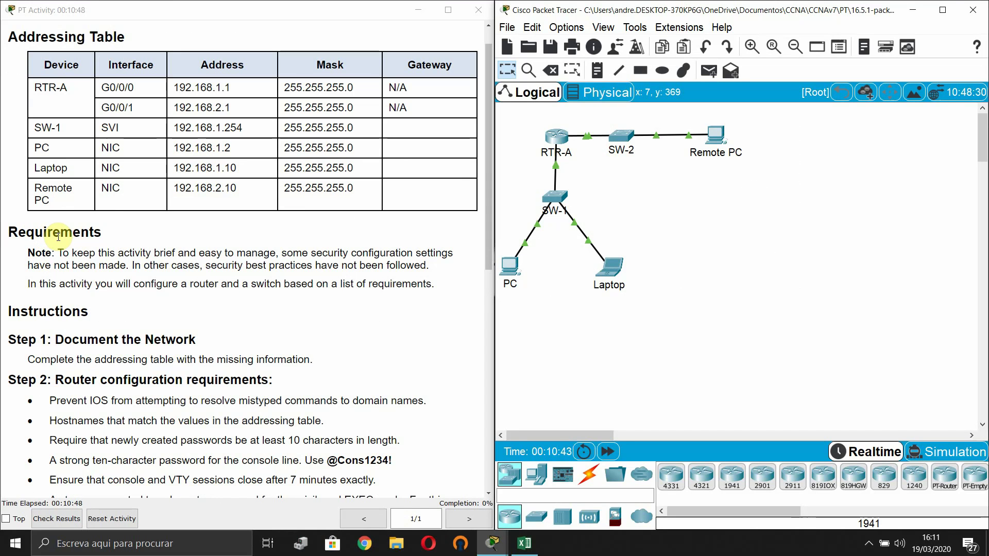
scroll(51, 282, down, 1)
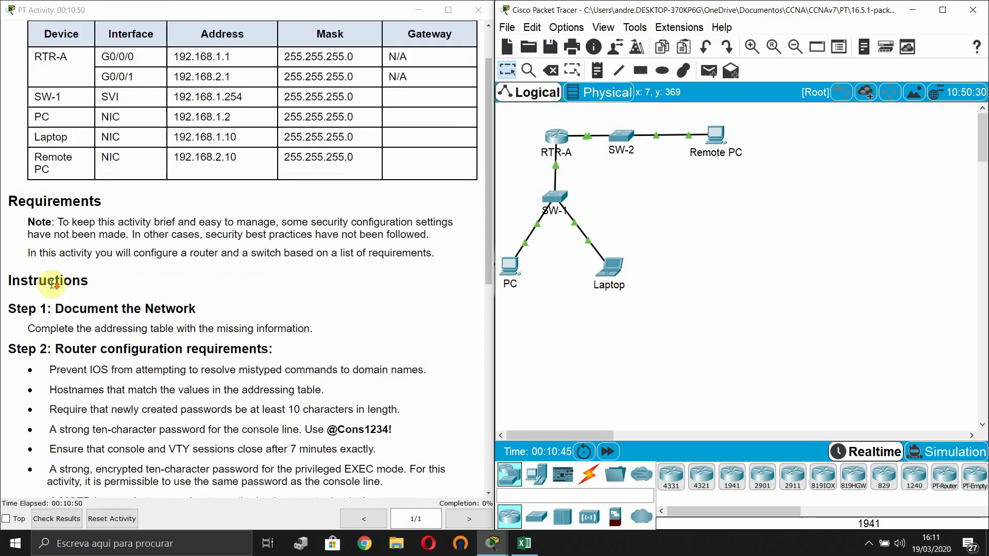
scroll(36, 283, down, 1)
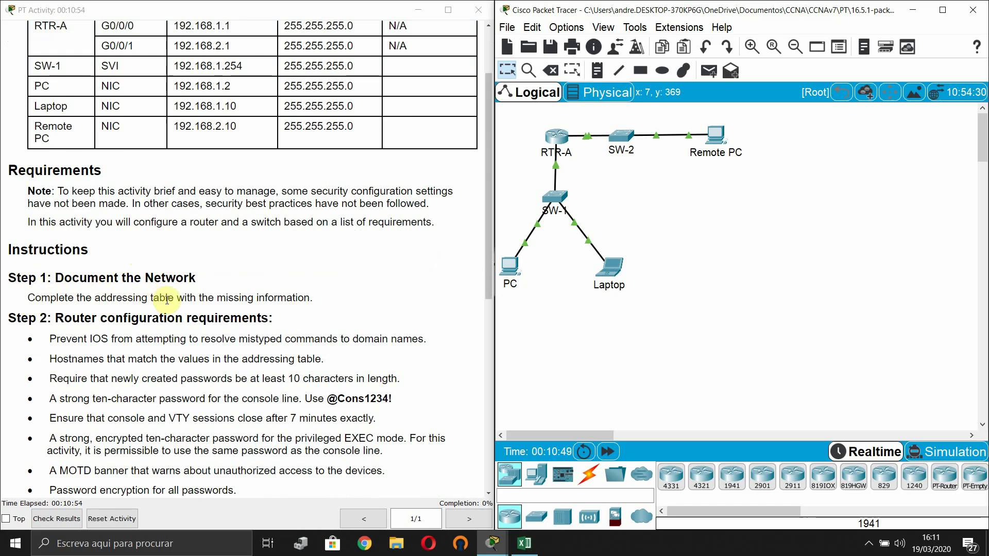
scroll(138, 265, up, 3)
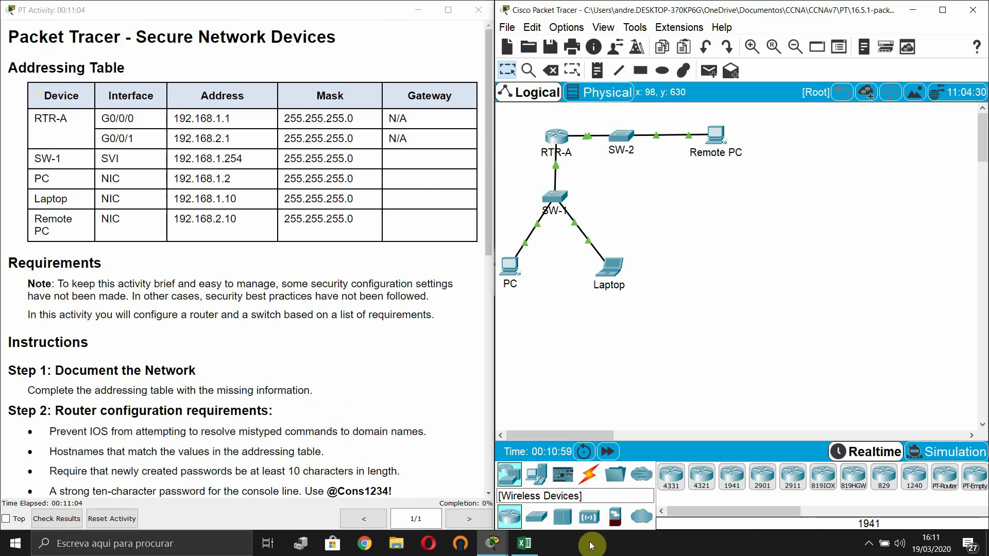
Bring up the Livro1 workbook, move it down and left, and select SW-1's gateway cell E4
click(524, 543)
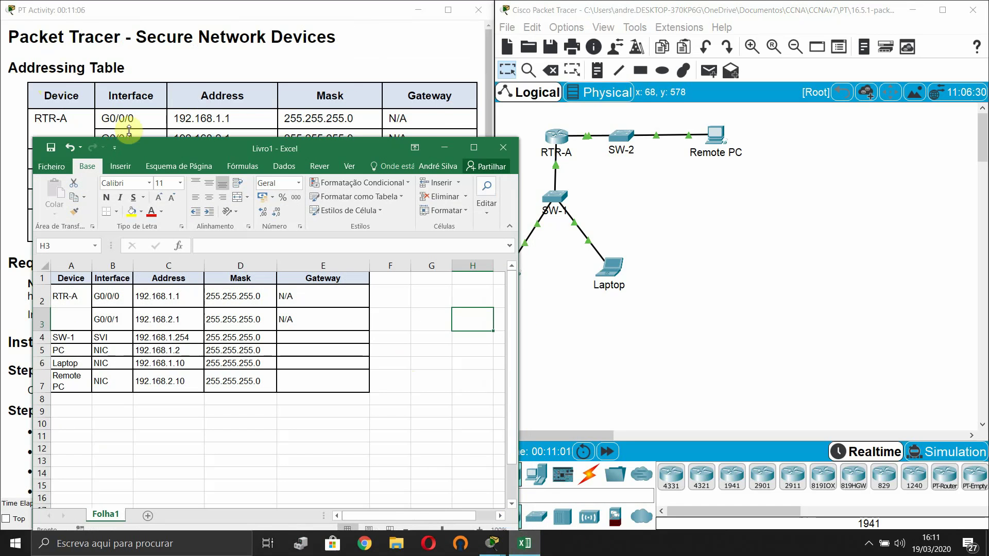
drag(275, 149, 243, 79)
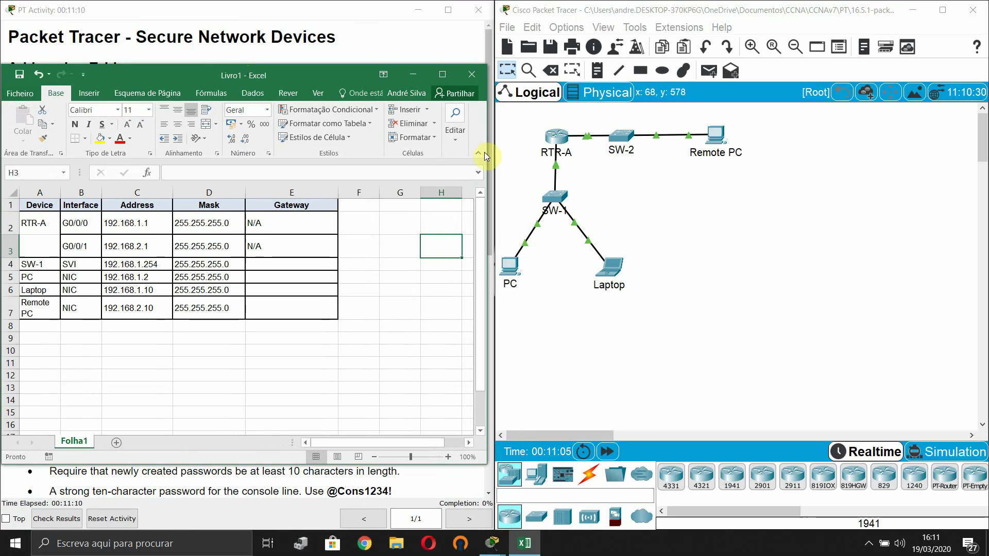
click(678, 225)
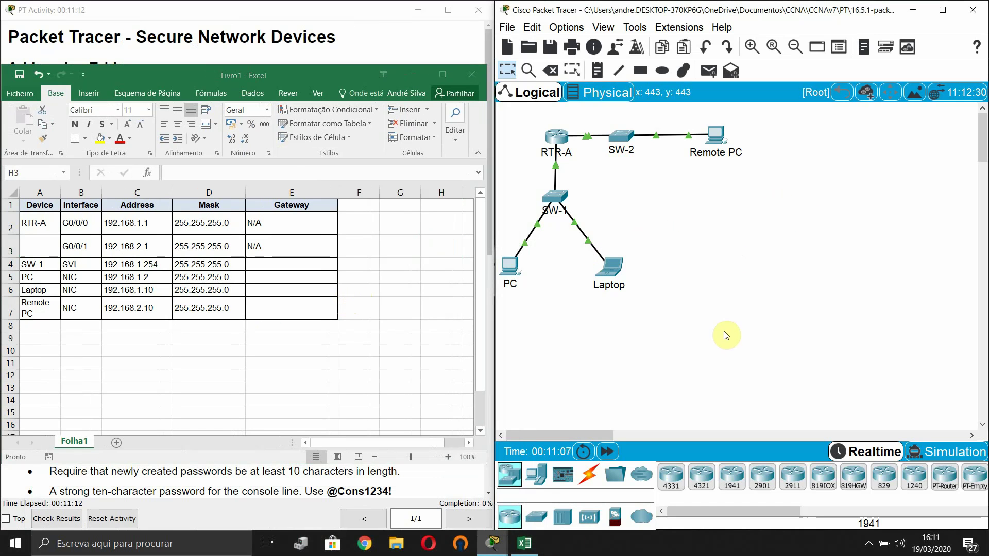
click(37, 259)
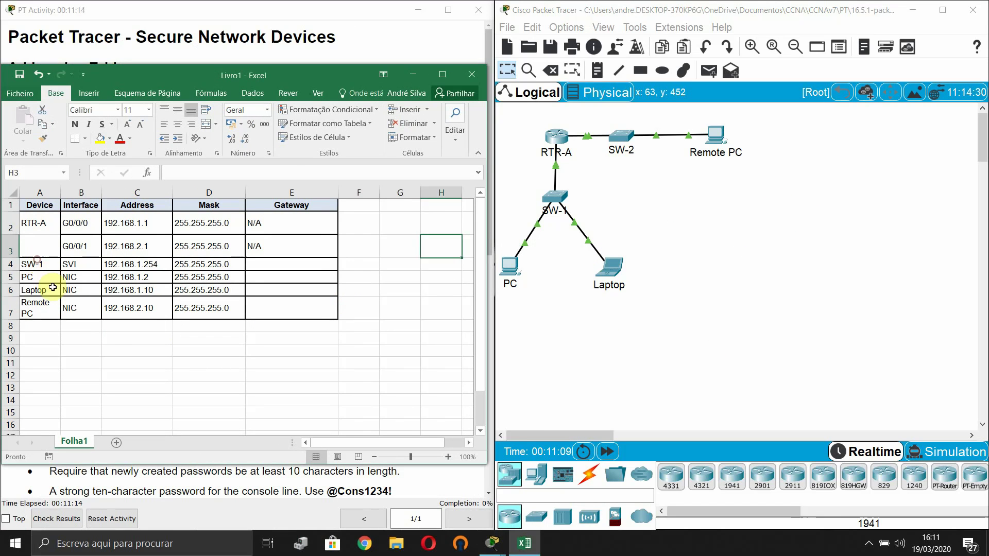
key(Down)
key(Down)
key(Down)
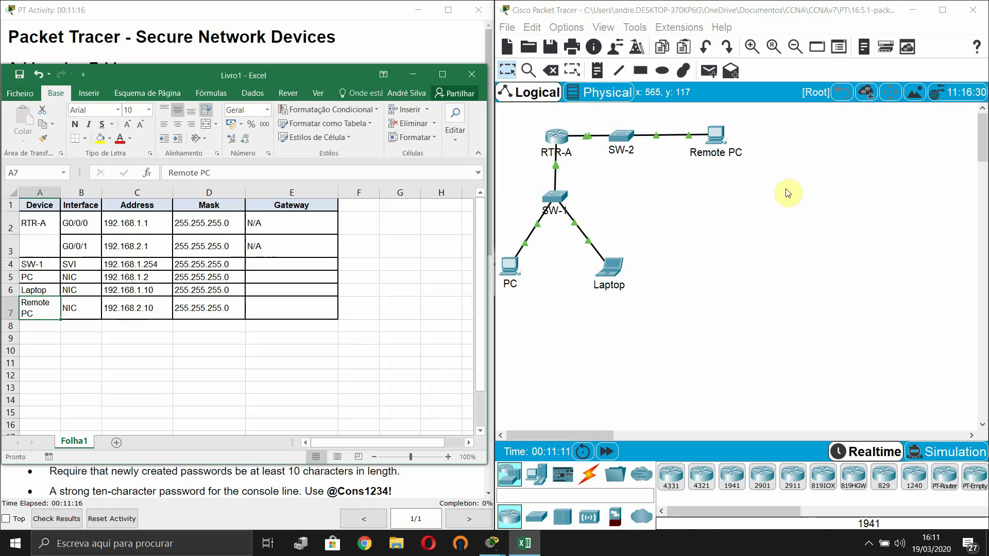
click(768, 223)
click(622, 209)
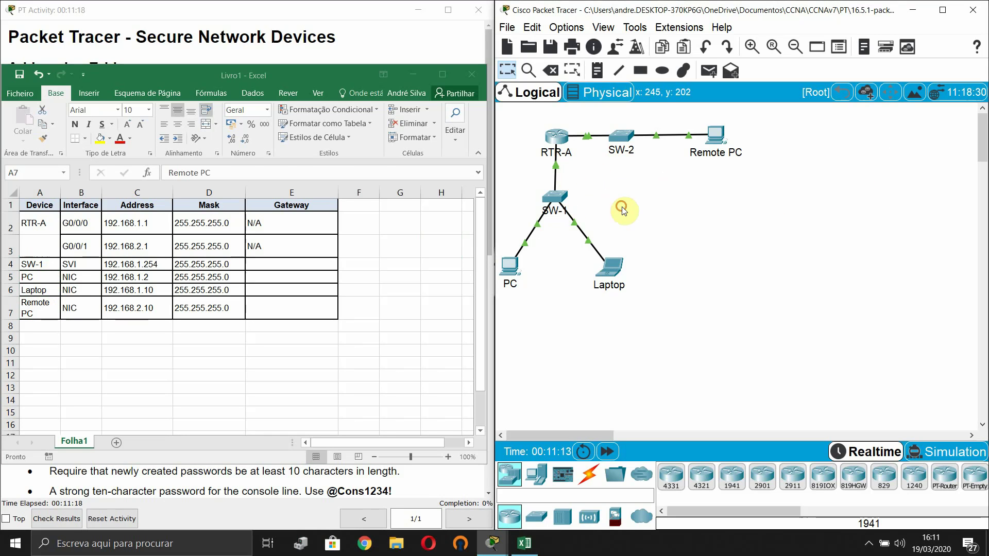
mouse_move(556, 145)
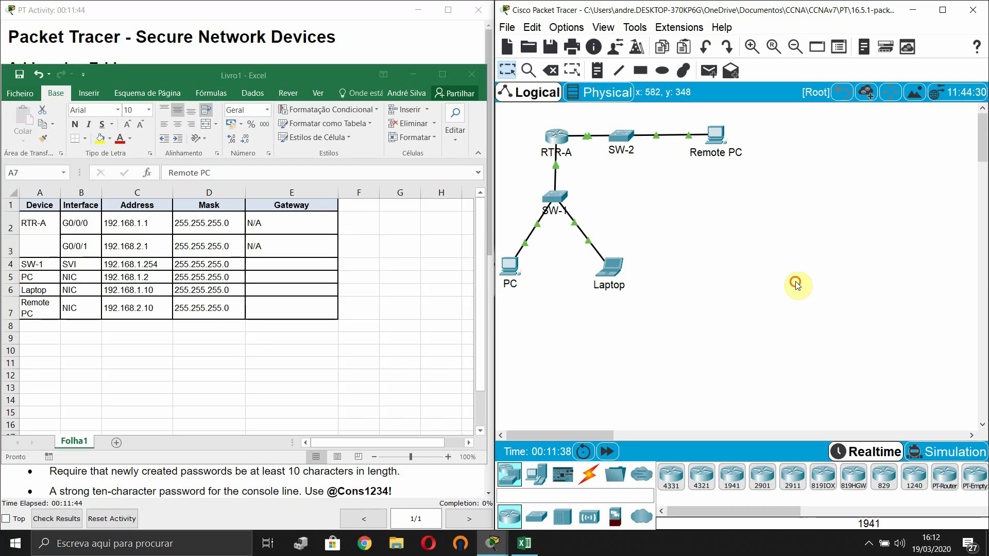
click(278, 266)
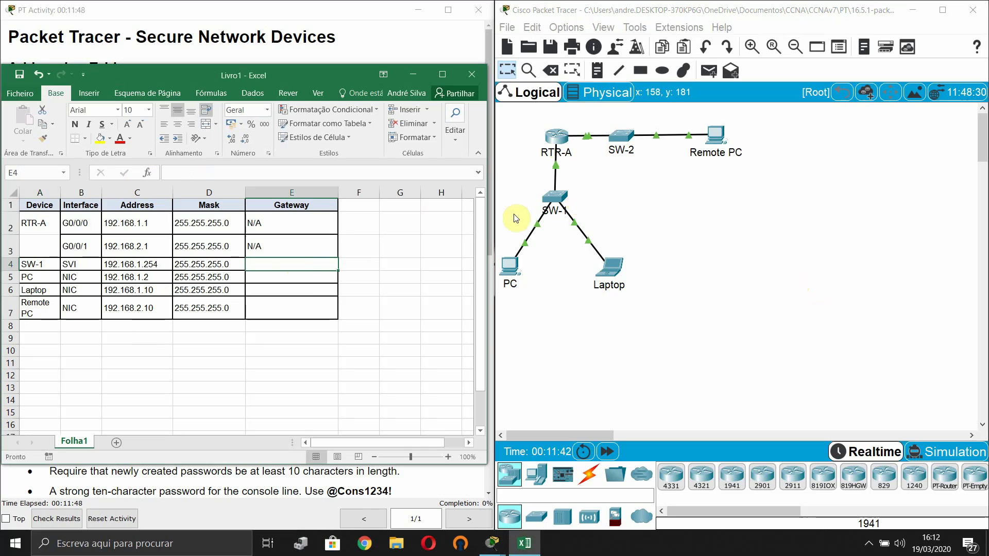
Enter 192.168.1.1 as SW-1's gateway in cell E4
double_click(284, 264)
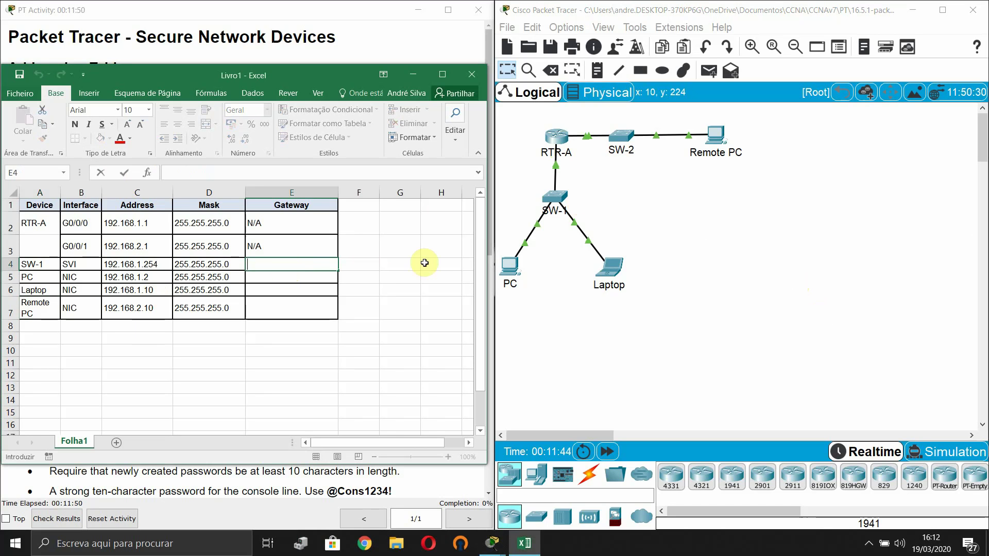
text(19)
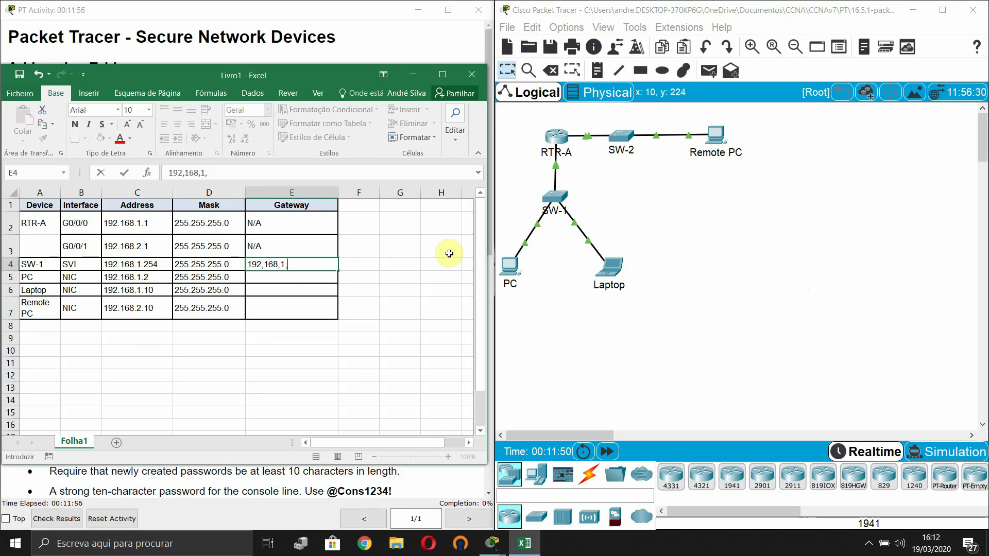
text(2,)
key(BackSpace)
text(.)
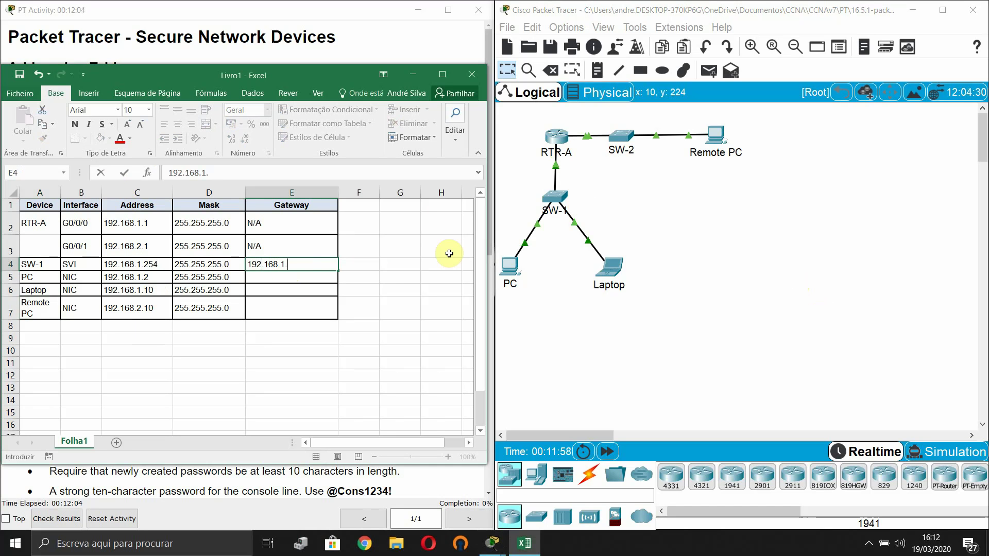
click(449, 253)
Copy the 192.168.1.1 gateway into E5 and E6 for PC and Laptop
click(300, 263)
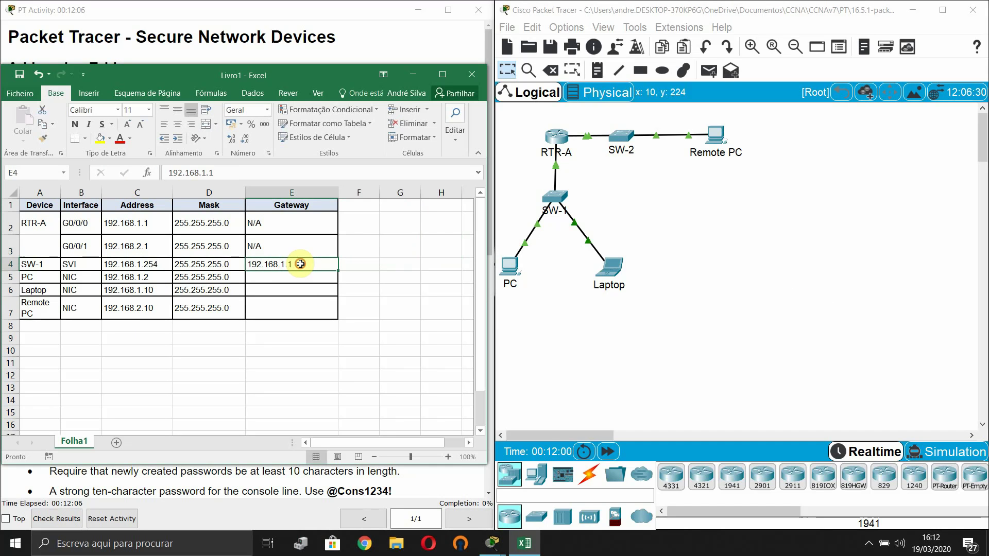
key(ctrl+c)
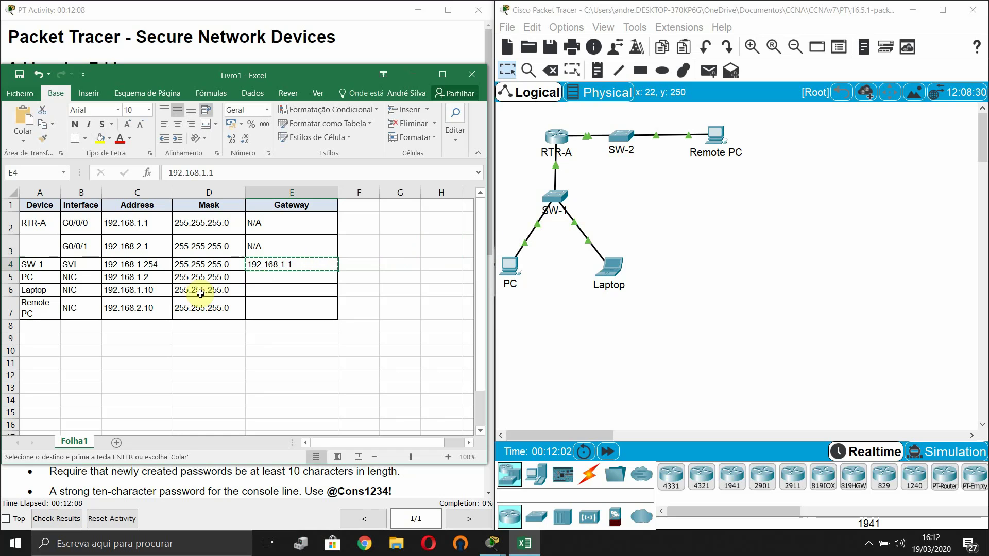
click(278, 275)
key(ctrl+v)
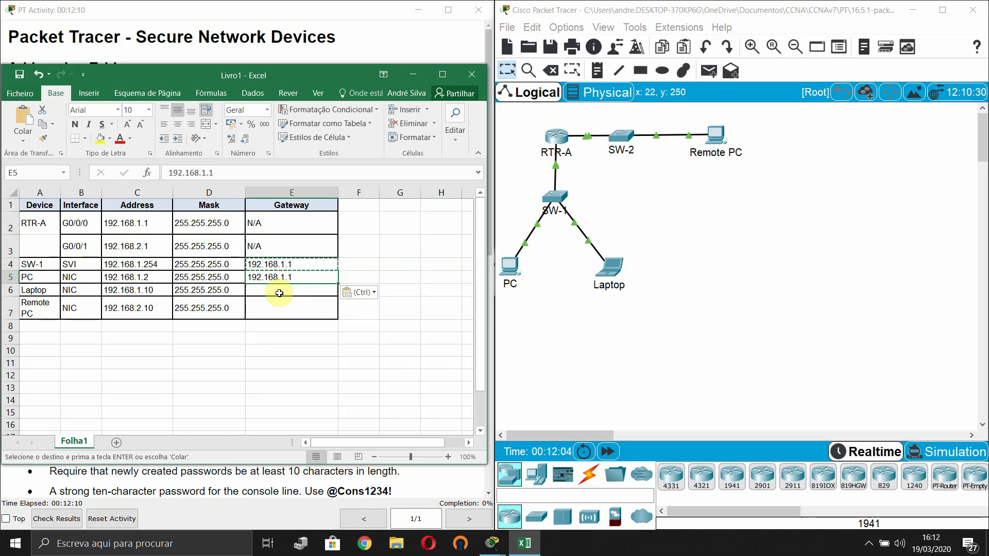
click(278, 292)
key(ctrl+v)
Paste the gateway into E7 and edit it to 192.168.2.1 for Remote PC
double_click(287, 311)
click(305, 289)
click(292, 304)
click(303, 288)
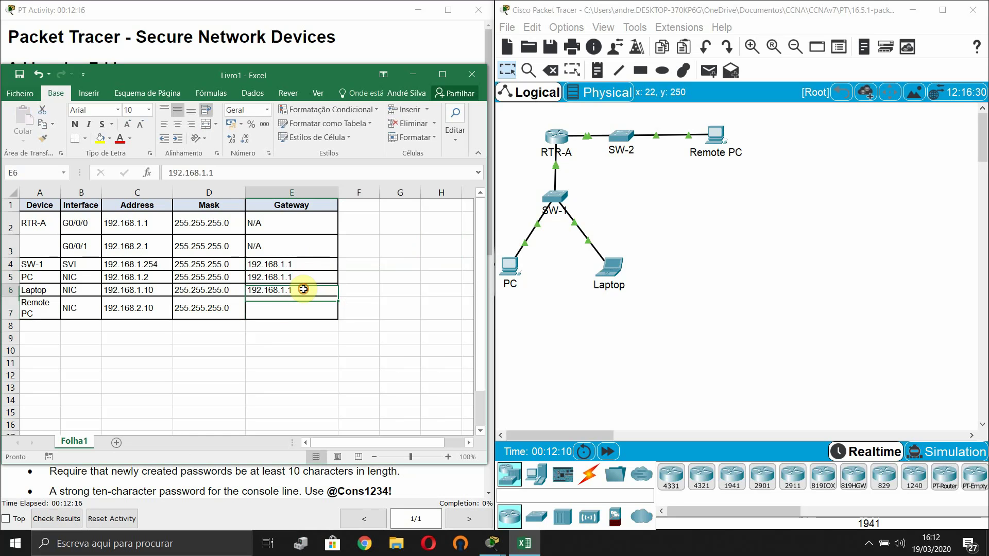
key(ctrl+c)
click(297, 306)
key(ctrl+v)
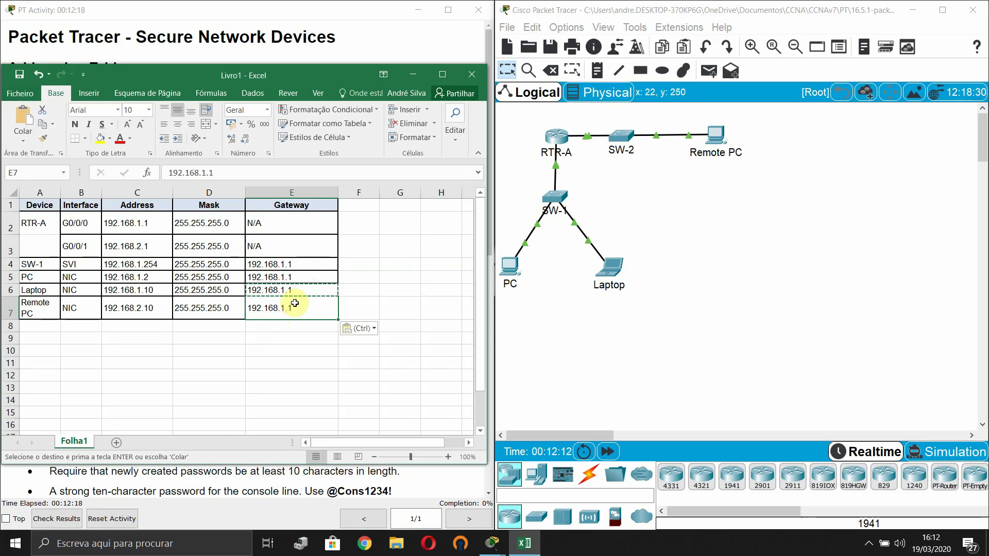
double_click(290, 307)
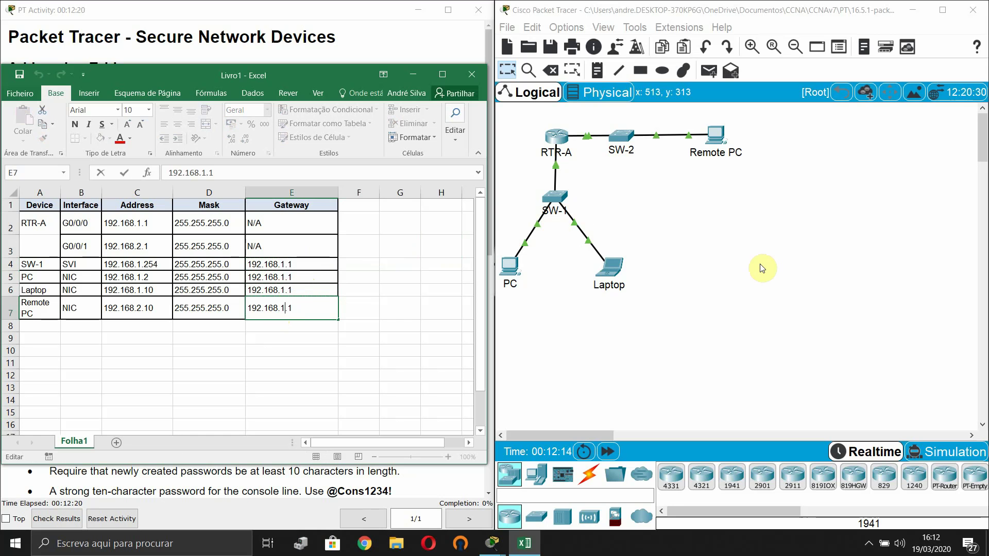
key(BackSpace)
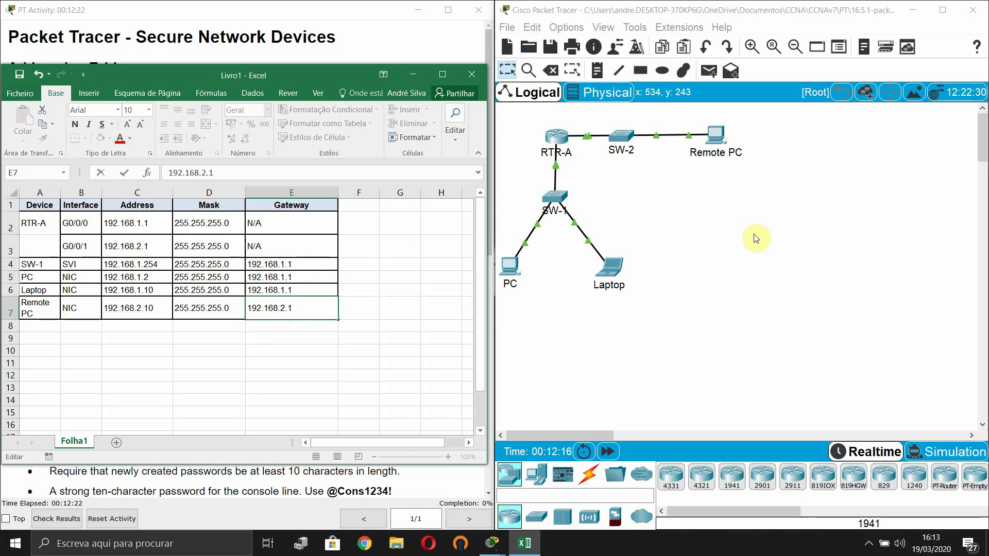
click(416, 48)
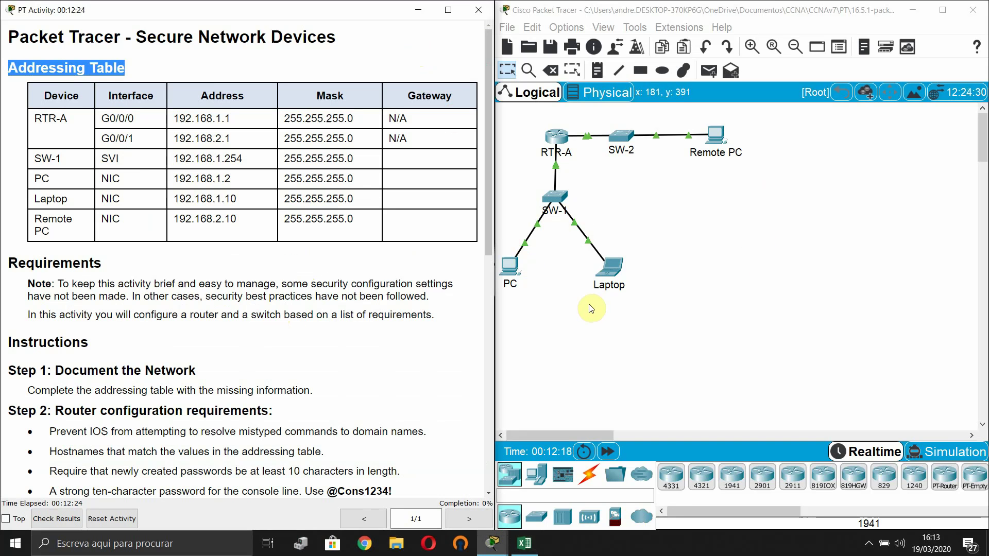
Scroll the instructions to the Step 2 SSH requirements and open RTR-A's CLI
click(576, 329)
scroll(122, 282, down, 2)
scroll(122, 282, down, 1)
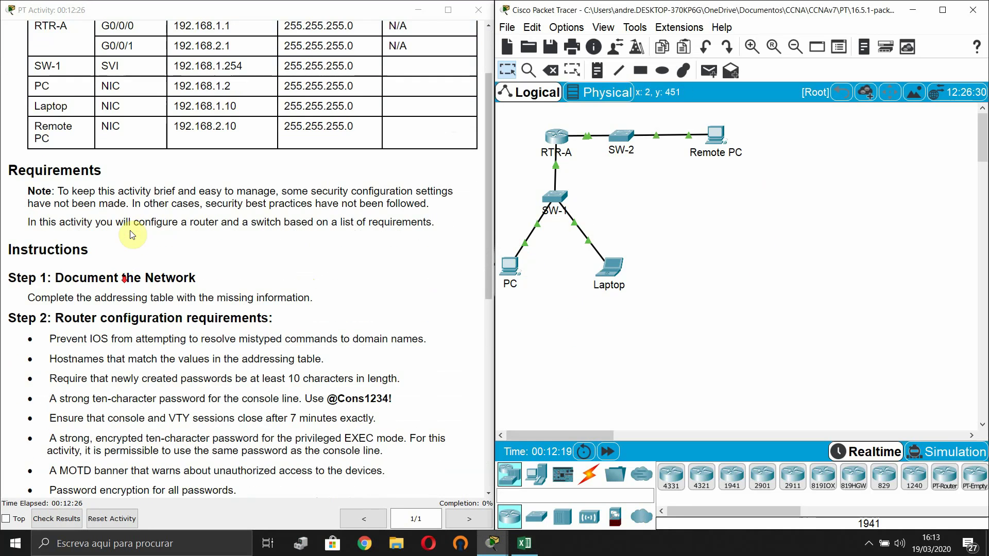
scroll(131, 244, down, 1)
scroll(145, 306, down, 1)
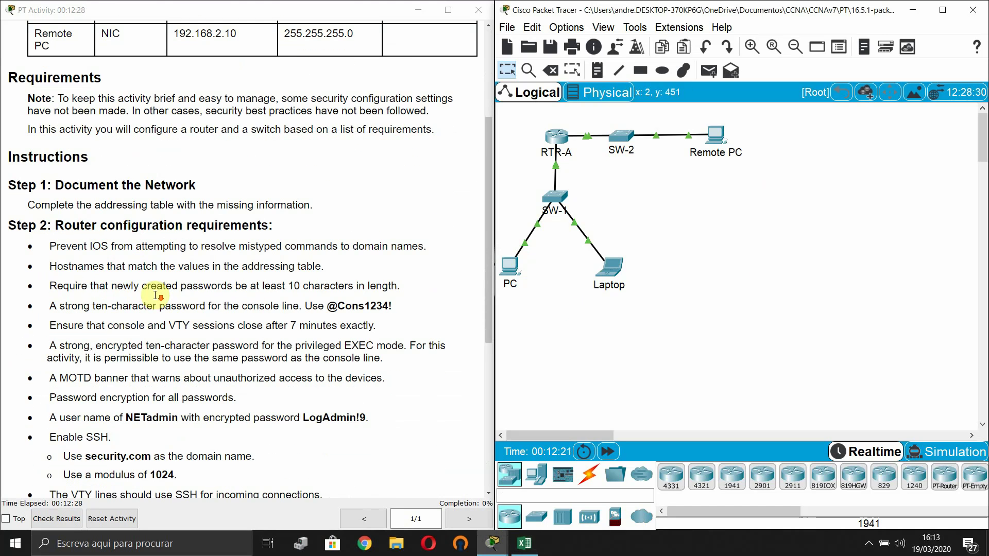
scroll(92, 280, down, 1)
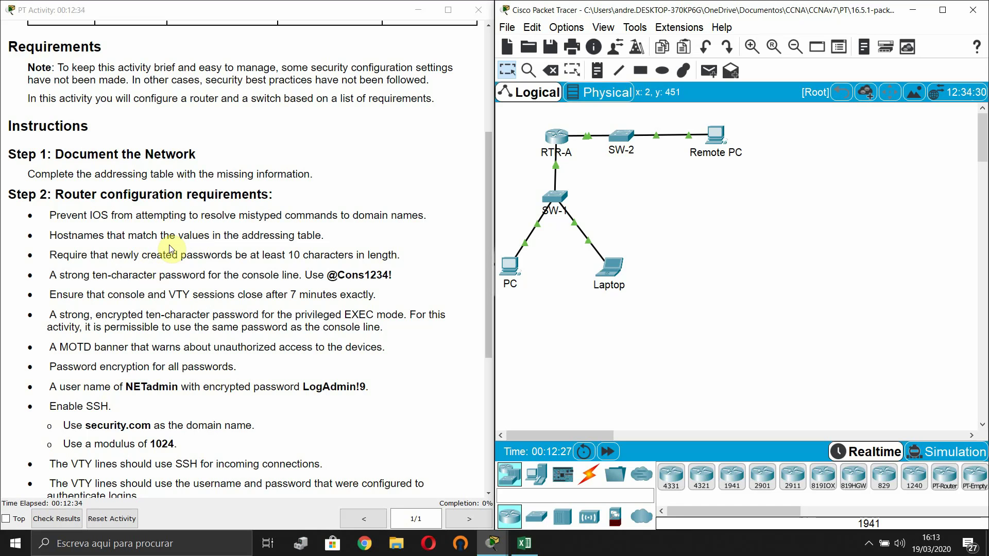
click(565, 139)
Move and widen the RTR-A console, then enter privileged EXEC and global configuration mode
drag(563, 96, 755, 63)
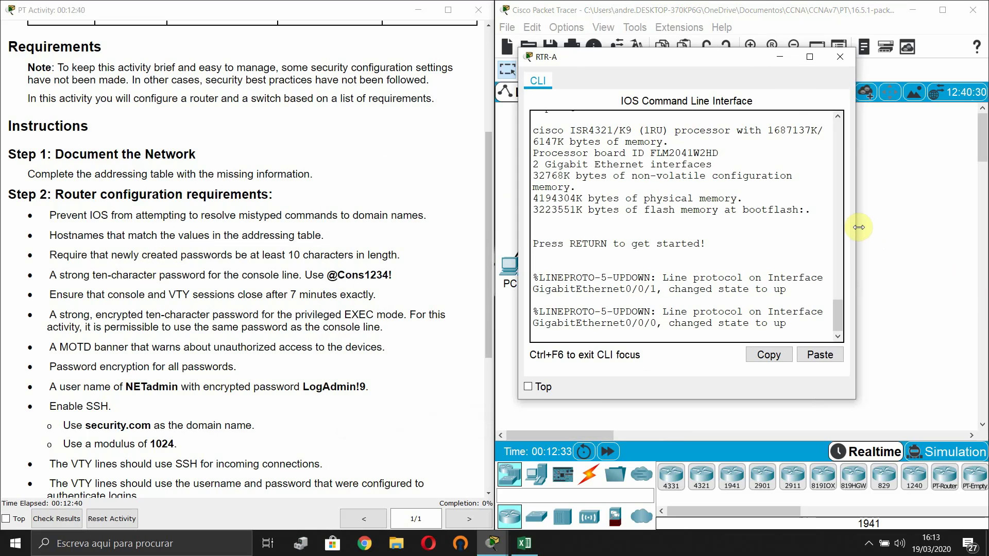
click(855, 227)
click(567, 149)
drag(865, 243, 977, 252)
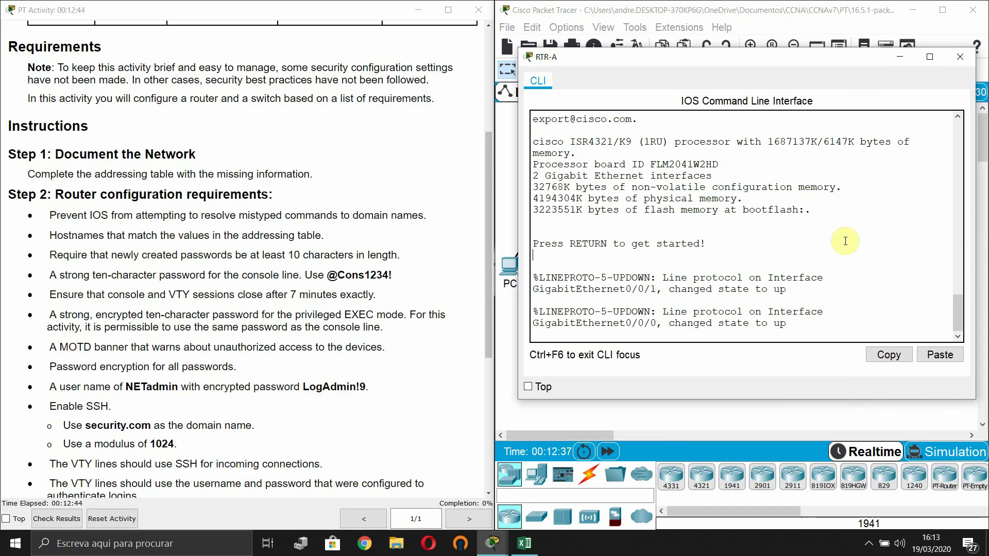
key(Return)
key(Return)
key(Return)
text(en)
key(Tab)
key(Return)
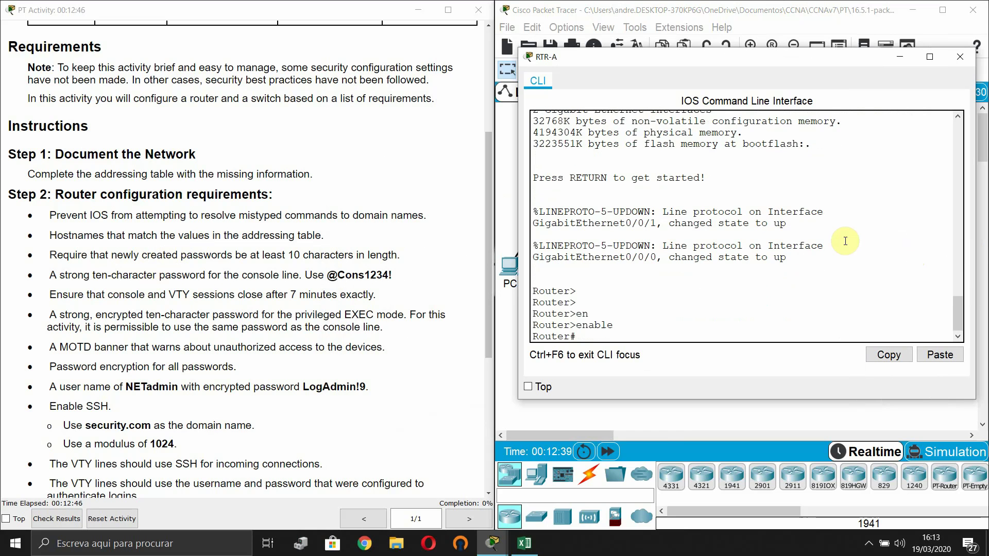
text(conf t)
key(Return)
key(Return)
key(Return)
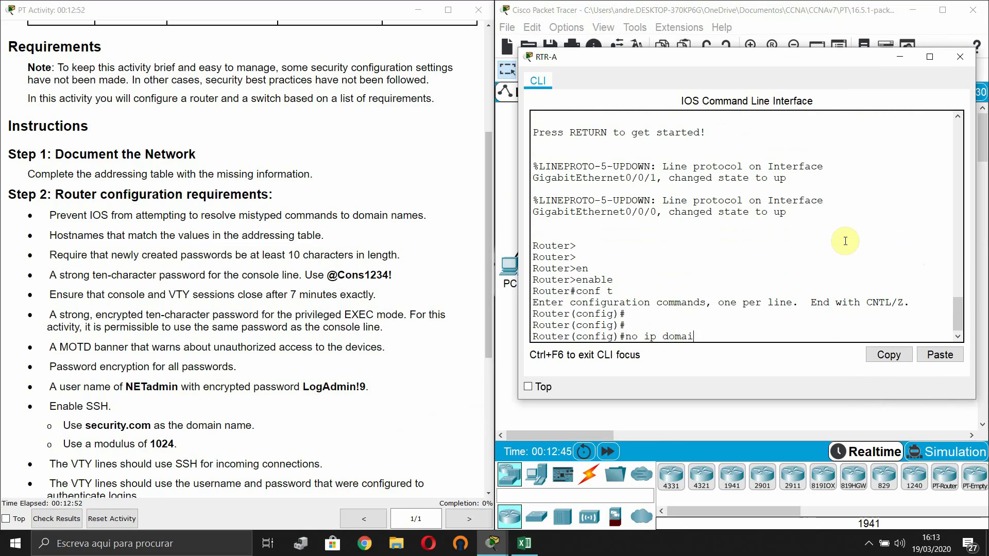
Disable IP domain lookup and set the router's hostname to RTR-A
text(no ip domain-lo)
key(Tab)
key(Return)
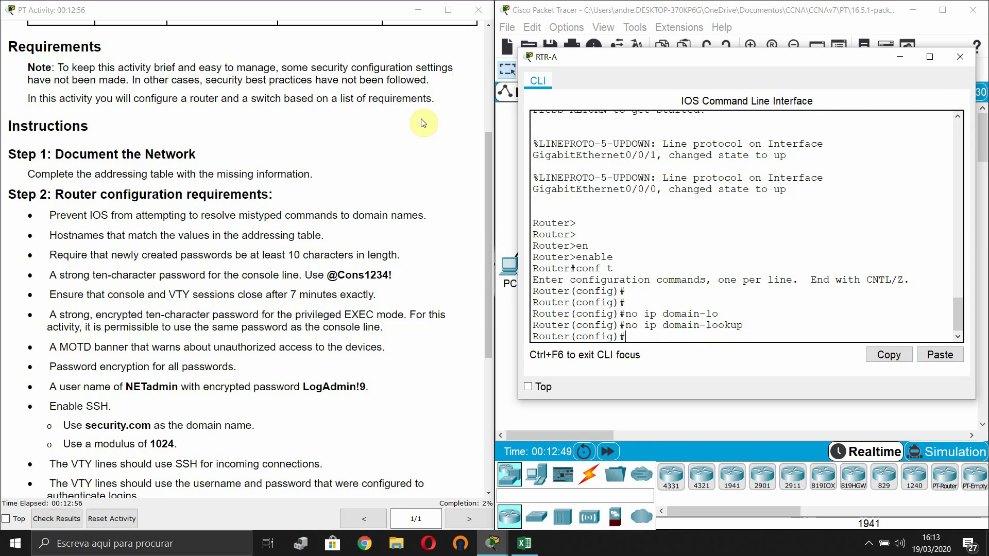
drag(57, 235, 337, 240)
click(654, 332)
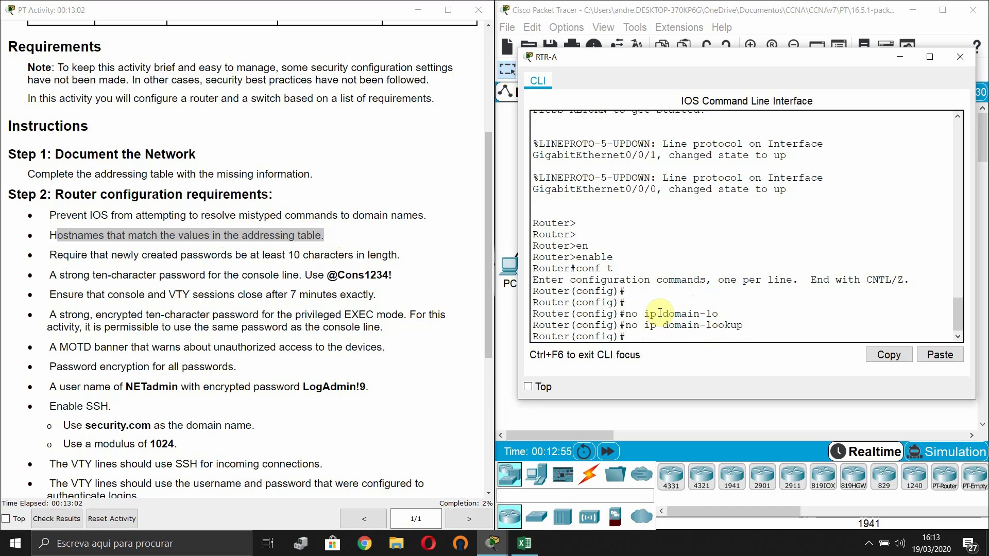
key(Return)
text(host)
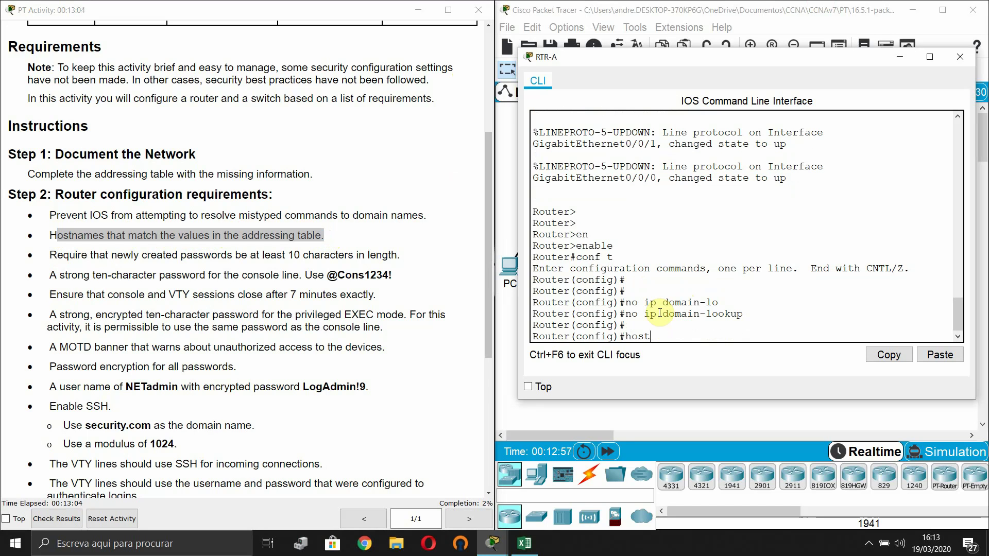
key(Tab)
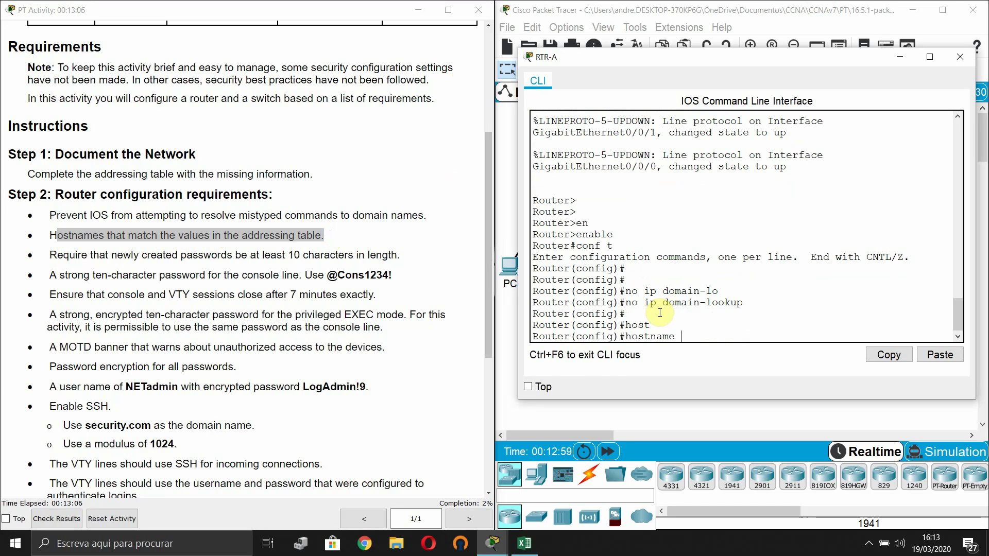
drag(700, 58, 682, 179)
text(RTR-A)
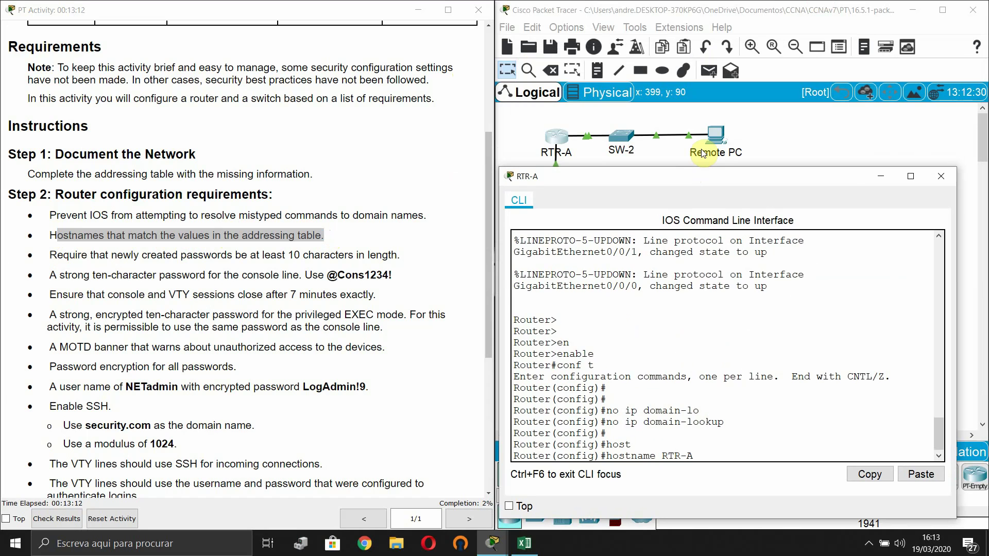
key(Return)
click(678, 176)
drag(677, 176, 676, 96)
Require a minimum password length of 10 with security passwords min-length 10
click(169, 249)
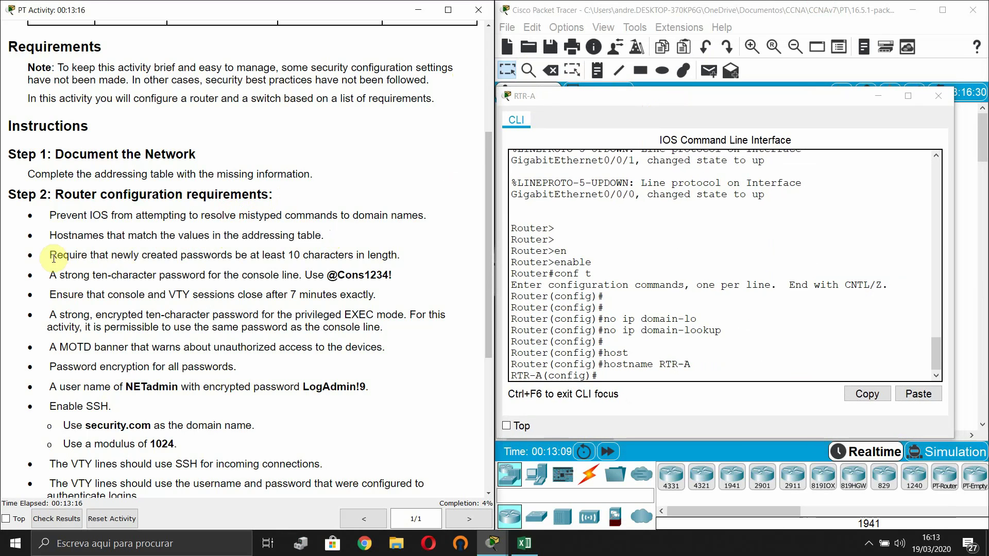
drag(50, 255, 407, 255)
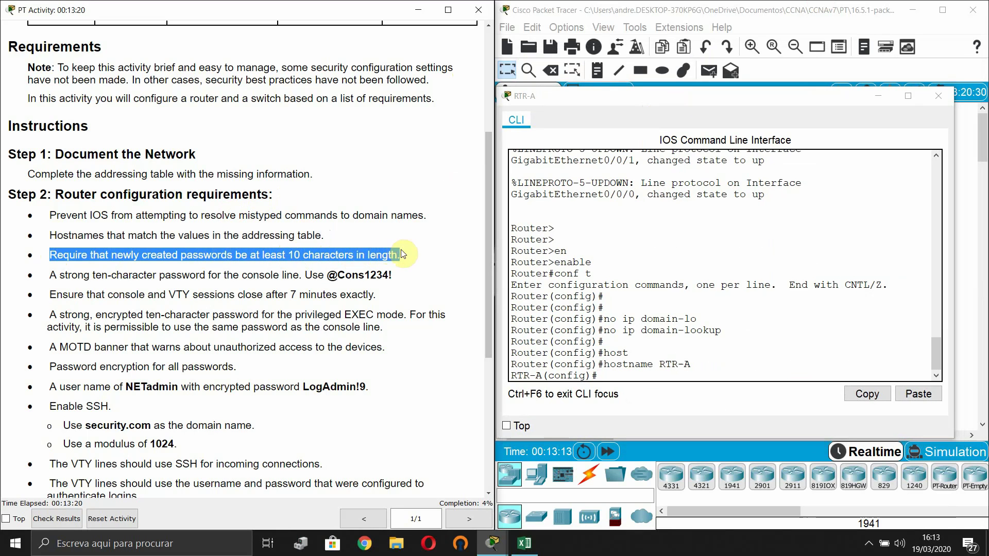
click(619, 370)
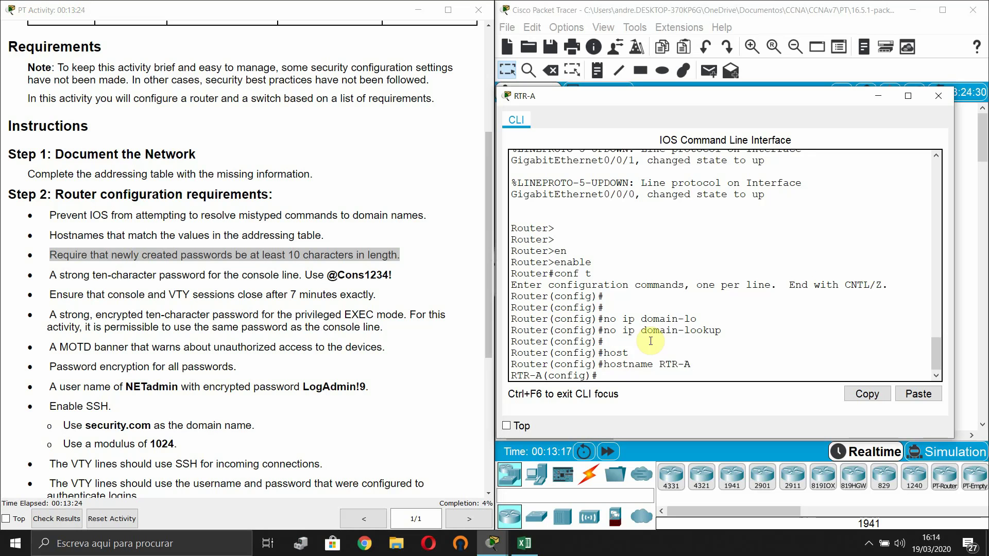
key(Return)
key(Return)
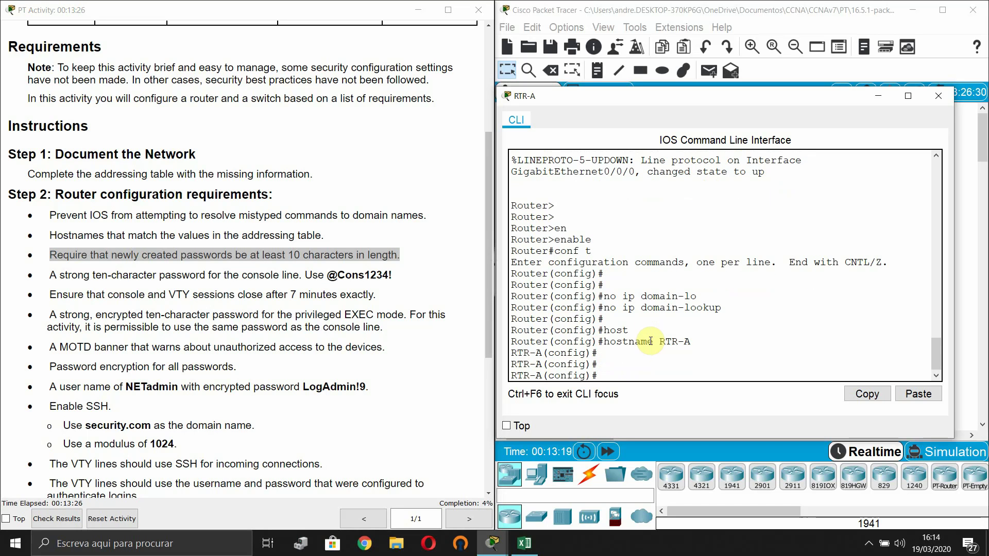
text(secury)
key(Tab)
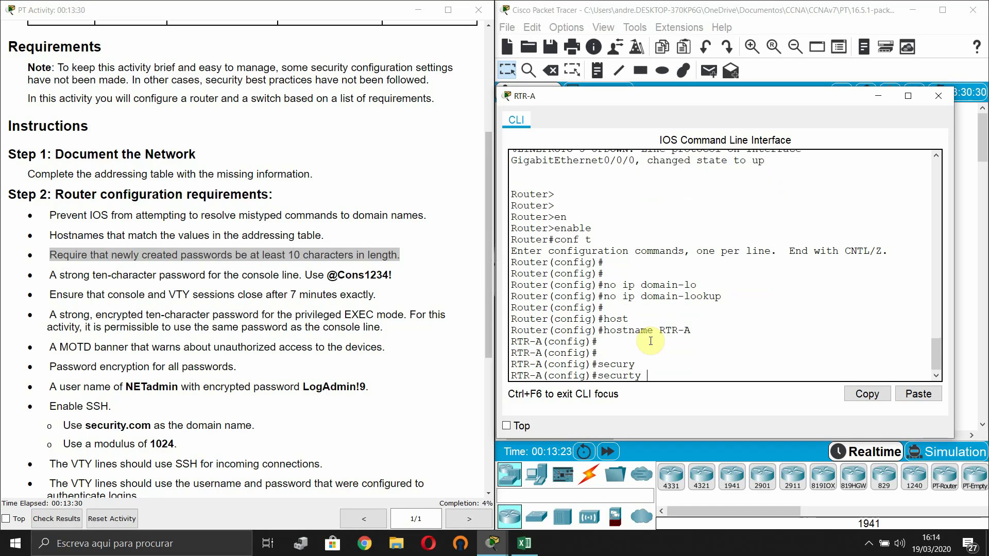
text(s)
key(Tab)
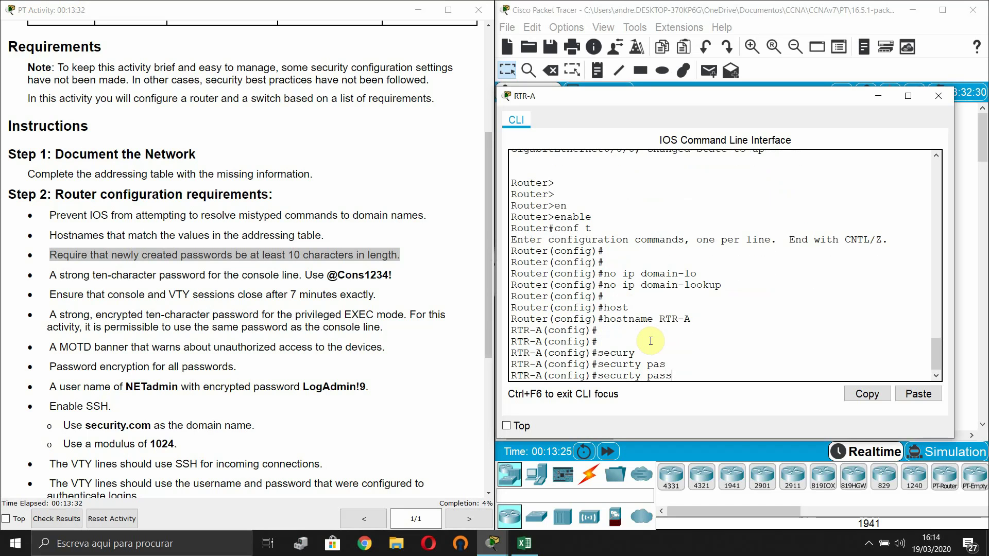
key(Tab)
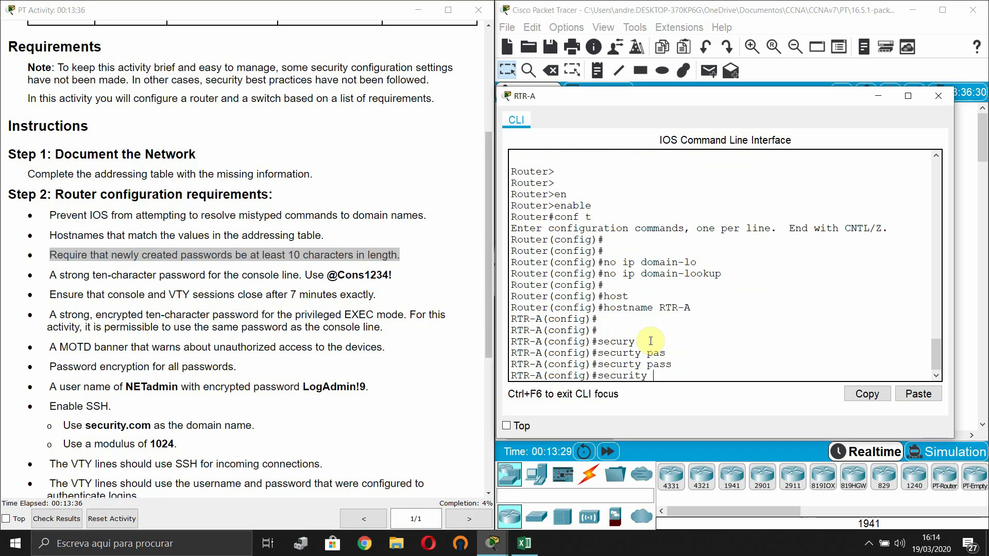
text(ss)
key(Tab)
text(min)
key(Tab)
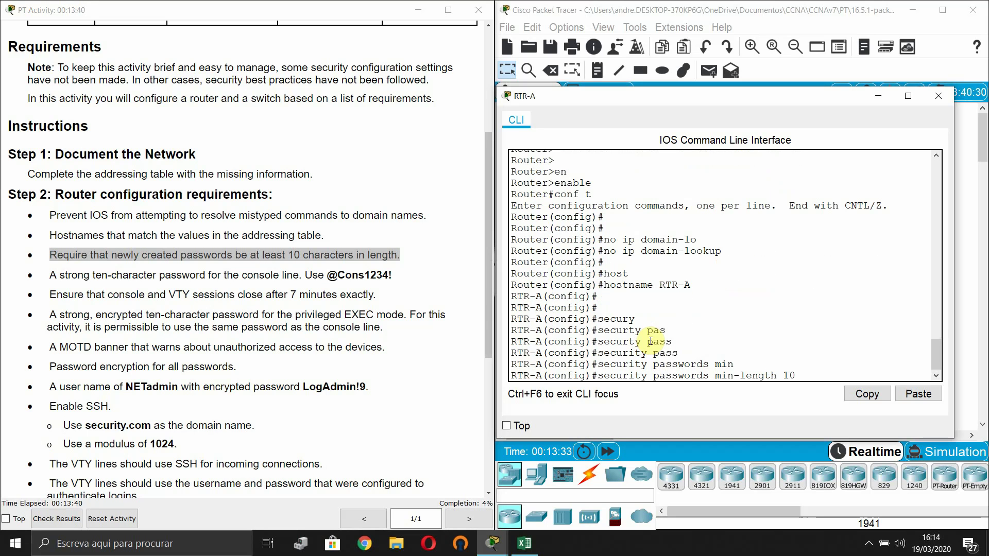
text(10)
key(Return)
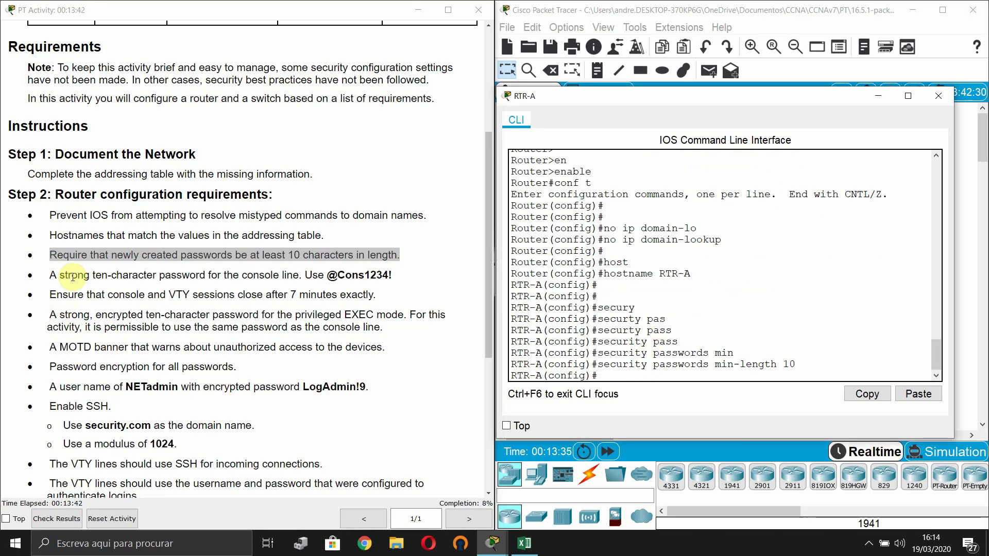
Highlight the console password requirement and copy the console password from the instructions
click(74, 277)
drag(58, 275, 300, 275)
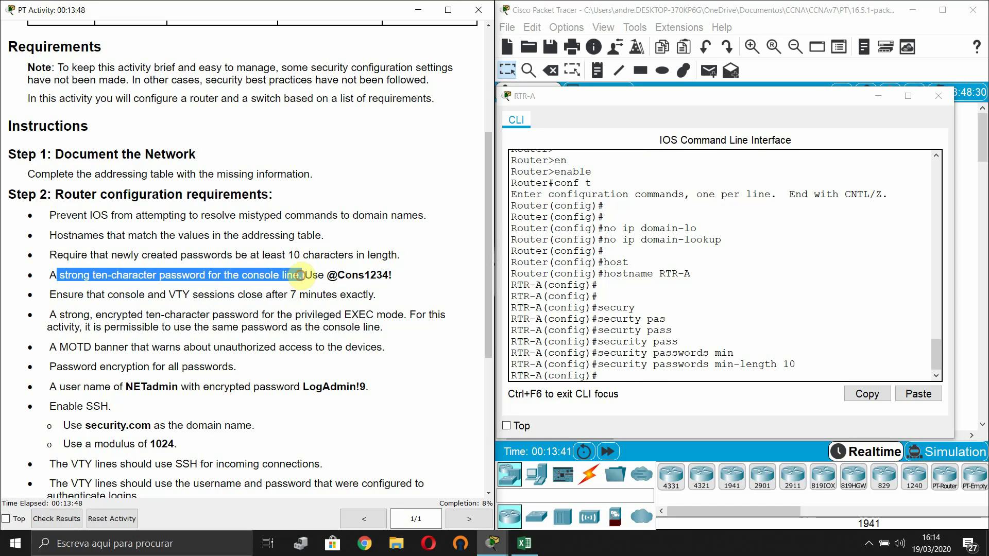
click(351, 363)
drag(395, 279, 334, 278)
key(ctrl+c)
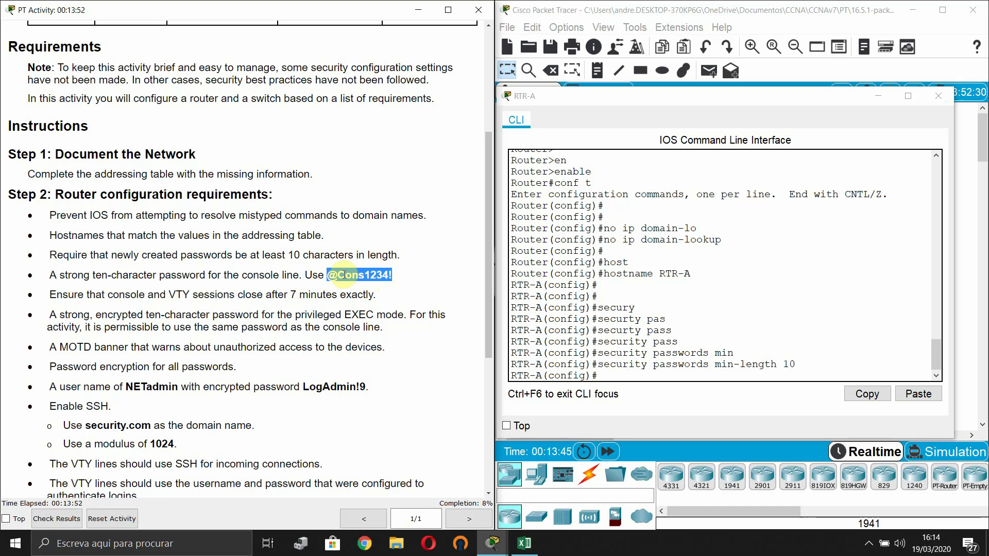
click(657, 377)
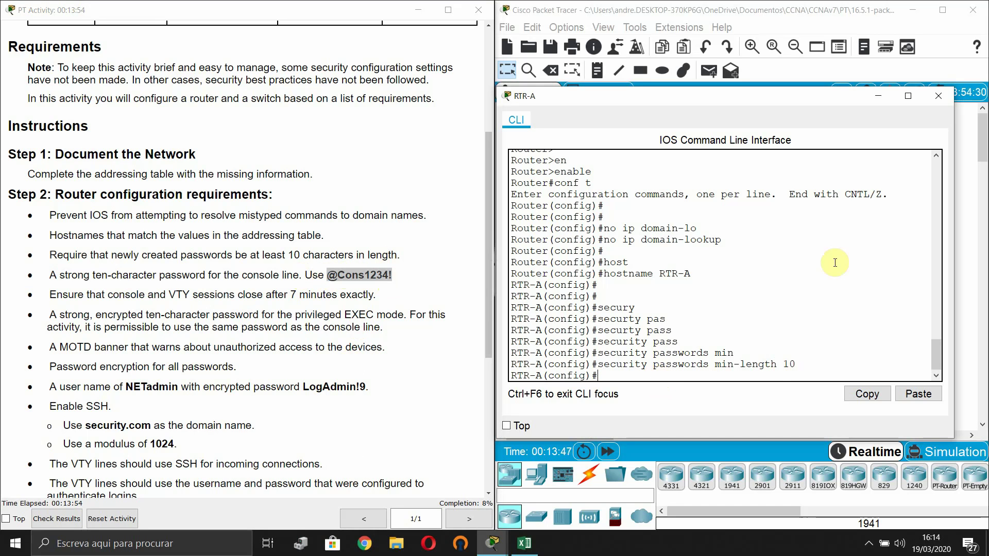
Set the copied console password on line console 0 and require login
text(lin)
key(Tab)
text(con)
key(Tab)
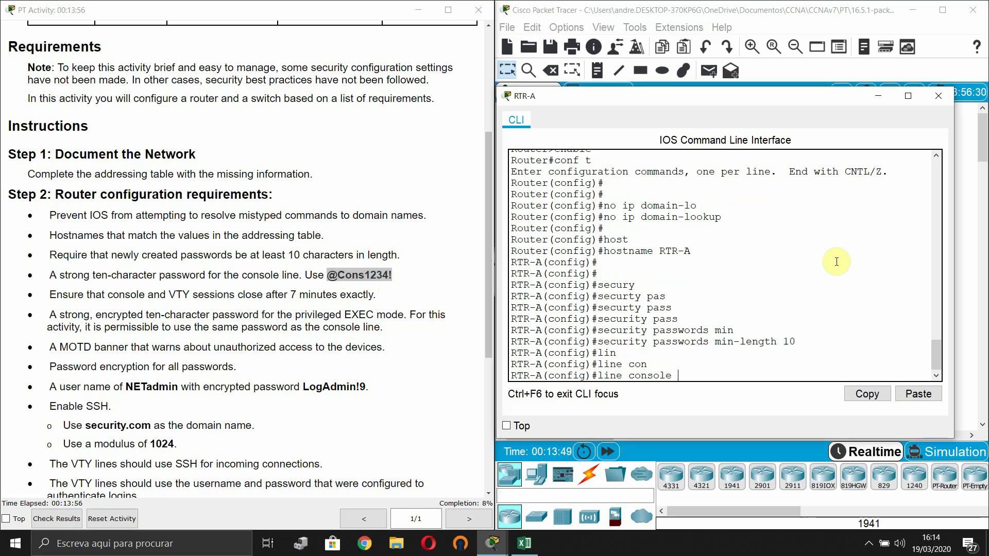
text(0)
key(Return)
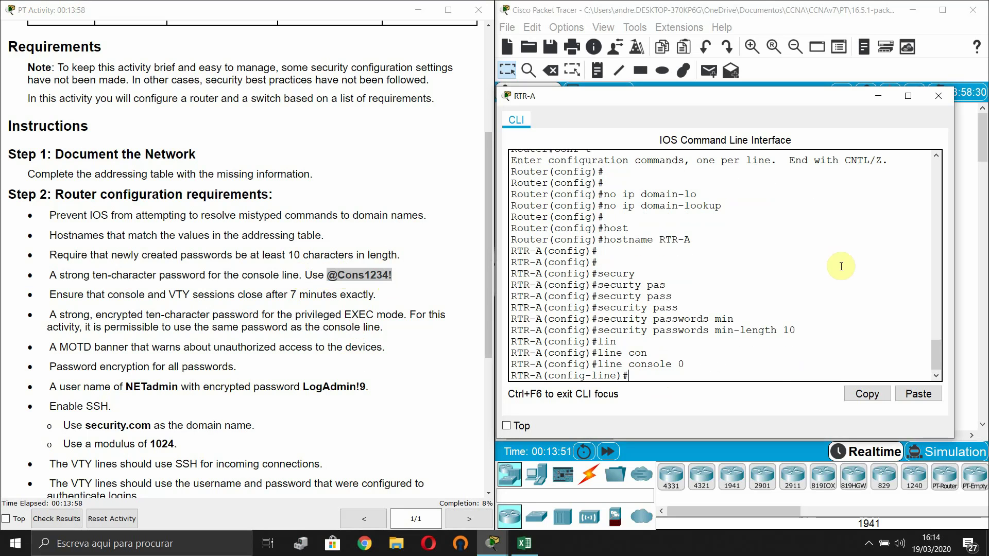
text(pass)
key(Tab)
right_click(728, 370)
click(757, 393)
key(Return)
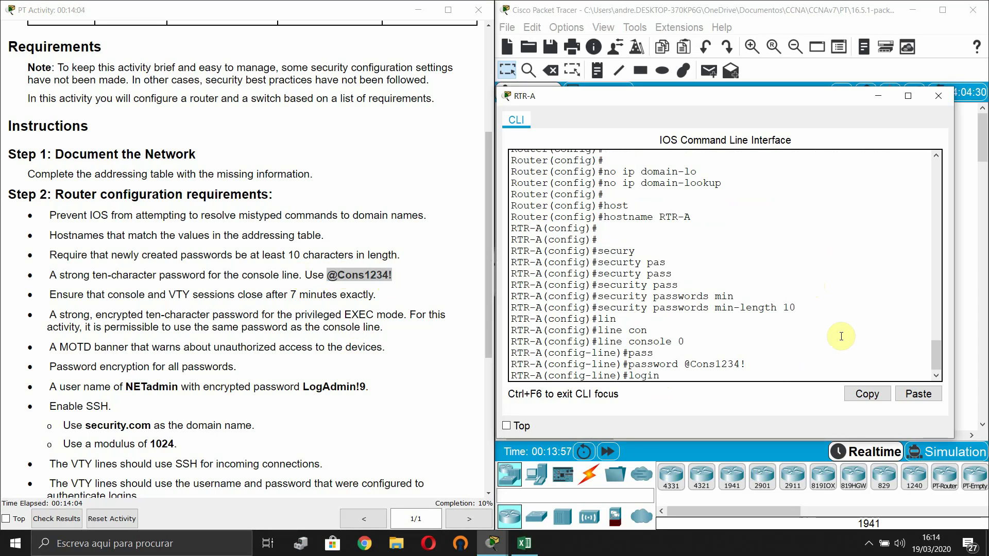
text(login)
key(Return)
text(exi)
key(Tab)
key(Return)
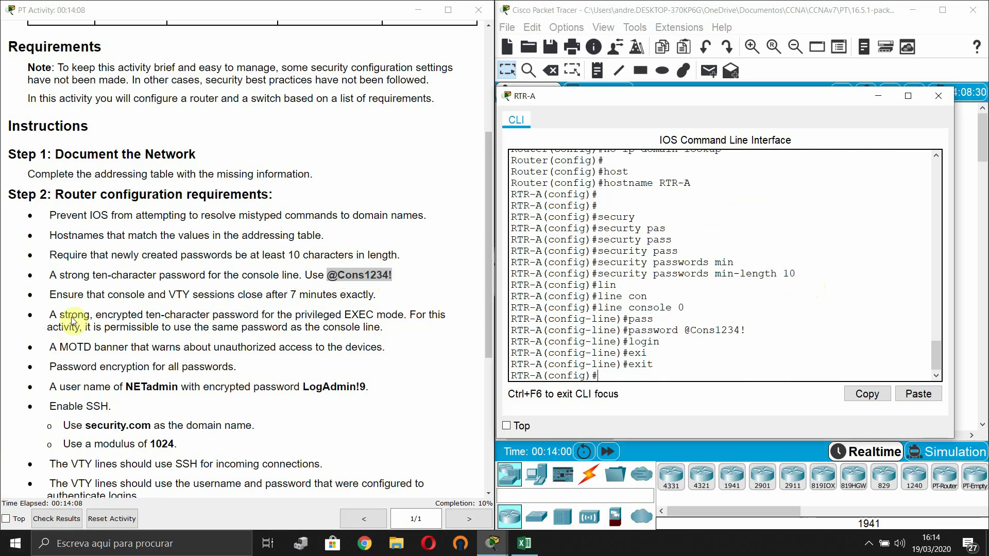
Give line console 0 a 7-minute exec-timeout
drag(56, 296, 366, 295)
click(606, 354)
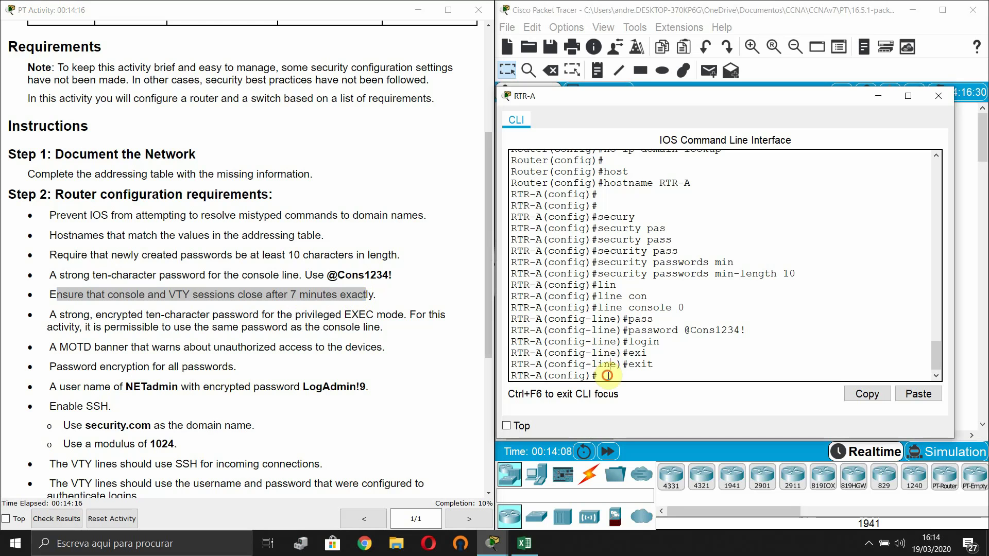
text(line)
key(Tab)
text(con)
key(Tab)
text(0)
key(Return)
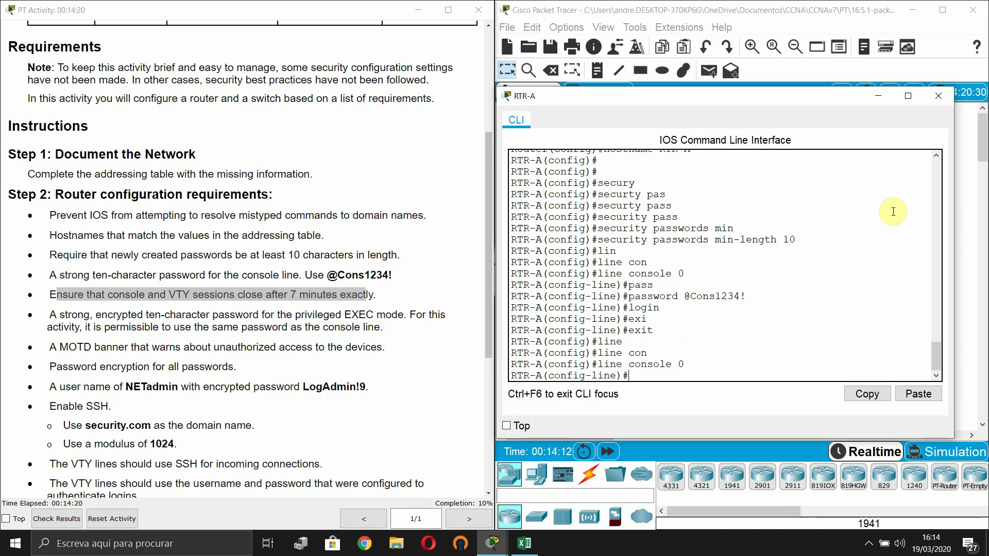
text(exe)
key(Tab)
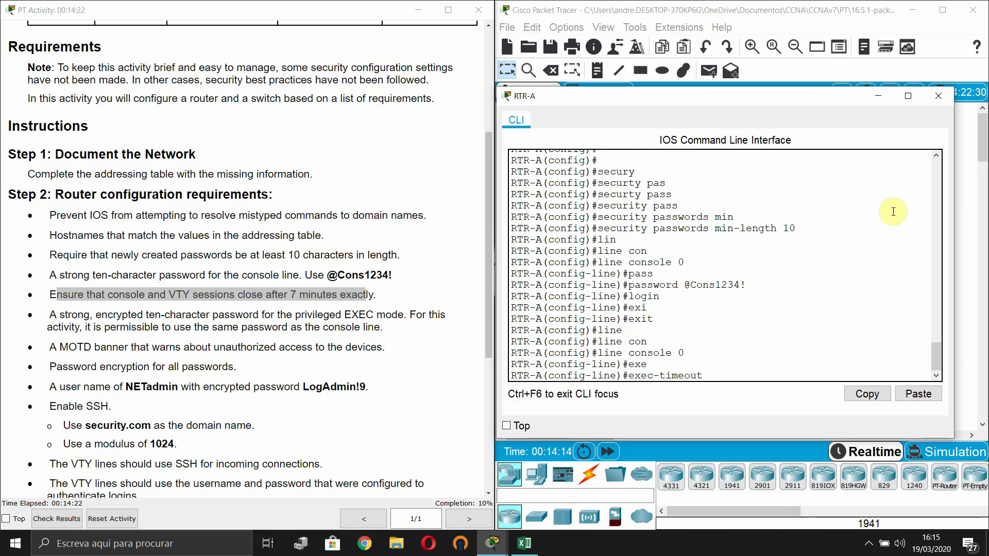
text(?)
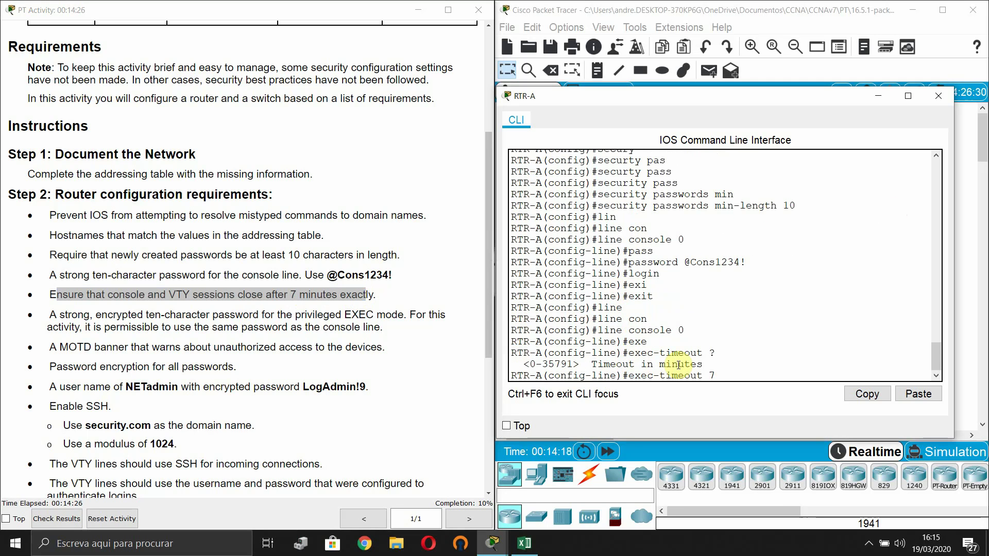
text(7)
key(Return)
text(exi)
key(Tab)
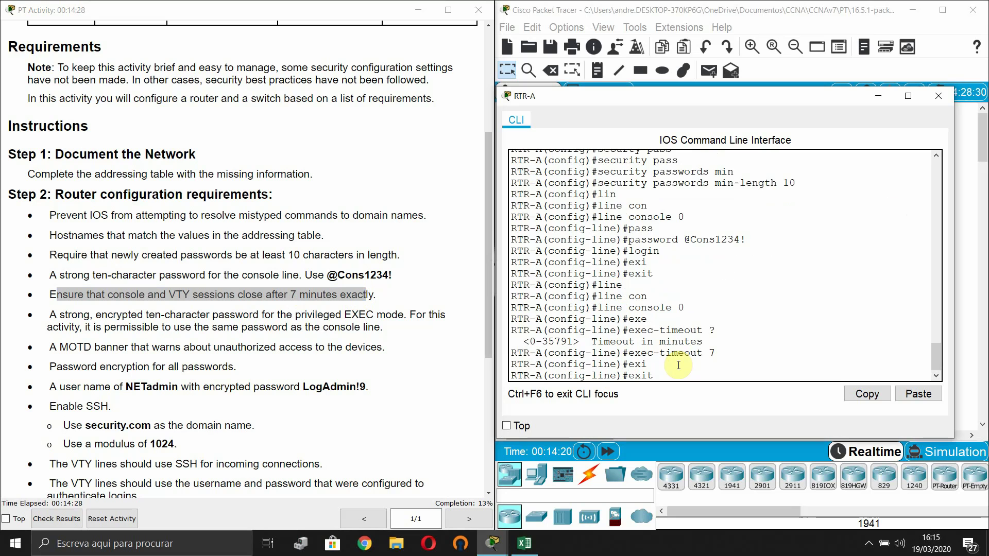
key(Return)
Give VTY lines 0 15 a 7-minute exec-timeout and return to global config
text(lin)
key(Tab)
text(vt)
key(Tab)
text(0 15)
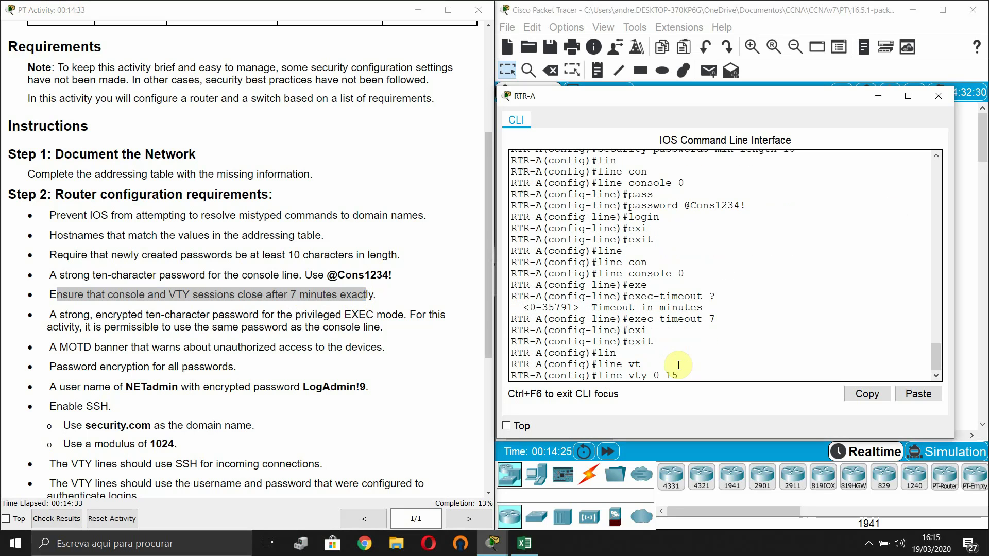
key(Return)
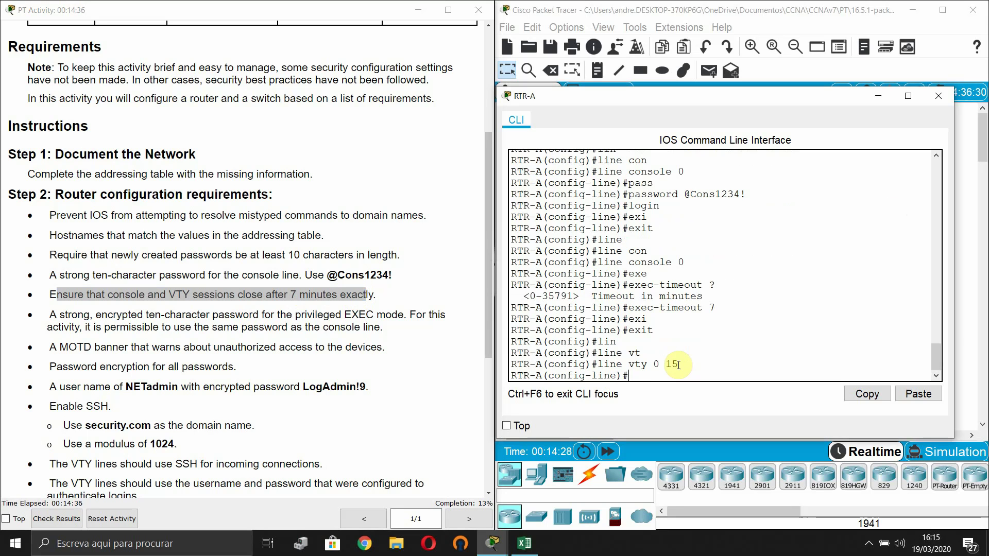
text(exe)
key(Tab)
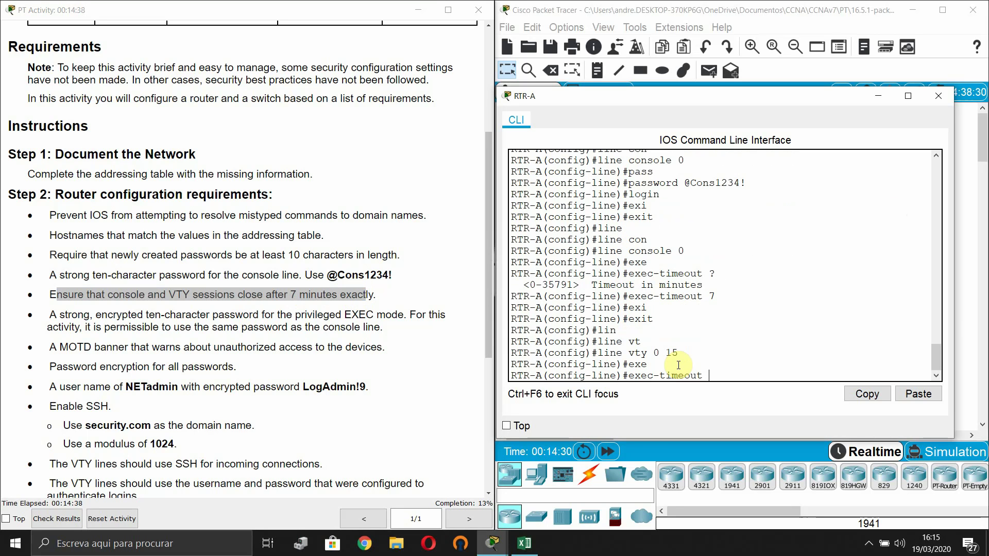
text(7)
key(Return)
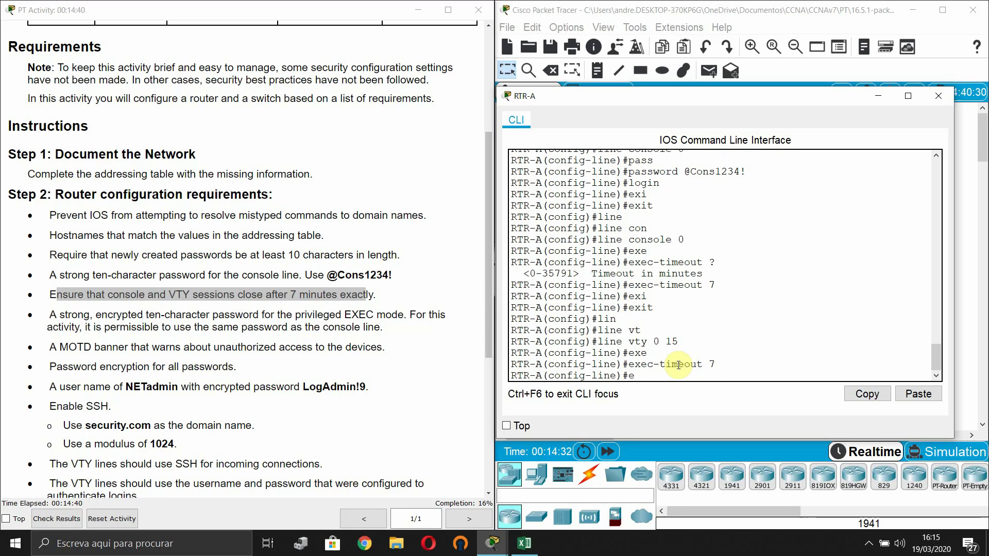
text(exi)
key(Tab)
key(Return)
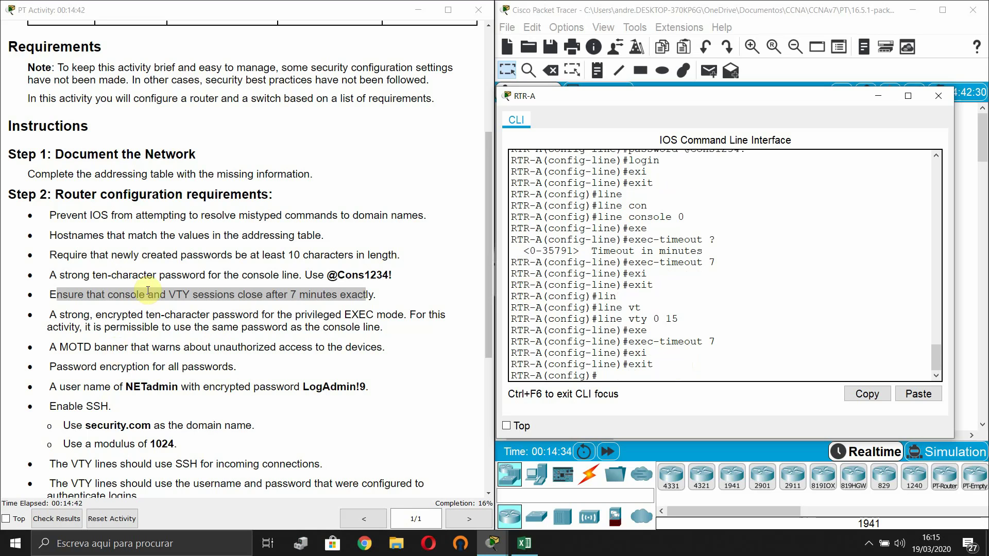
click(113, 324)
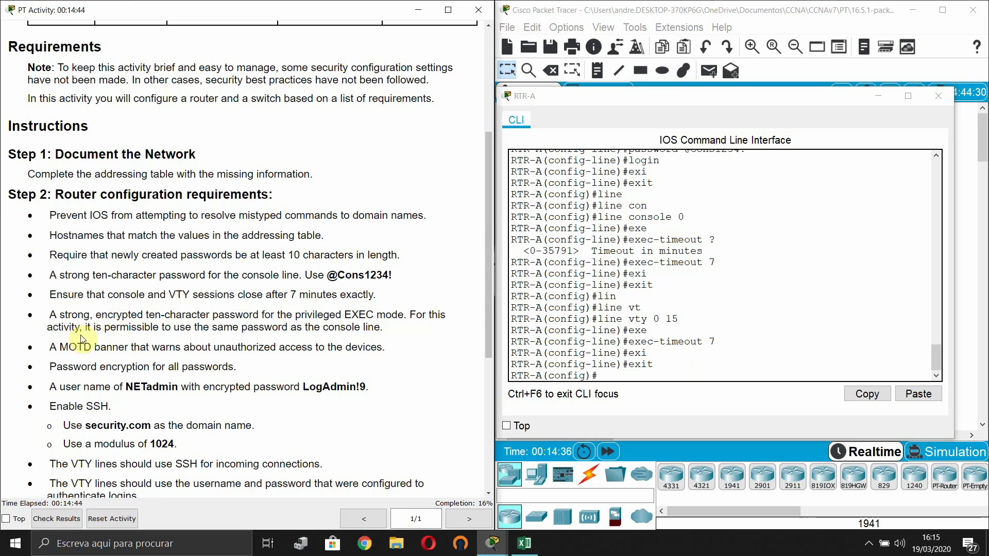
Review the privileged EXEC requirement in the instructions and copy the console password for reuse
drag(50, 314, 137, 314)
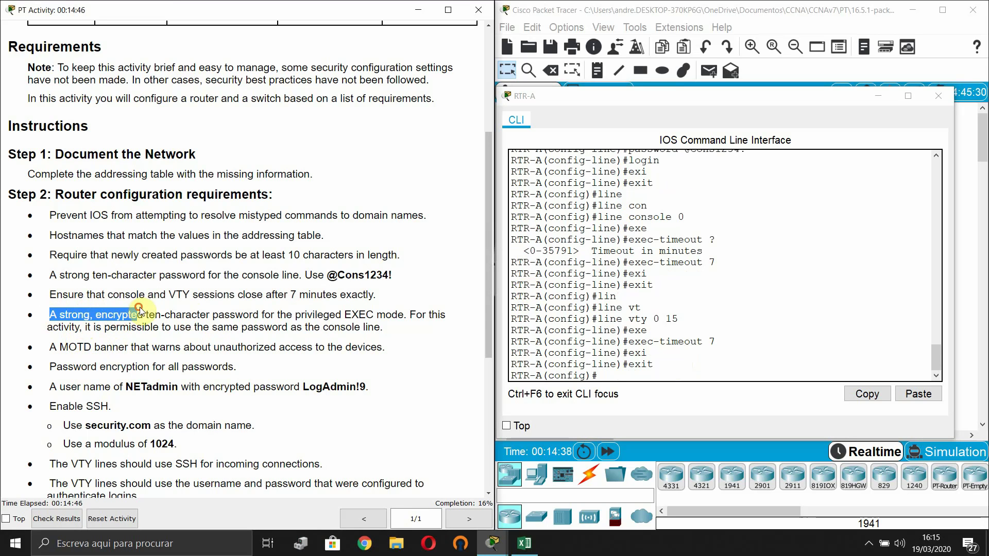
click(249, 315)
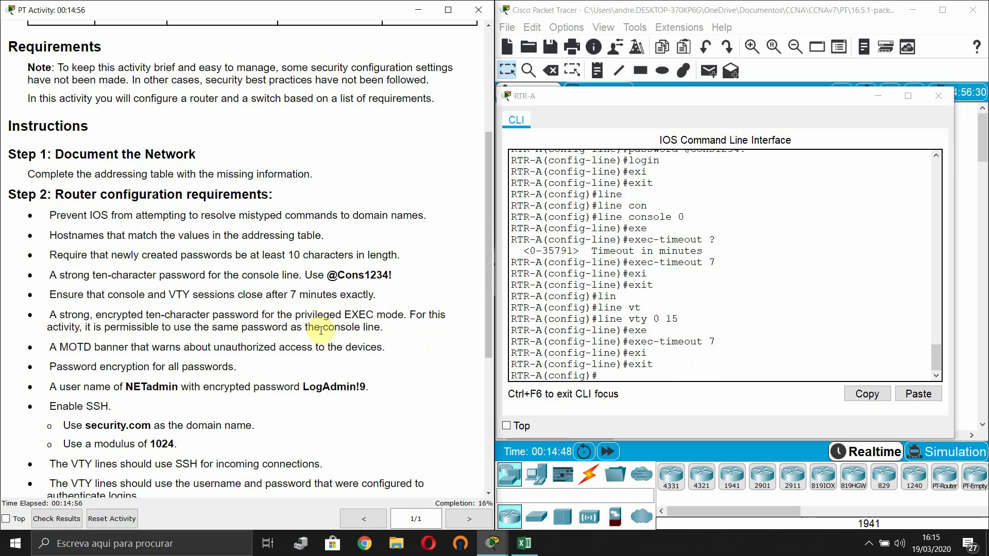
drag(327, 275, 395, 273)
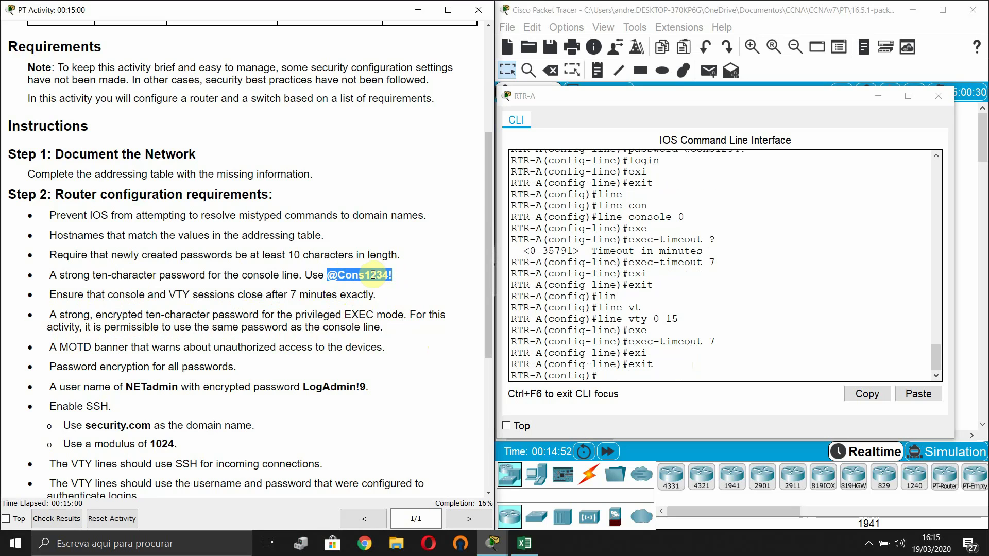
click(320, 314)
scroll(307, 313, down, 1)
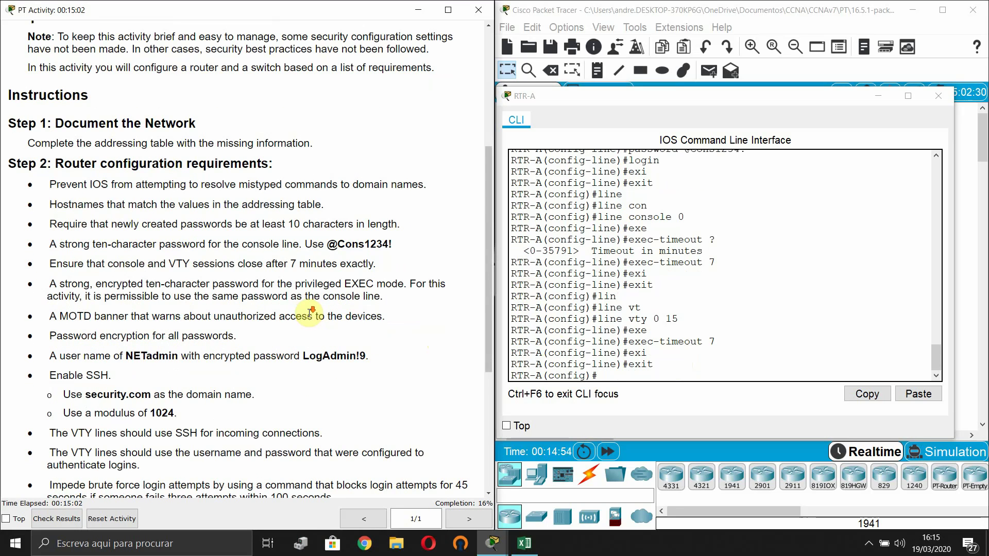
Set RTR-A's enable secret to the copied console password
click(909, 207)
key(Return)
key(Return)
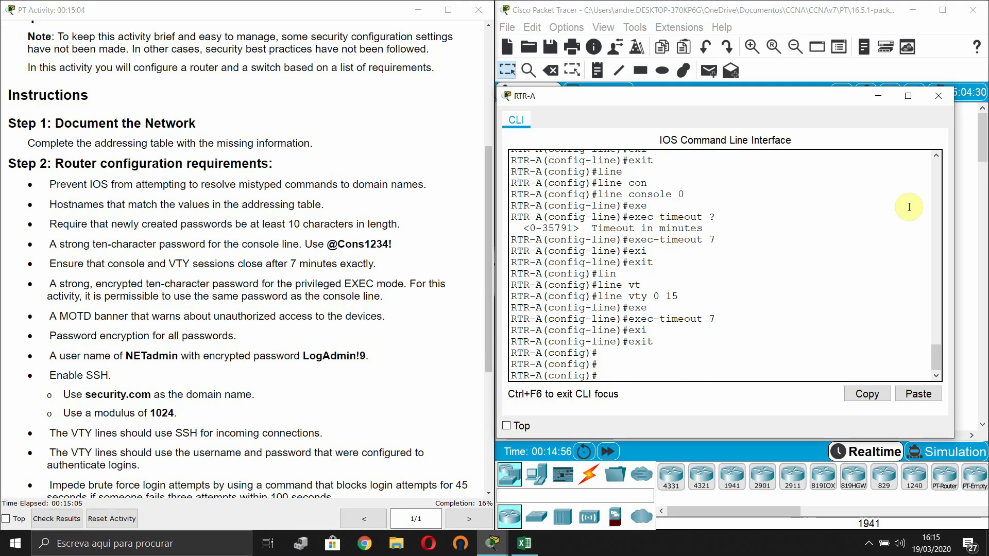
text(en)
key(Tab)
text(able sec)
key(Tab)
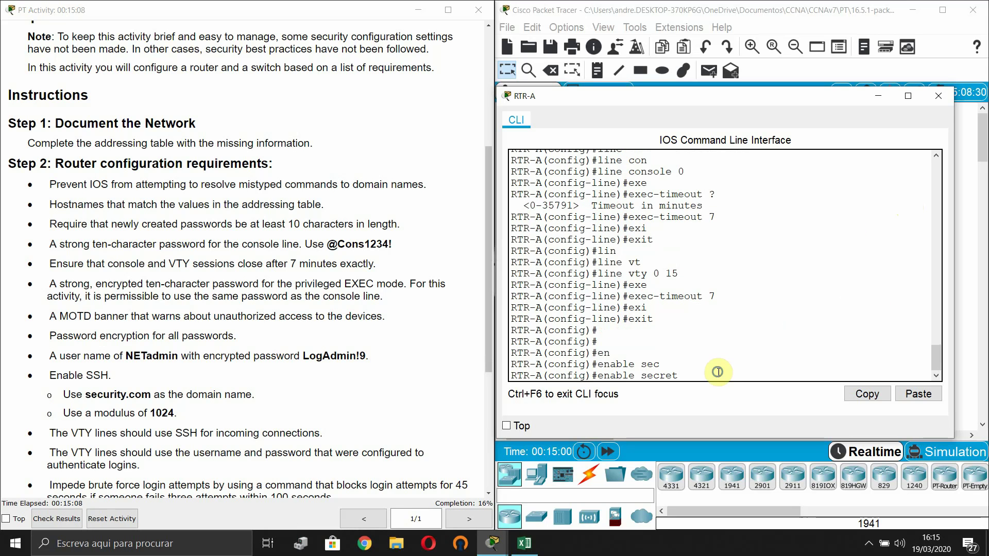
key(ctrl+v)
key(Return)
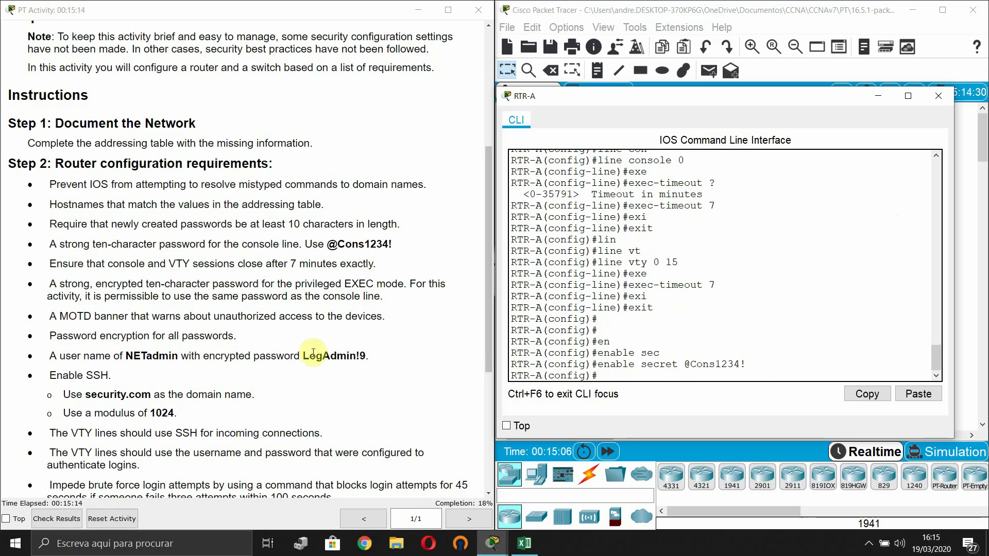
Type the banner motd command with the text 'Authorized Access Only!'
drag(49, 315, 376, 308)
click(636, 368)
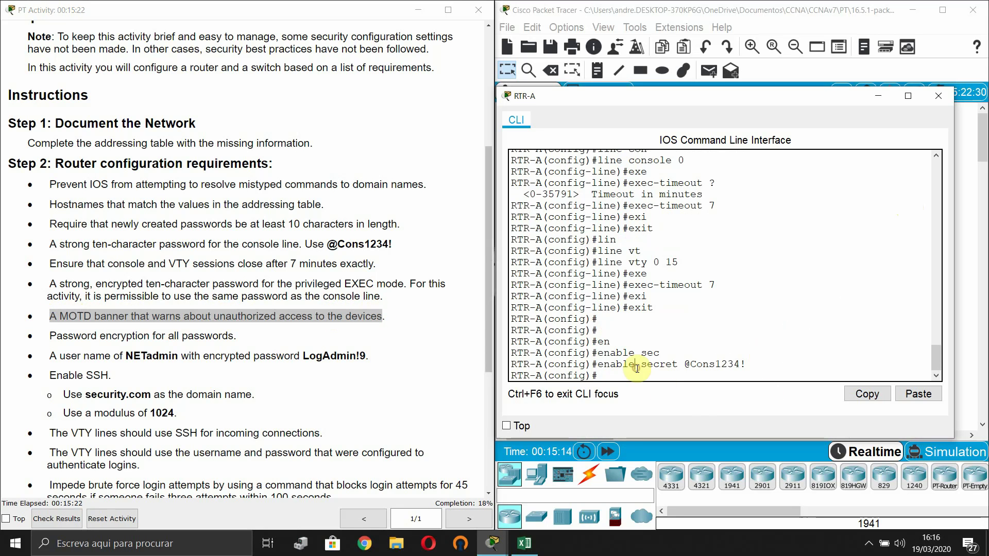
key(Return)
text(banner mo)
text(td ##)
text(Authoriz)
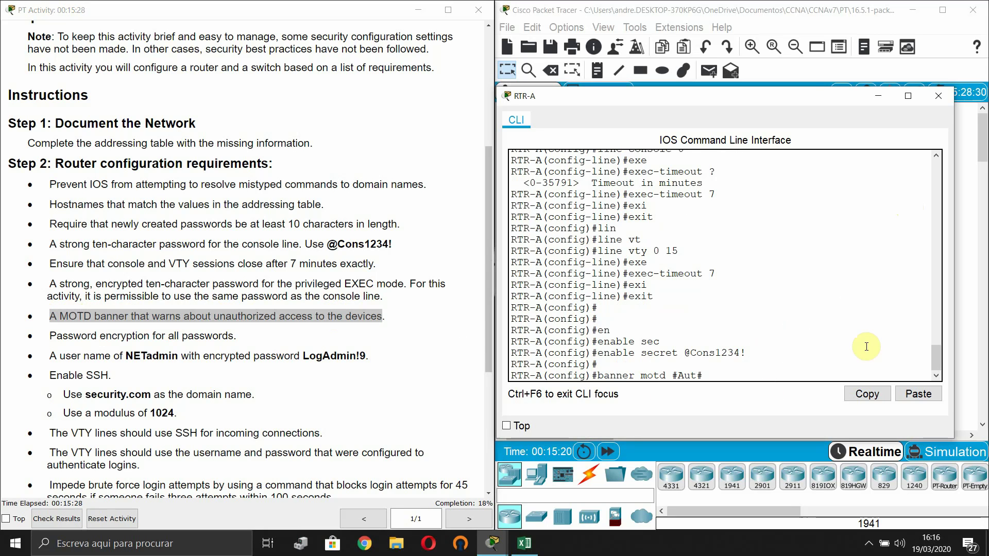
text(ed Ac)
text(cess Only)
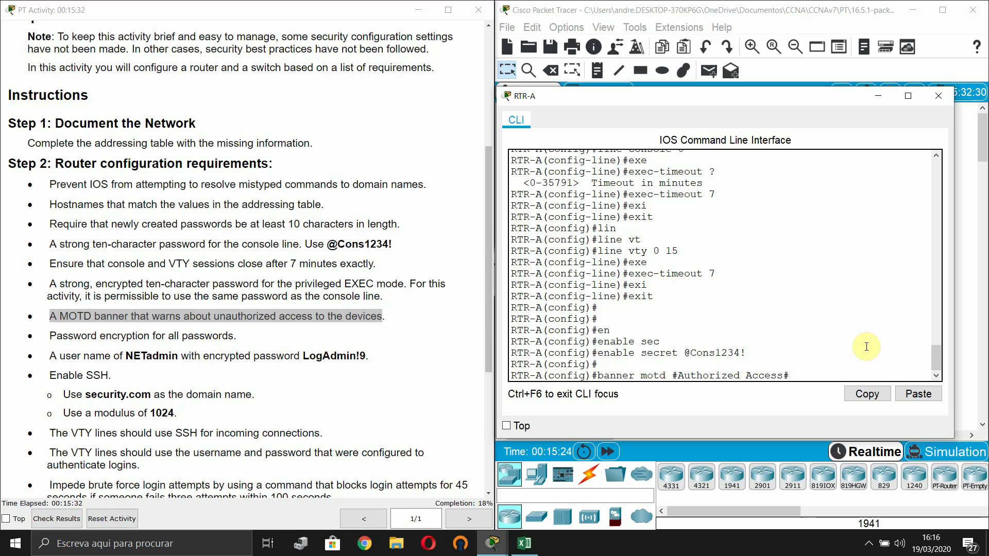
text(!)
Apply the Authorized Access Only! banner and enable service password-encryption on RTR-A
key(Return)
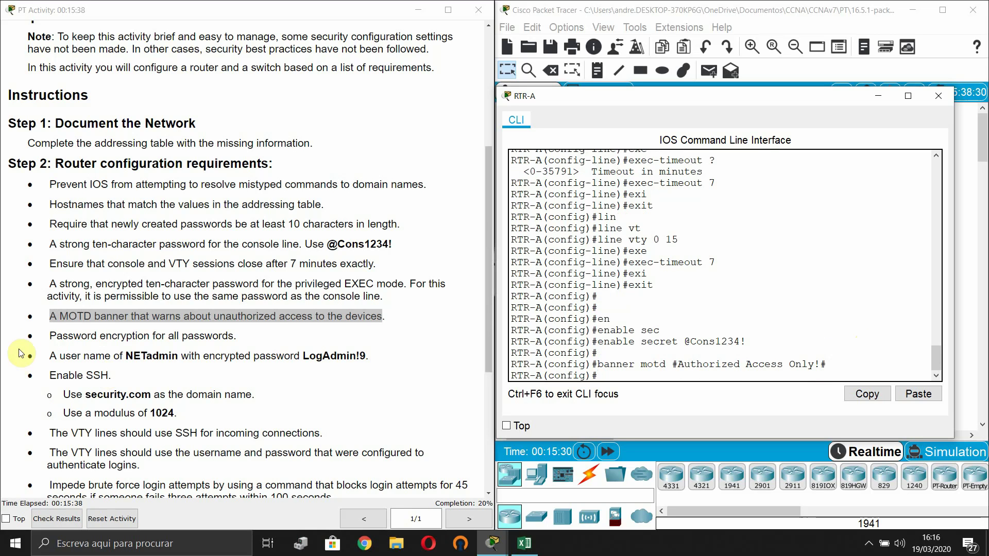
drag(48, 335, 240, 342)
click(663, 352)
key(Return)
text(service )
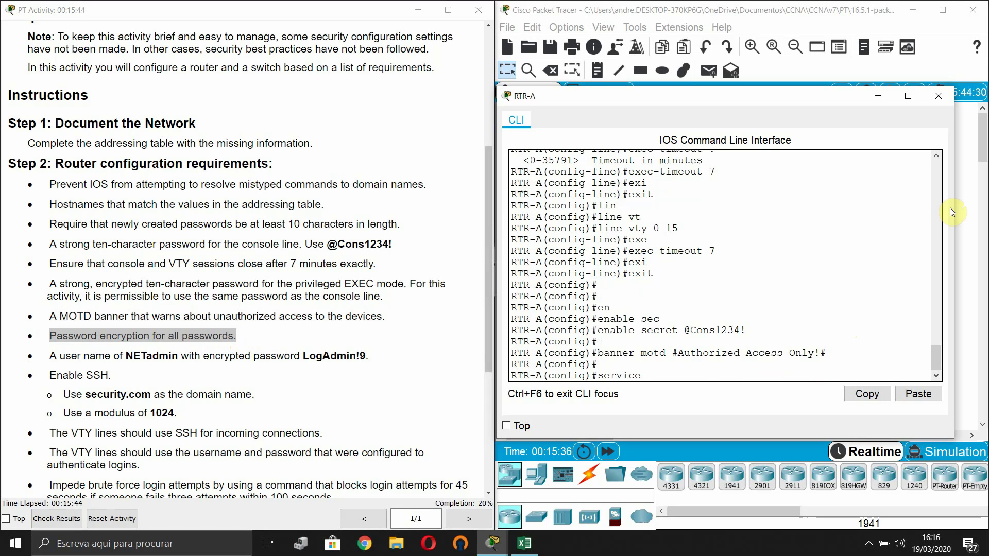
text(pass)
key(Tab)
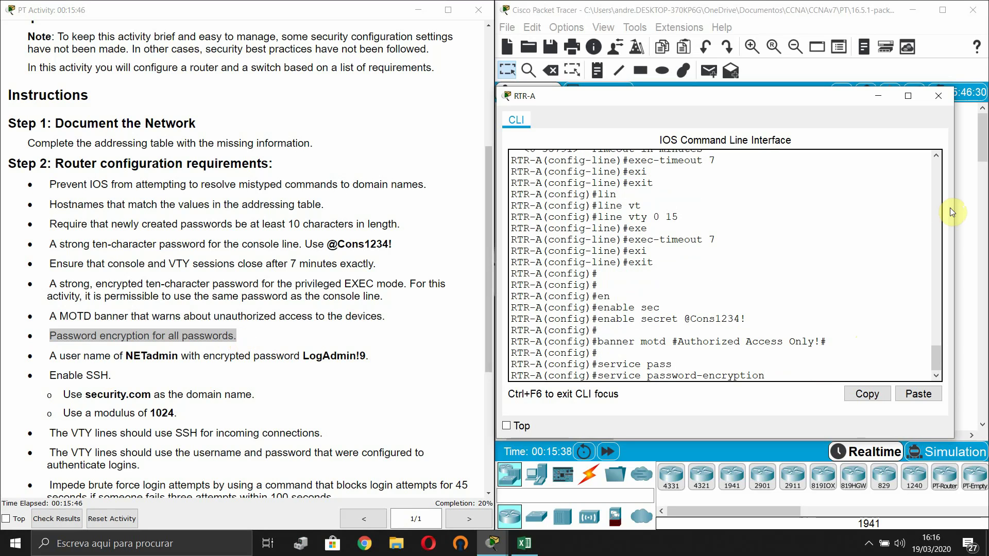
key(Return)
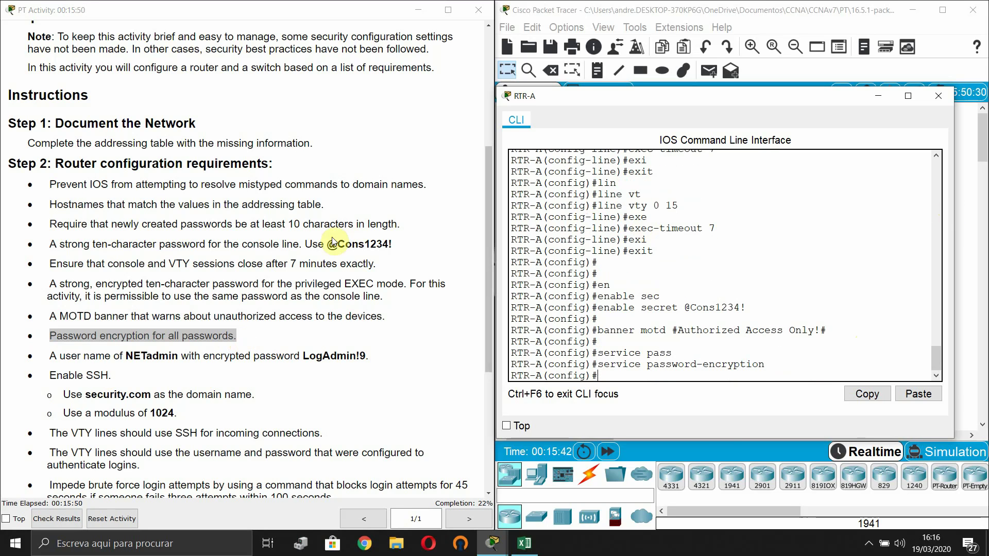
Scroll the activity instructions down to the local user name requirement
click(124, 325)
scroll(80, 349, down, 1)
drag(48, 326, 140, 325)
click(140, 325)
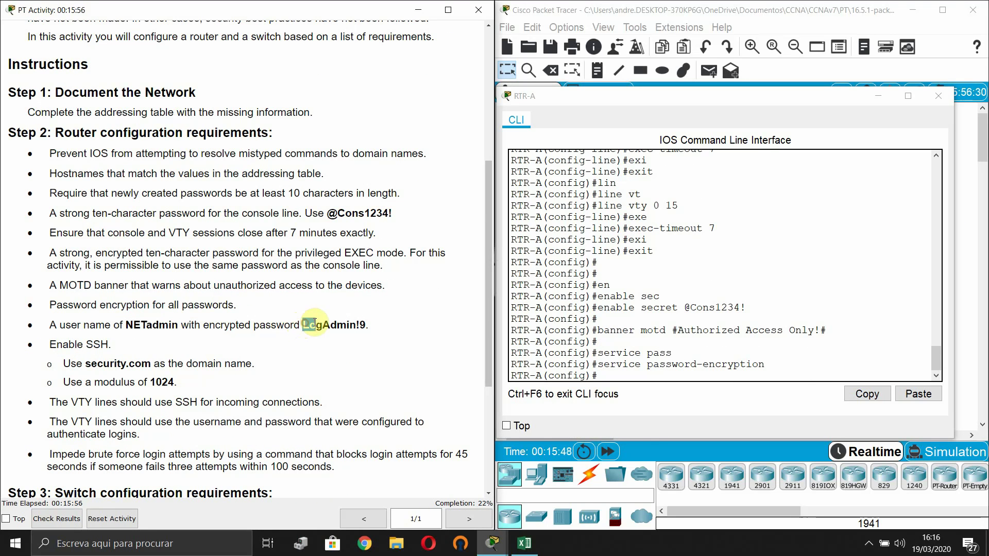
Create local user NETadmin on RTR-A with the required secret password
click(600, 375)
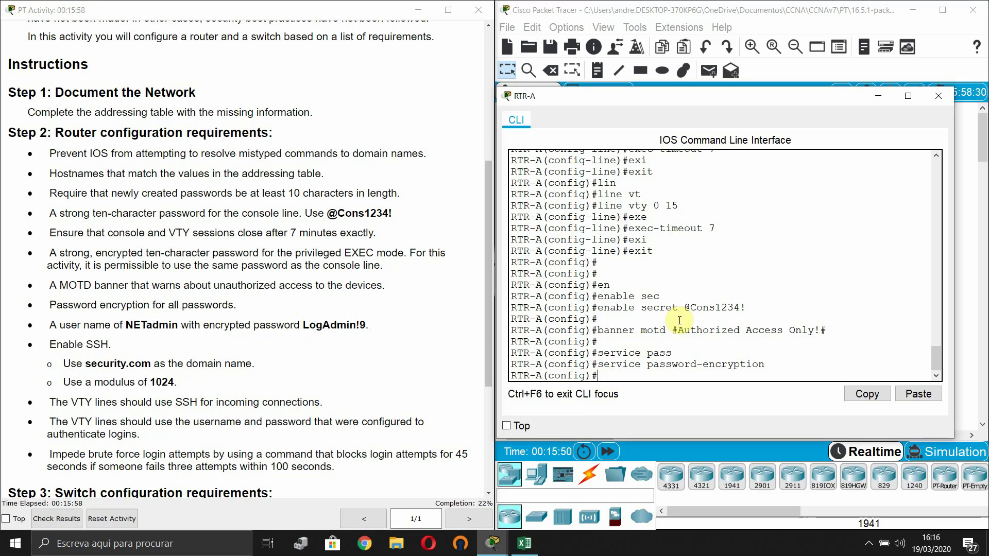
key(Return)
key(Tab)
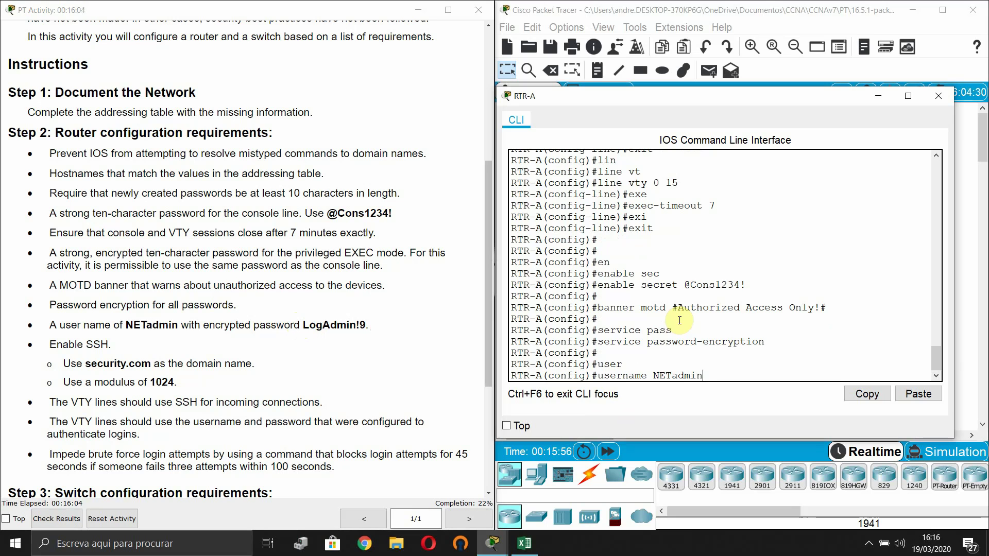
key(Tab)
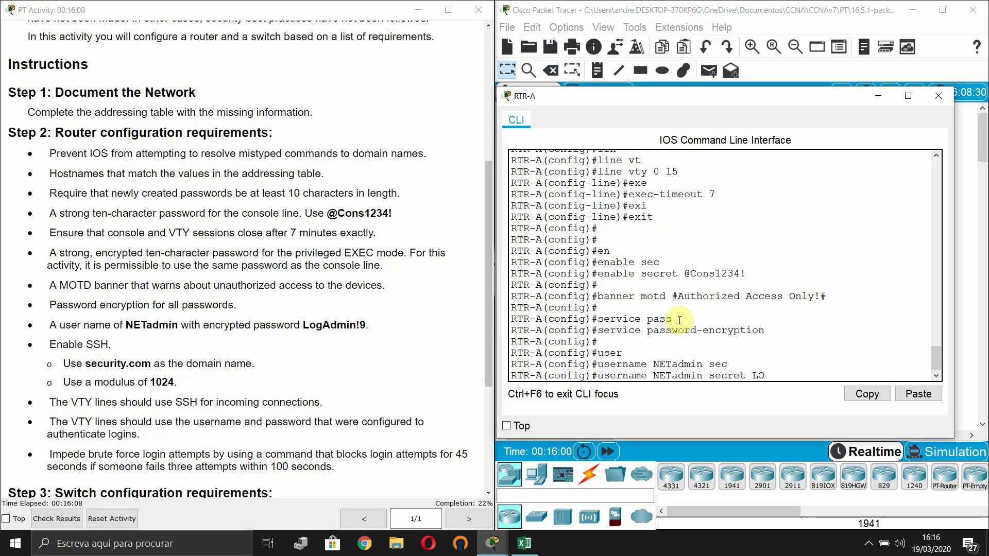
key(BackSpace)
key(Return)
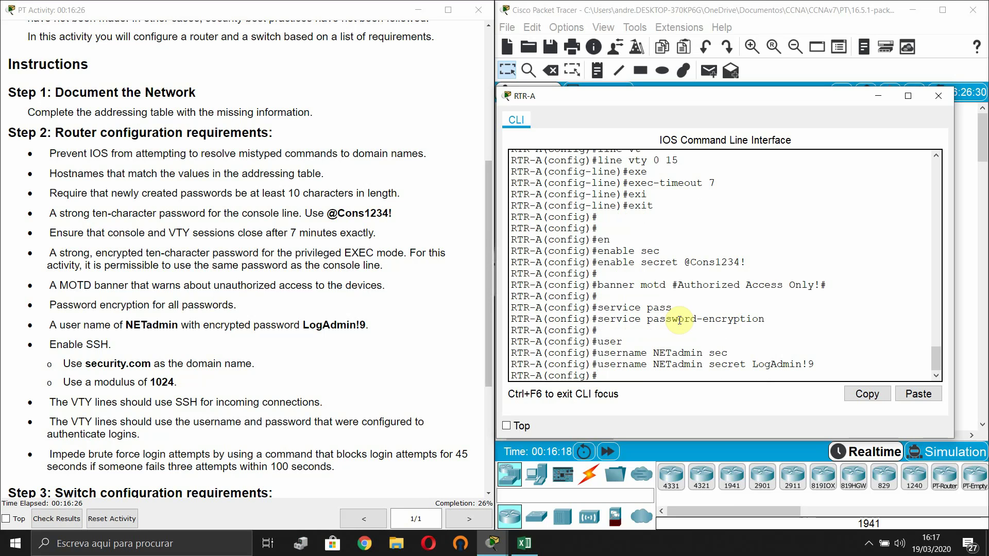
Set RTR-A's IP domain name to security.com
text(ip domain-na)
key(Tab)
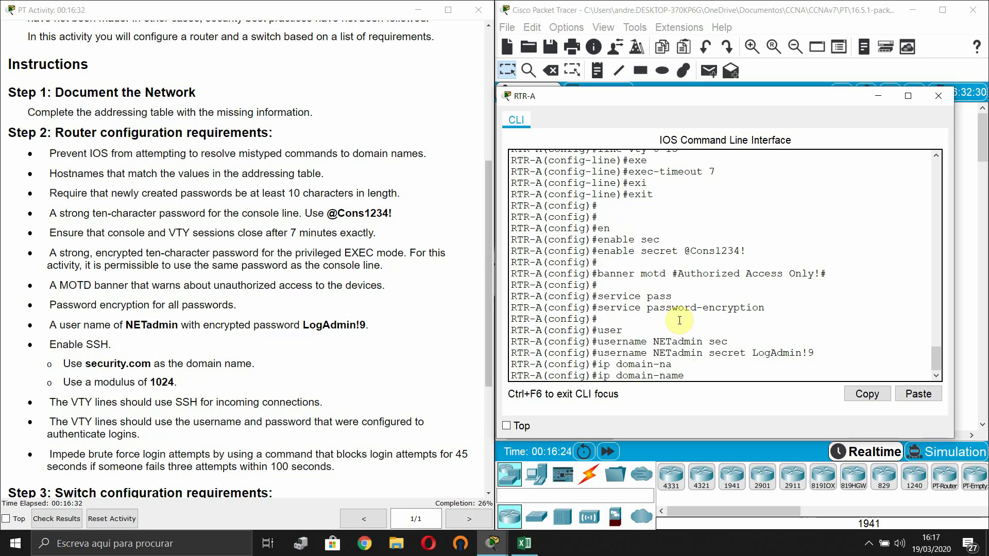
text(security.com)
key(Return)
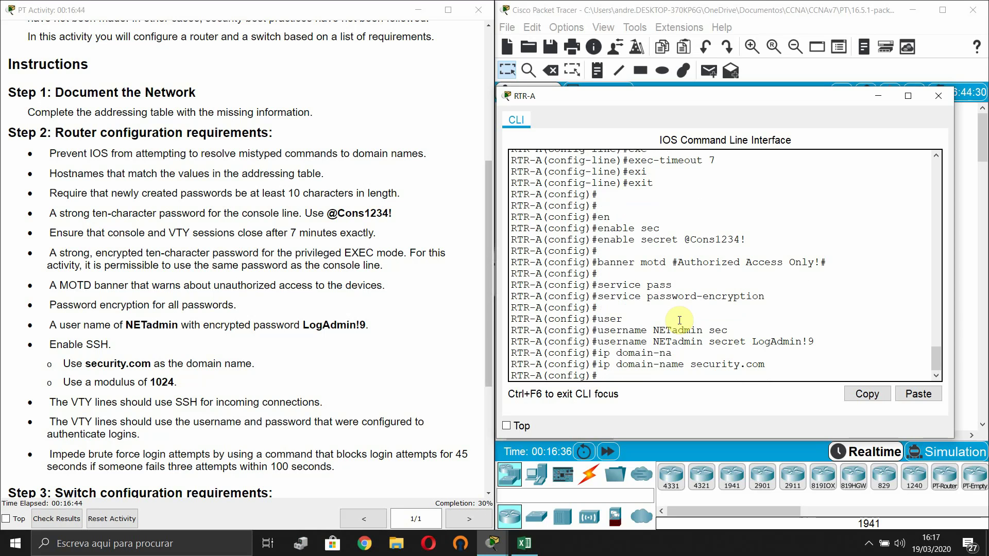
Generate 1024-bit RSA keys with crypto key generate rsa, enabling SSH 1.99
text(cry)
key(Tab)
text(key)
key(Tab)
text(ge)
key(Tab)
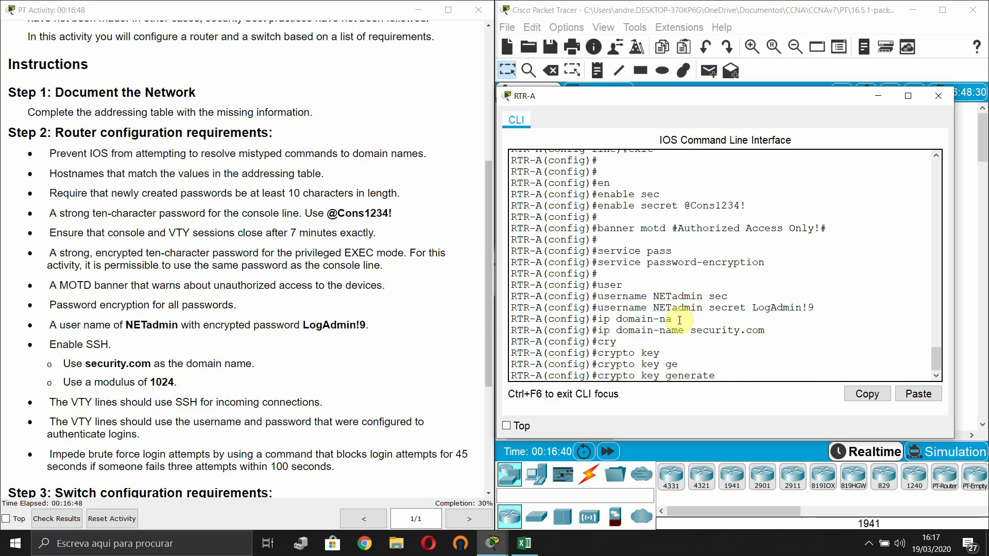
text(rs)
key(Tab)
key(Return)
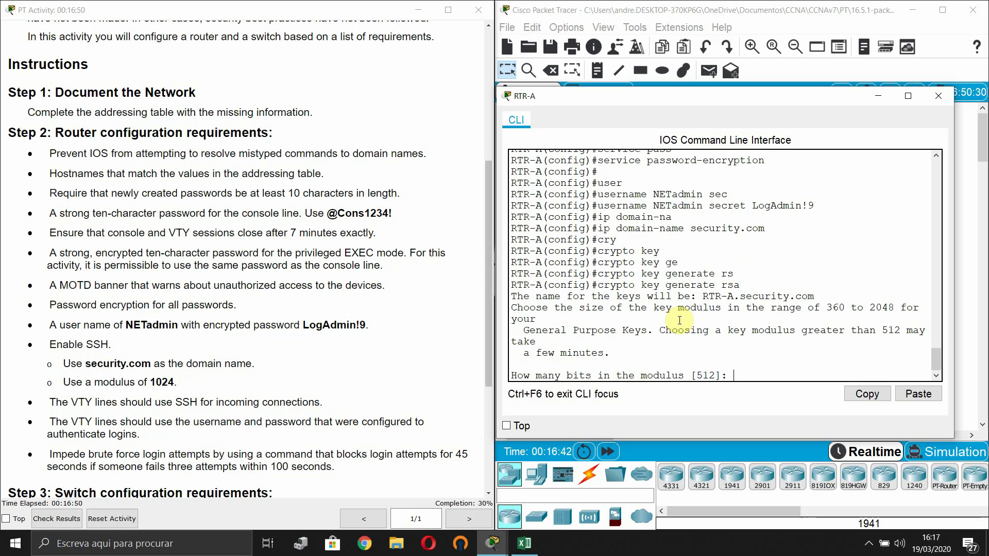
key(Return)
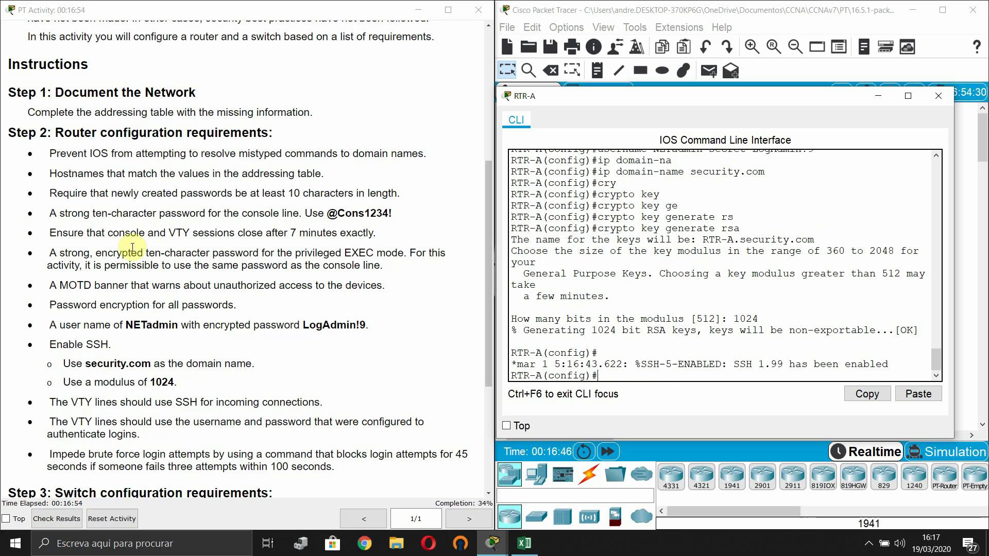
scroll(97, 371, down, 3)
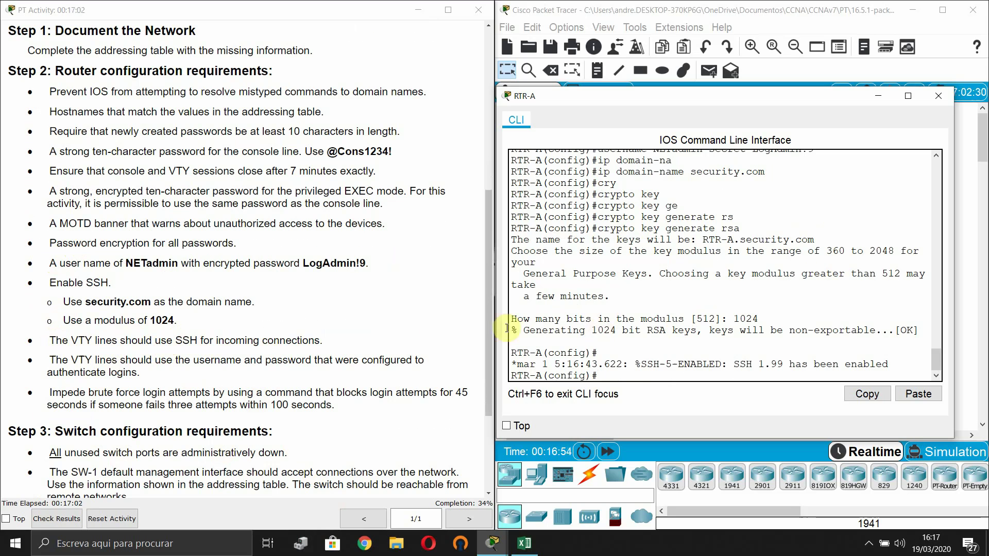
Restrict RTR-A's VTY lines 0–15 to SSH with transport input ssh
key(Return)
text(line v)
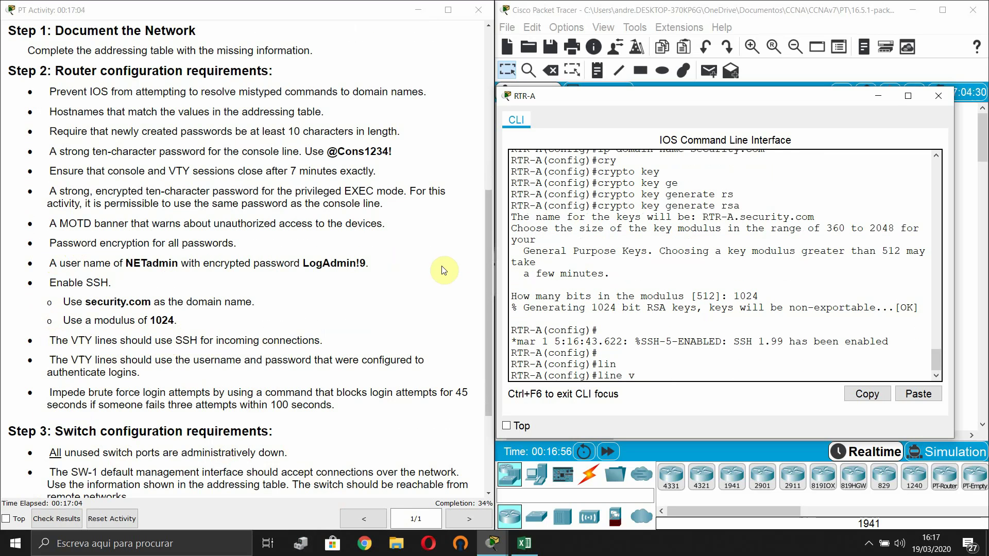
text(t)
key(Tab)
key(Return)
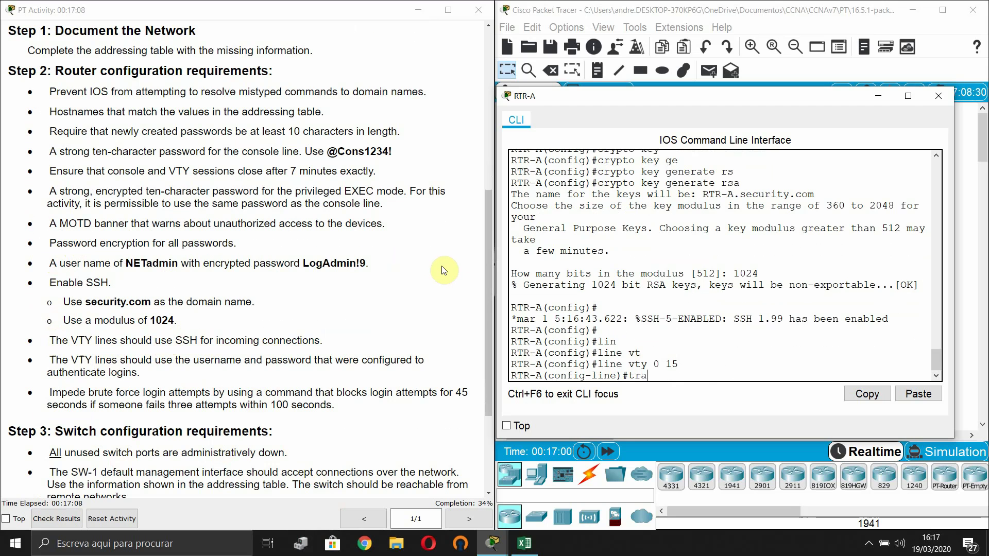
text(trans)
key(Tab)
text(i)
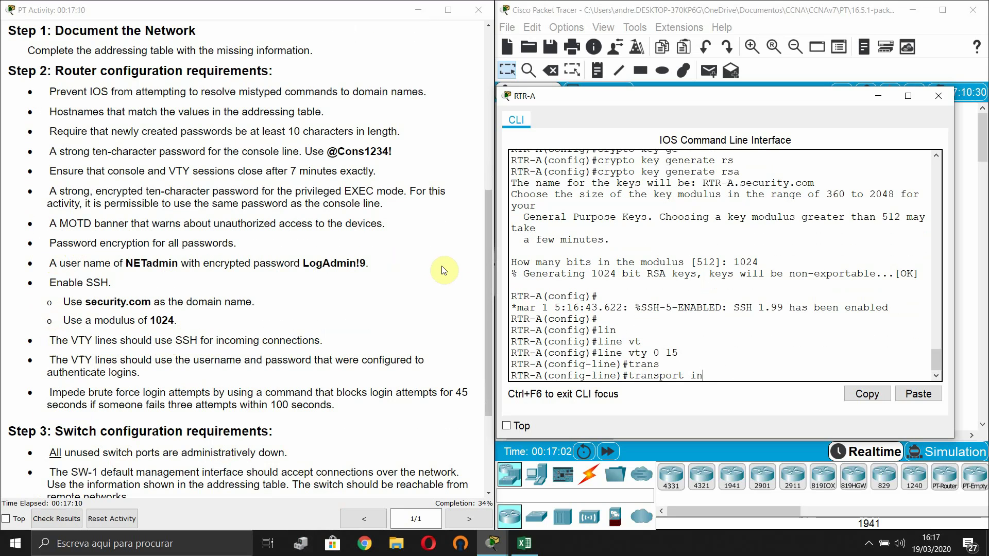
text(n)
key(Tab)
text(ssh)
key(Tab)
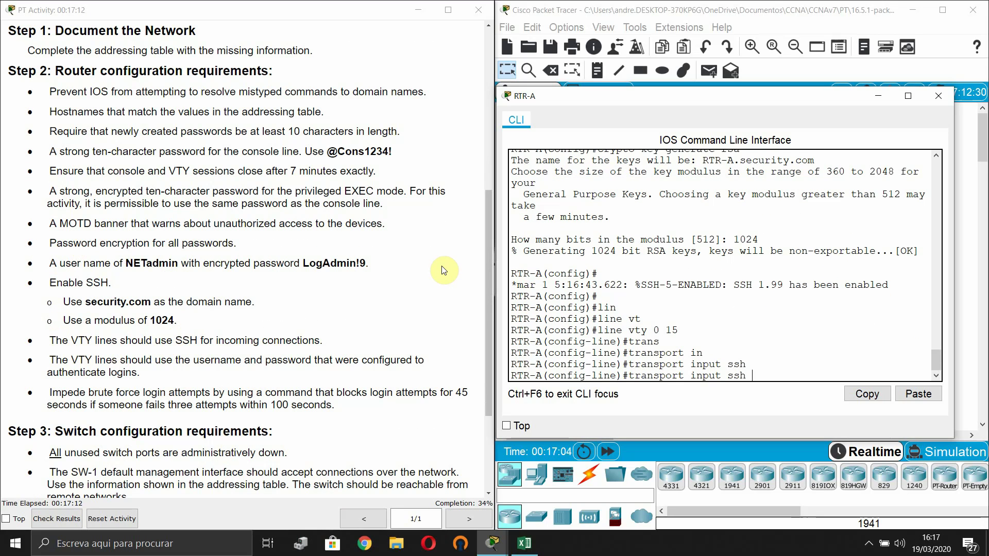
key(Return)
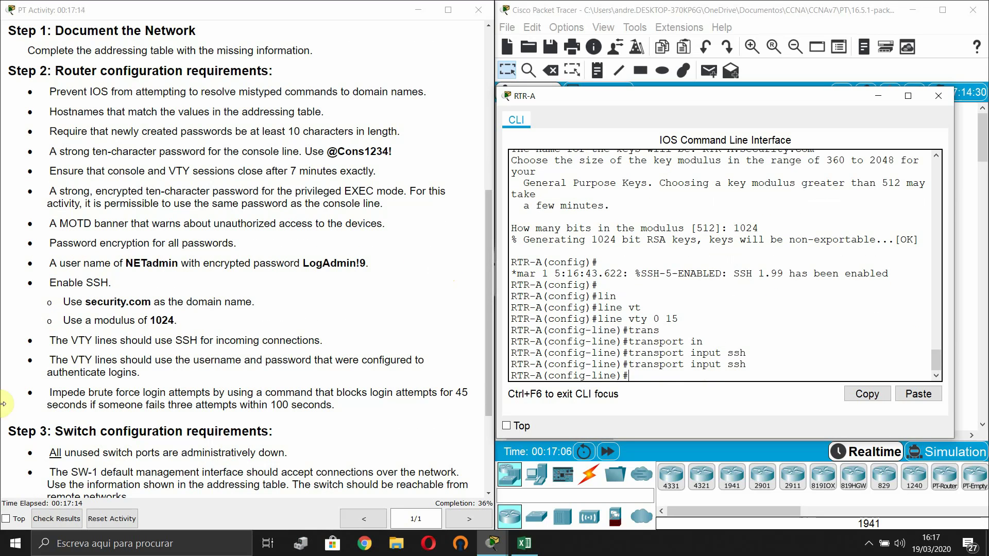
Make the VTY lines authenticate with login local against the user database
drag(69, 361, 415, 356)
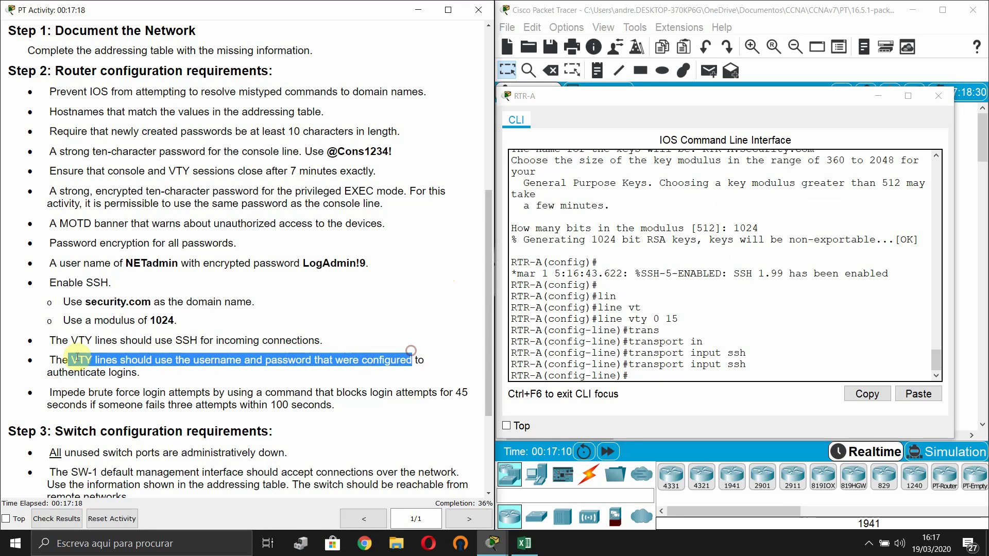
drag(83, 373, 123, 375)
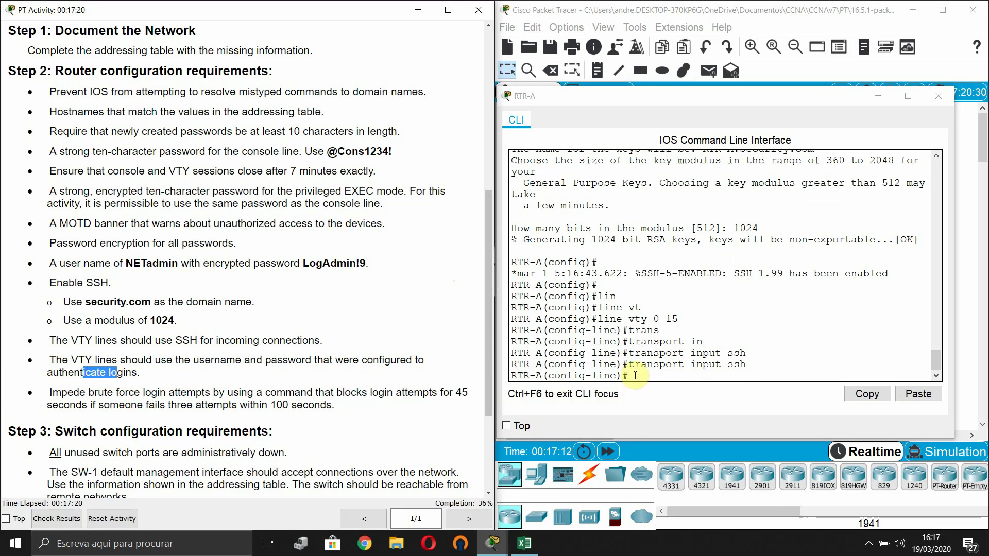
click(662, 372)
key(Return)
key(Return)
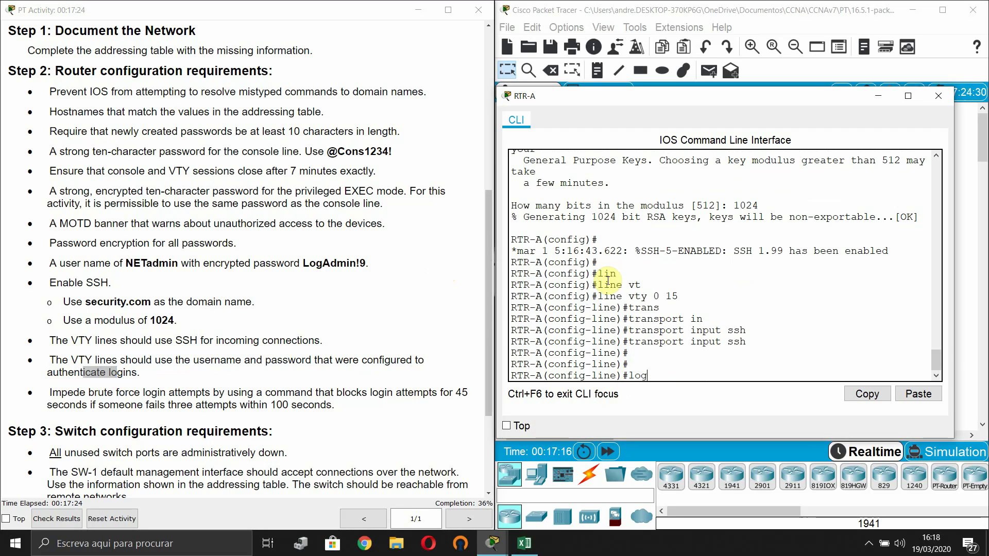
key(Tab)
text(loc)
key(Tab)
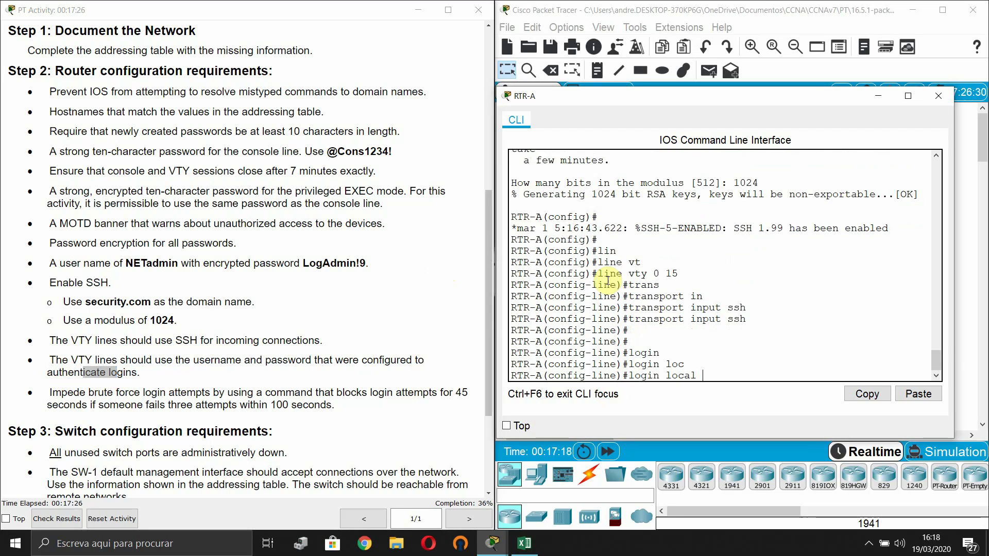
key(Return)
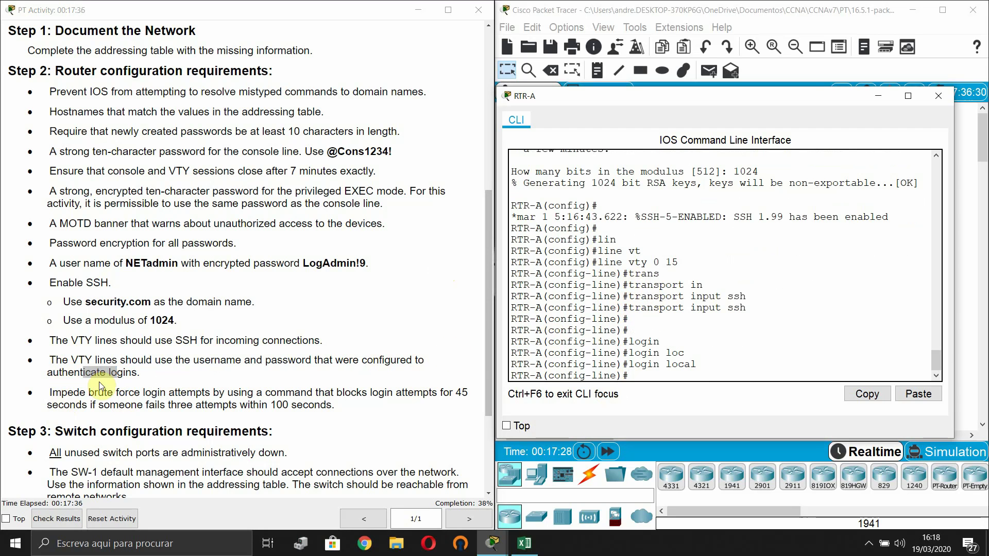
drag(61, 393, 169, 395)
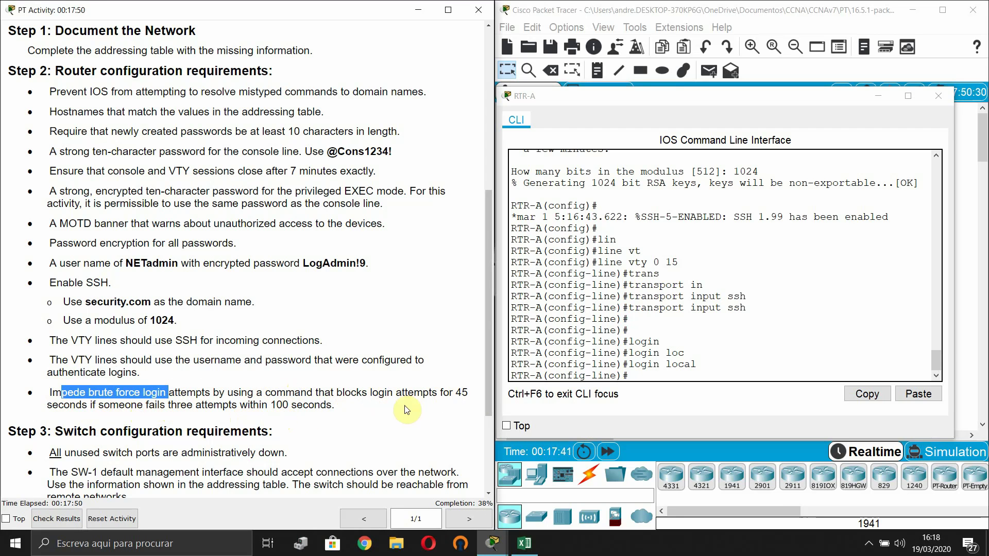
Exit line configuration back to RTR-A's global configuration mode
click(662, 364)
key(Return)
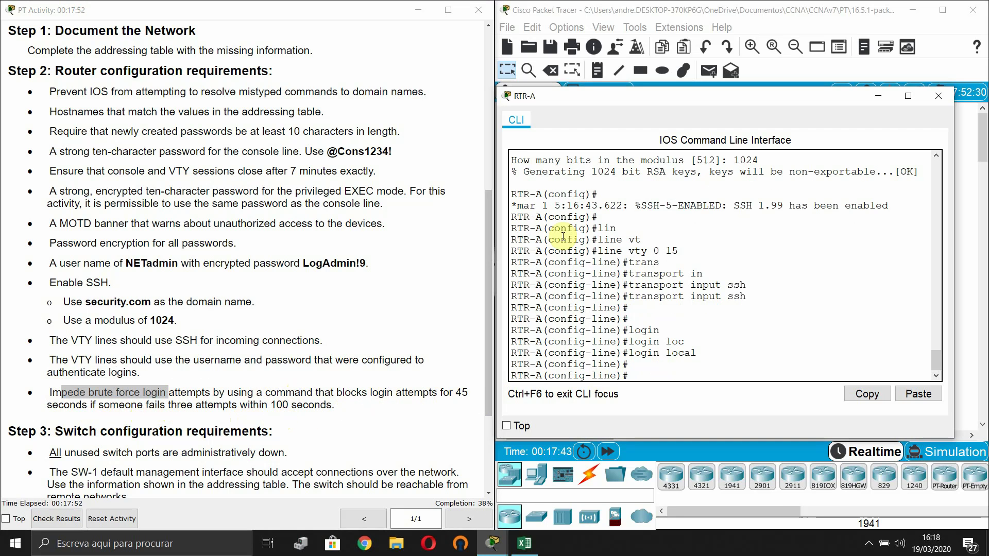
text(exi)
key(Tab)
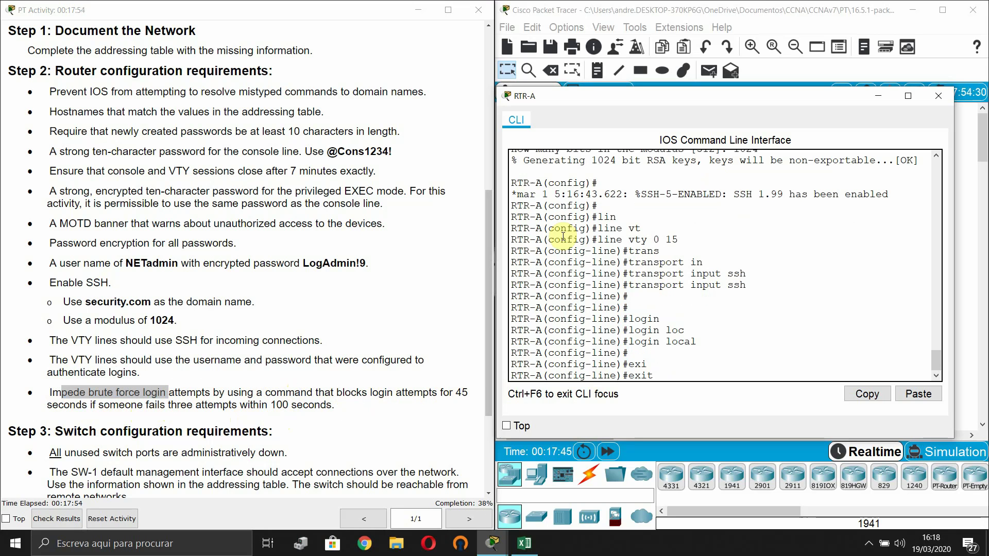
key(Return)
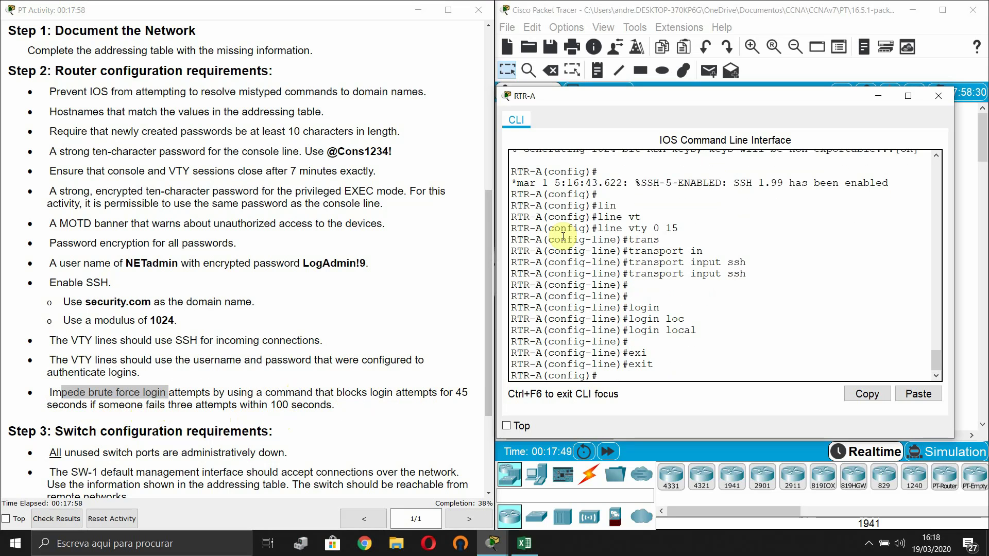
Enter login block-for 45 attempts 3 within 100
text(logi)
key(Tab)
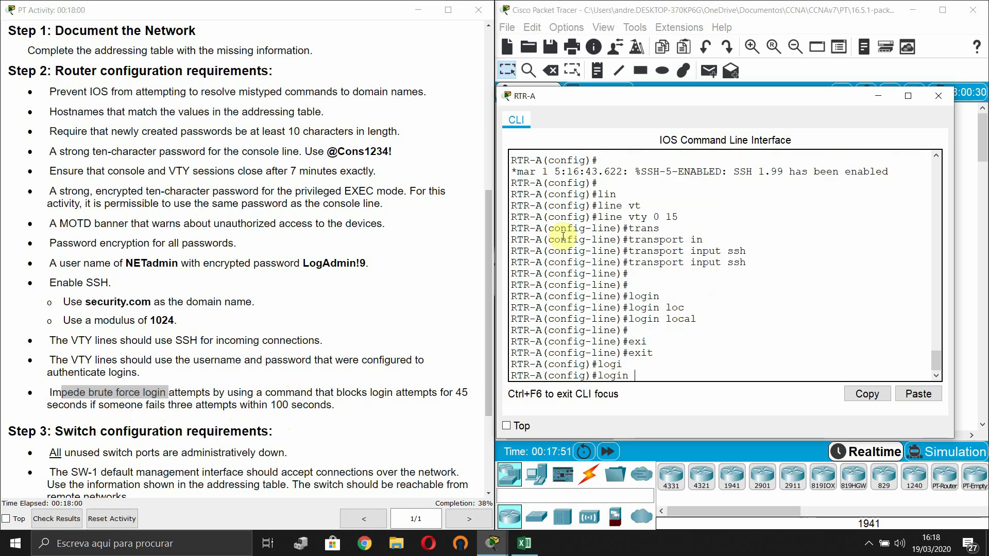
text(?)
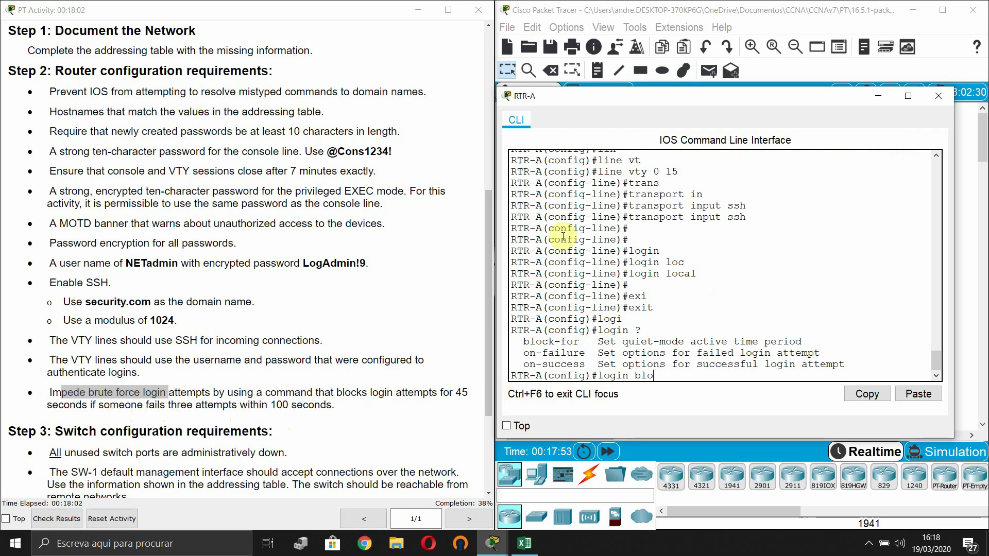
text(blo)
key(Tab)
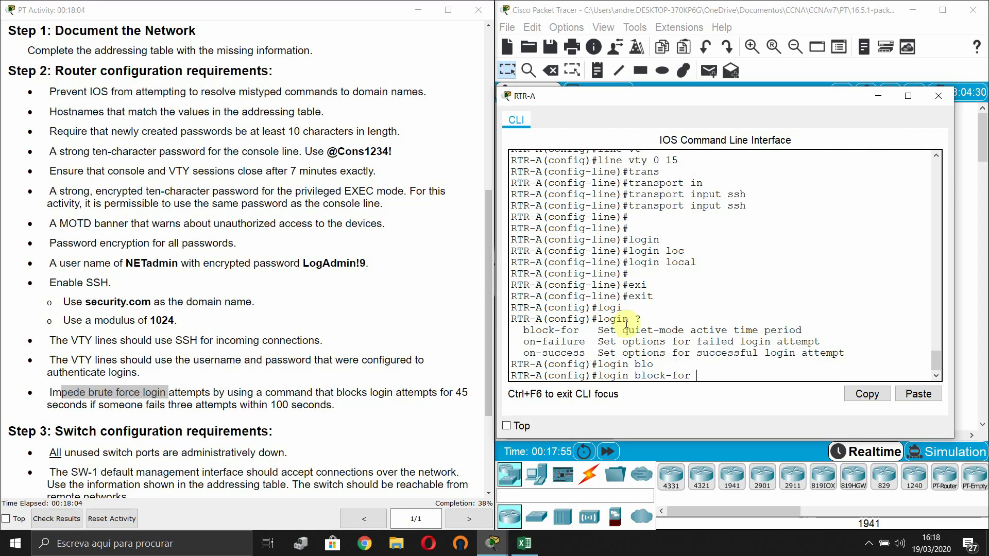
text(?)
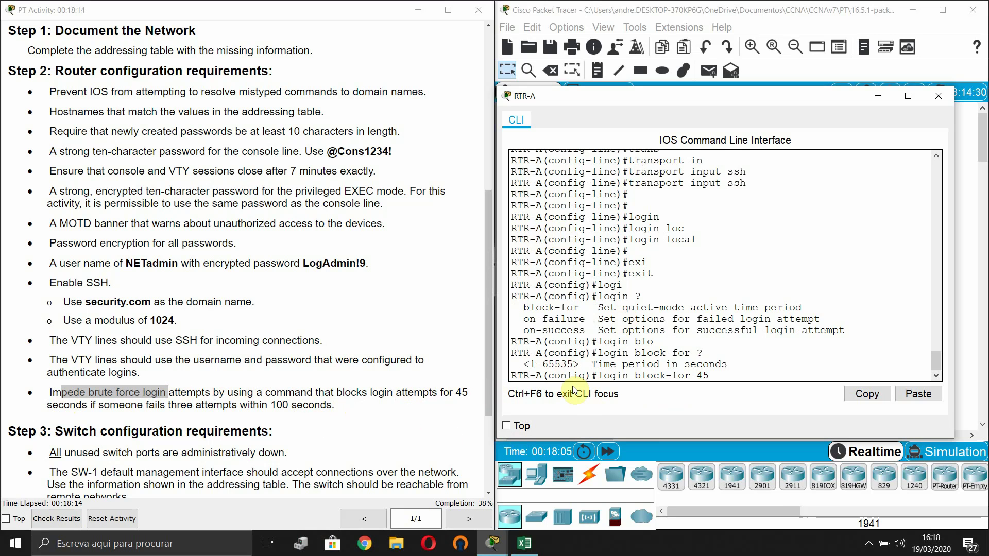
text(?)
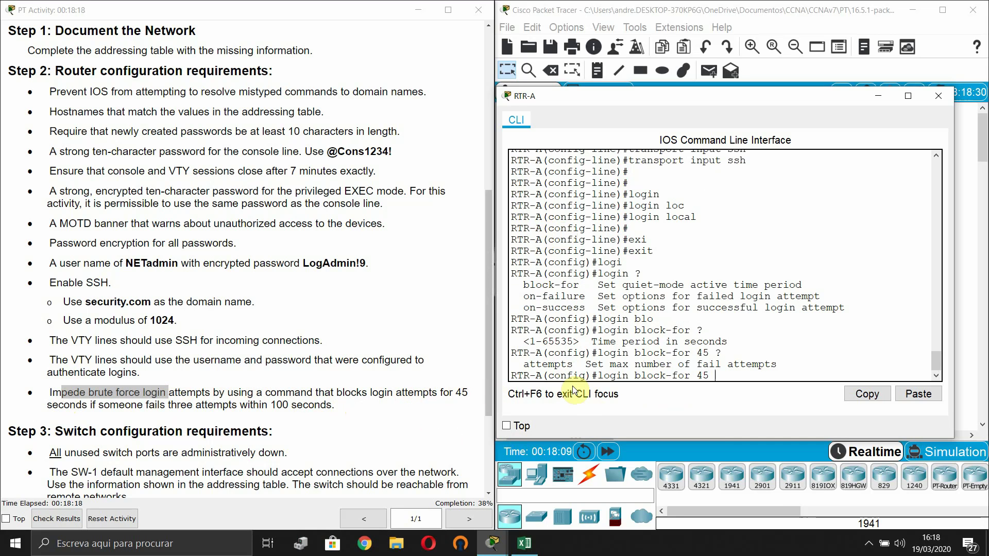
text(att)
key(Tab)
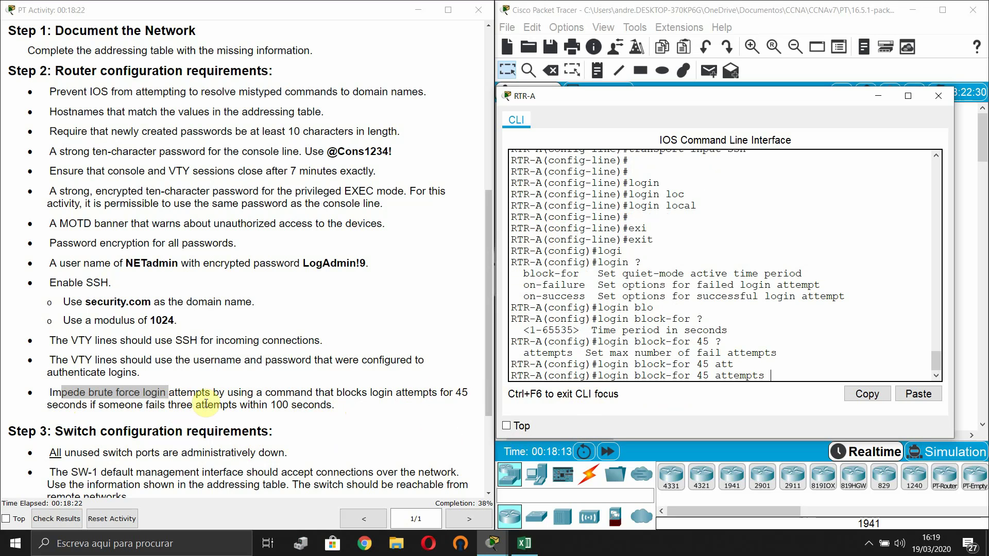
text(3)
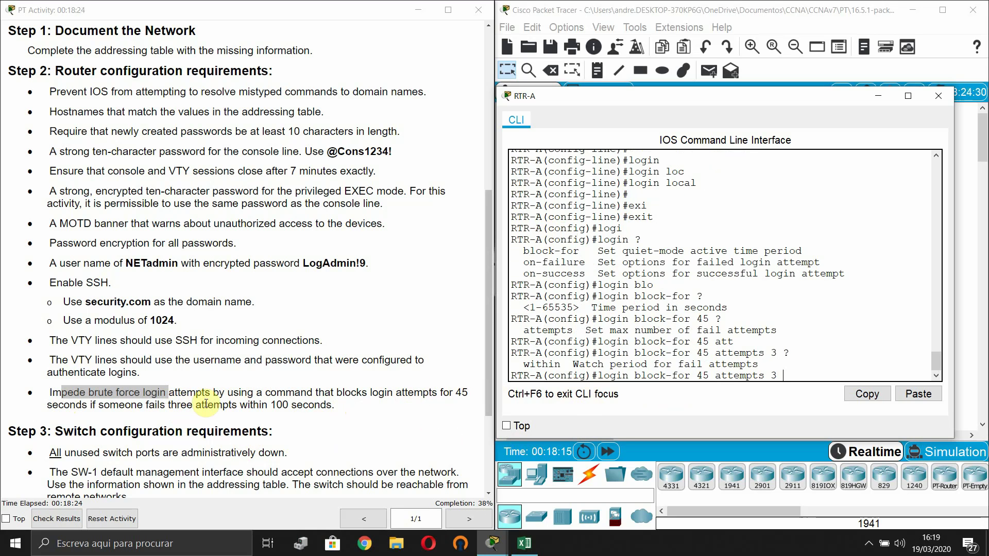
text( ?wit)
key(Tab)
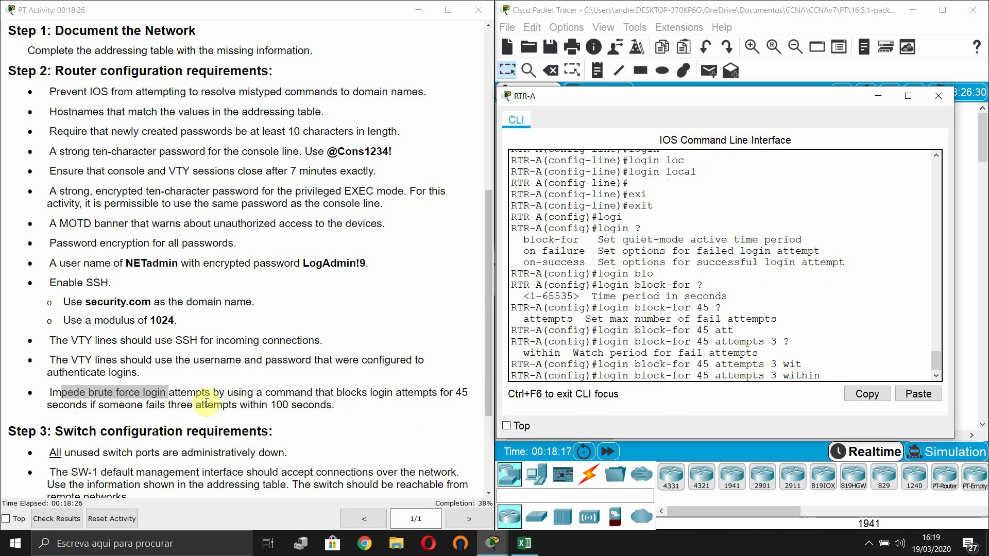
text(?)
text(10)
text(0)
key(Return)
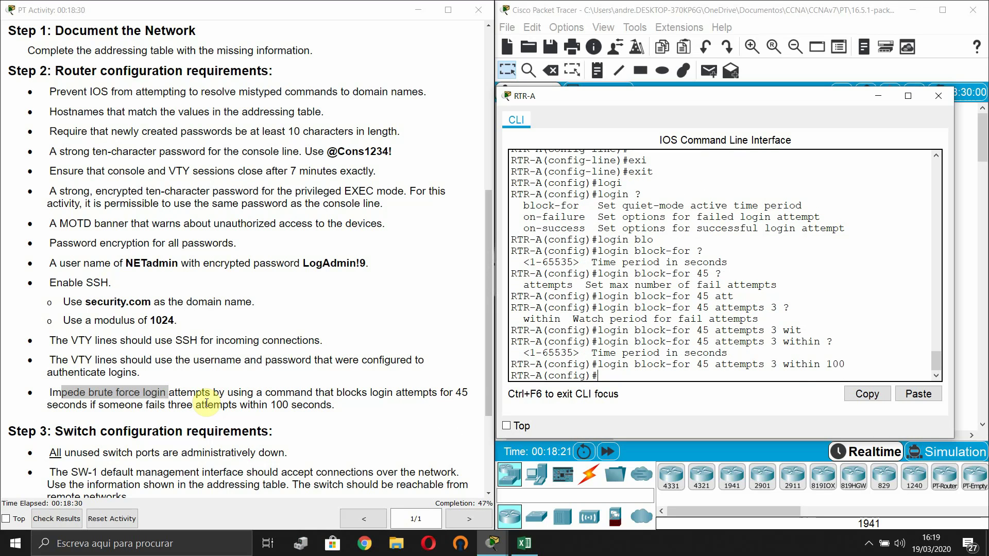
Scroll the instructions to Step 3's unused-ports requirement and close the RTR-A console
key(Return)
key(Return)
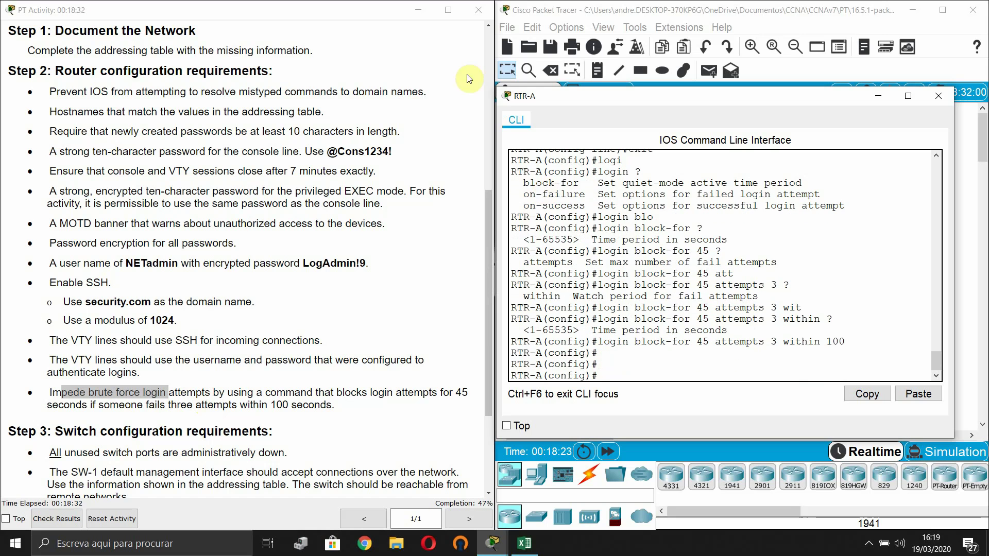
click(286, 403)
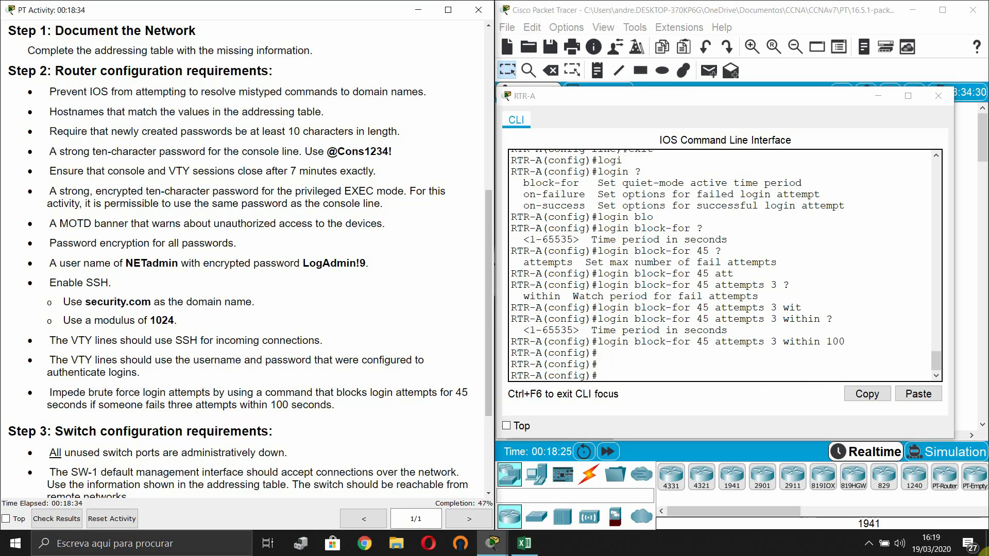
scroll(276, 350, down, 2)
scroll(276, 350, down, 2)
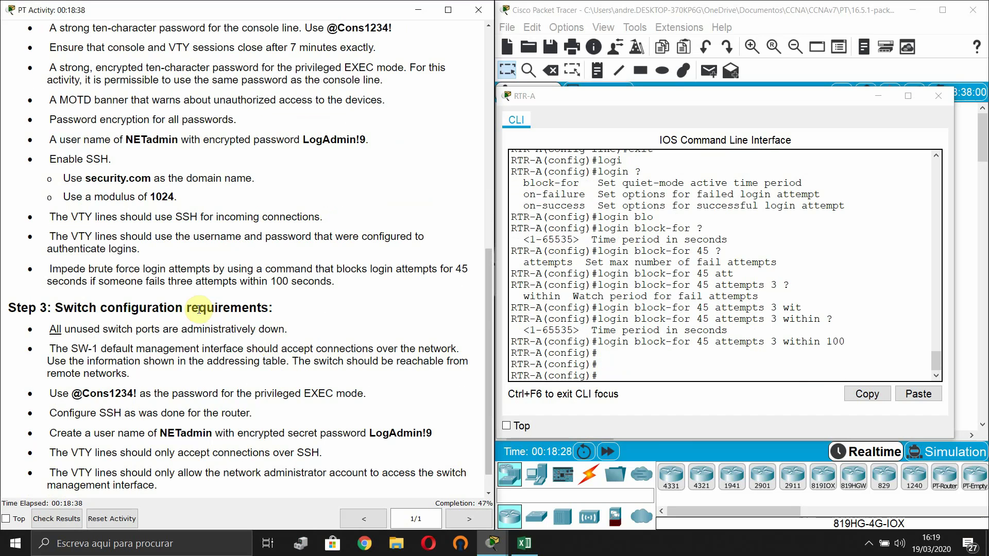
scroll(228, 314, down, 1)
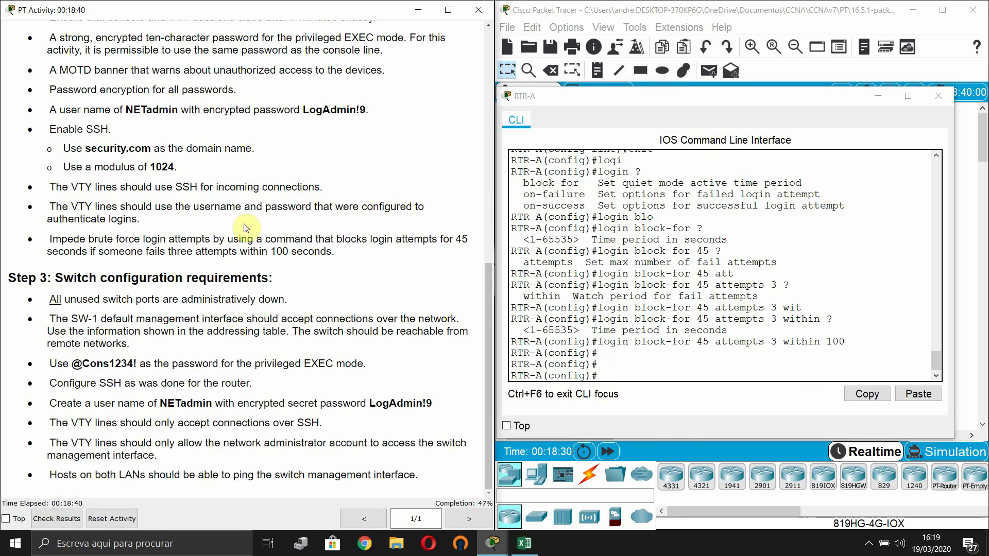
click(885, 96)
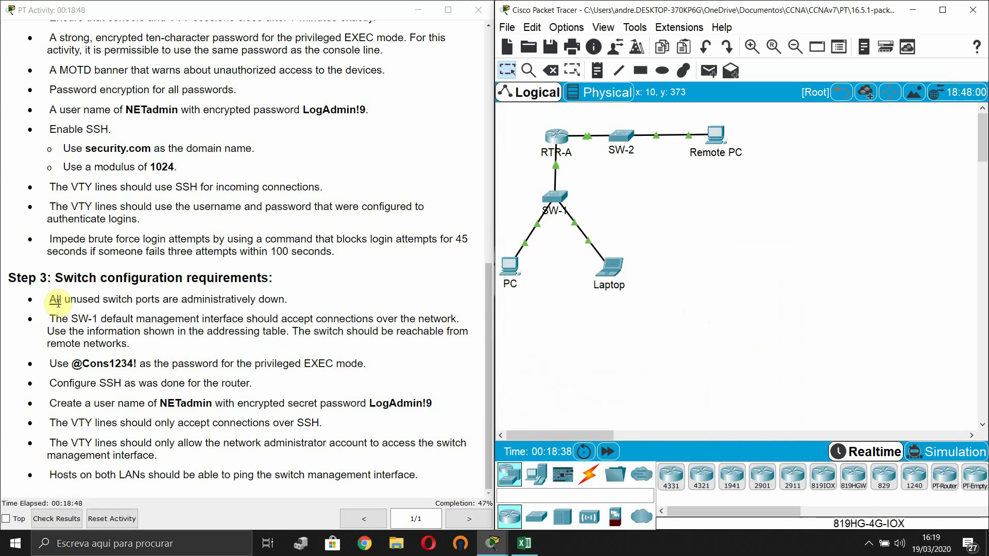
drag(55, 302, 289, 300)
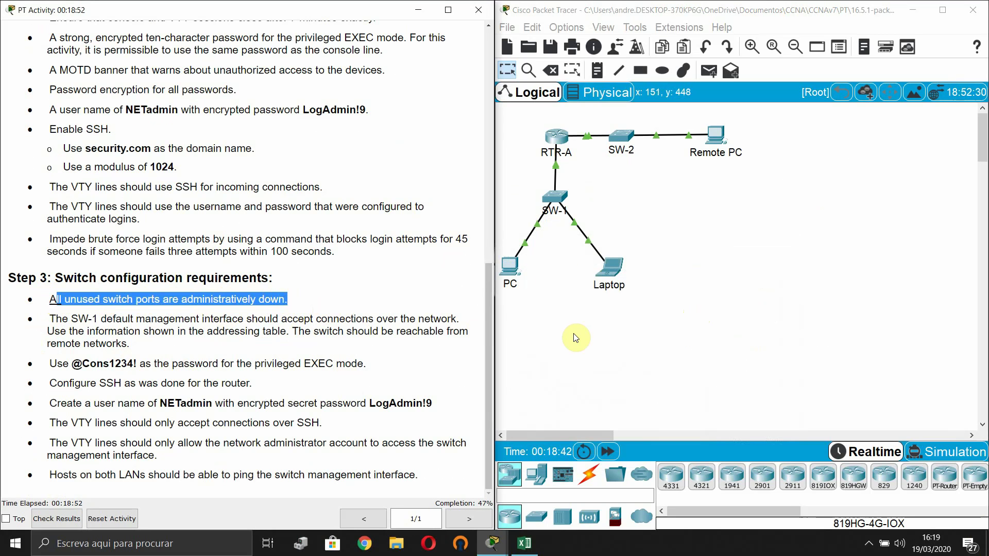
Open SW-1's CLI, enter enable and conf t, and enlarge the terminal window
click(530, 199)
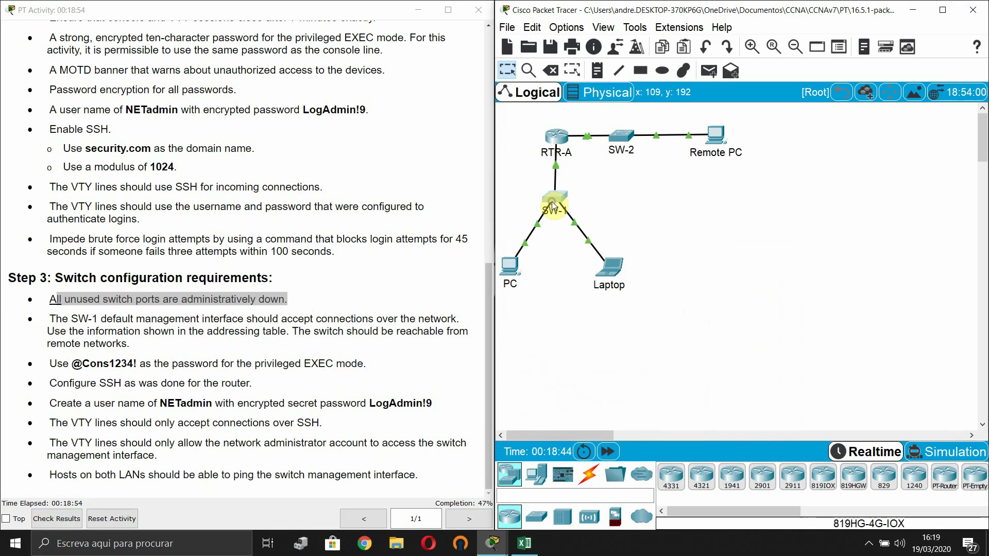
click(551, 201)
key(Return)
key(Return)
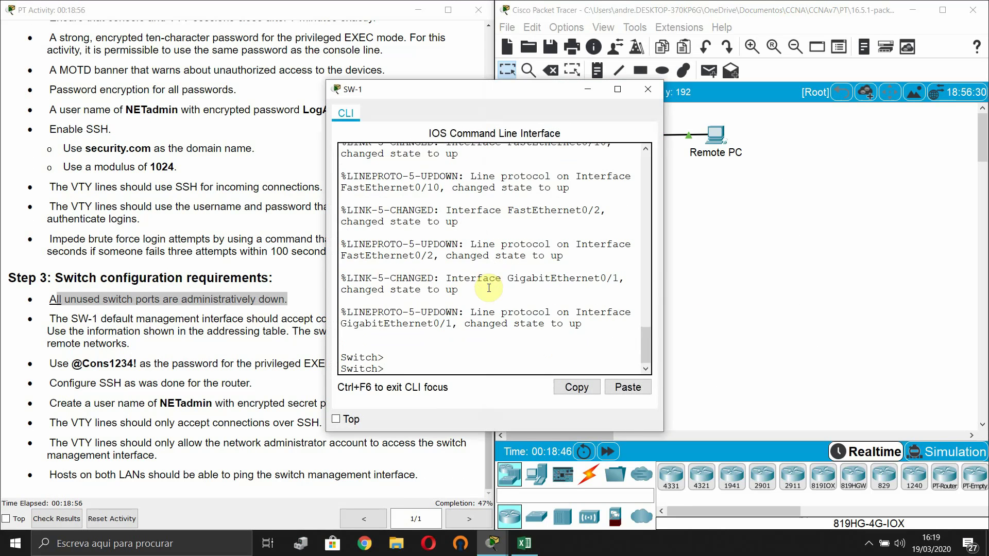
text(en)
key(Tab)
key(Return)
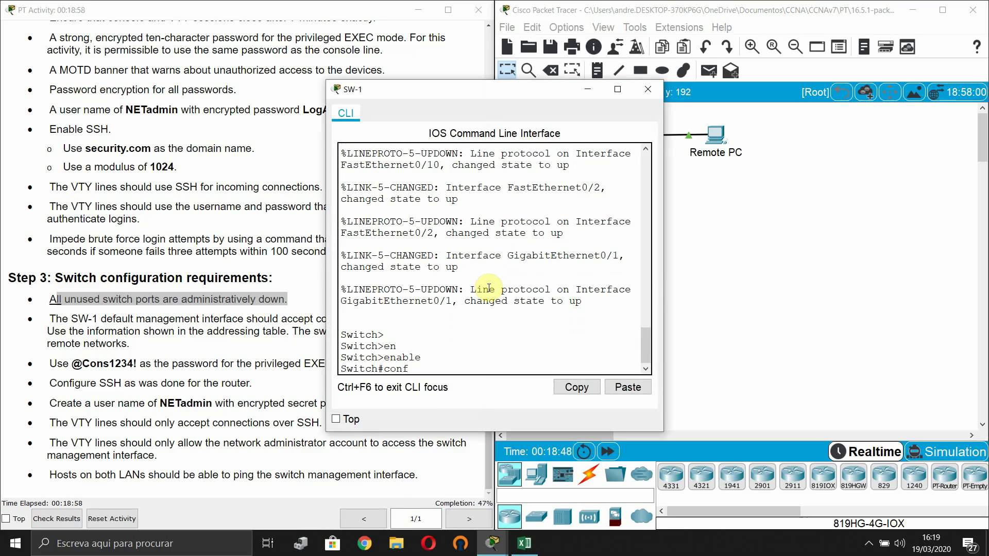
text(conf t)
key(Return)
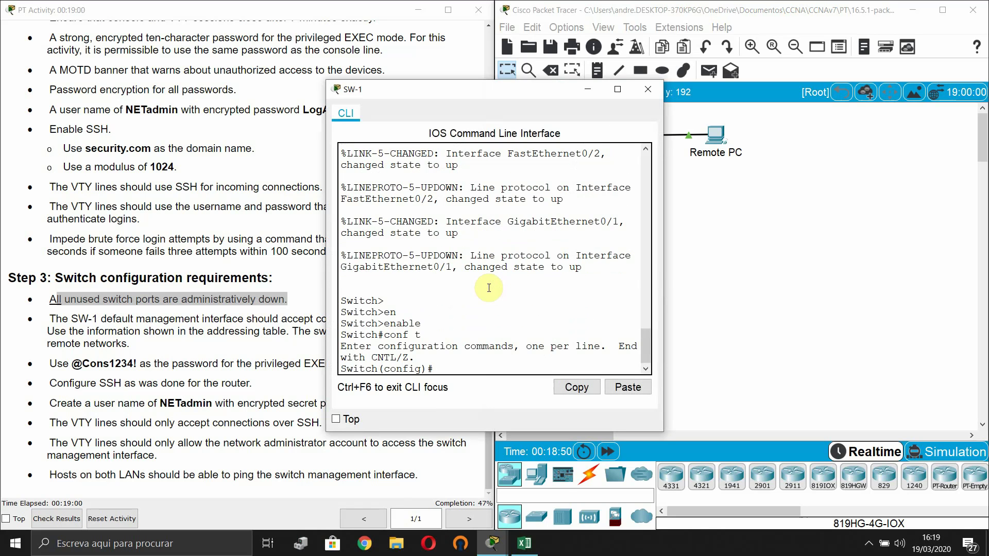
drag(664, 258, 922, 264)
drag(690, 95, 826, 61)
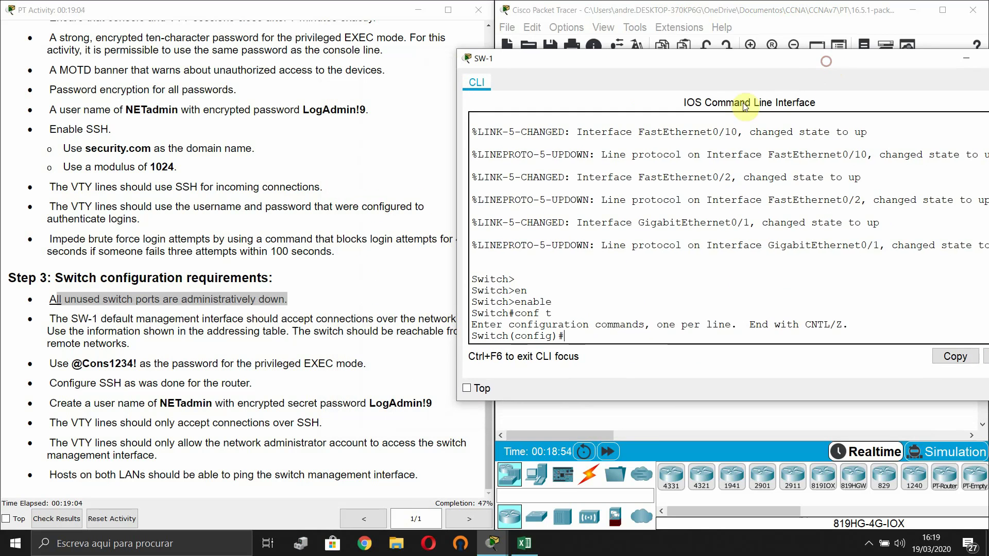
Show the interface brief and identify Fa0/2, Fa0/10 and Gi0/1 as the only up ports
key(Return)
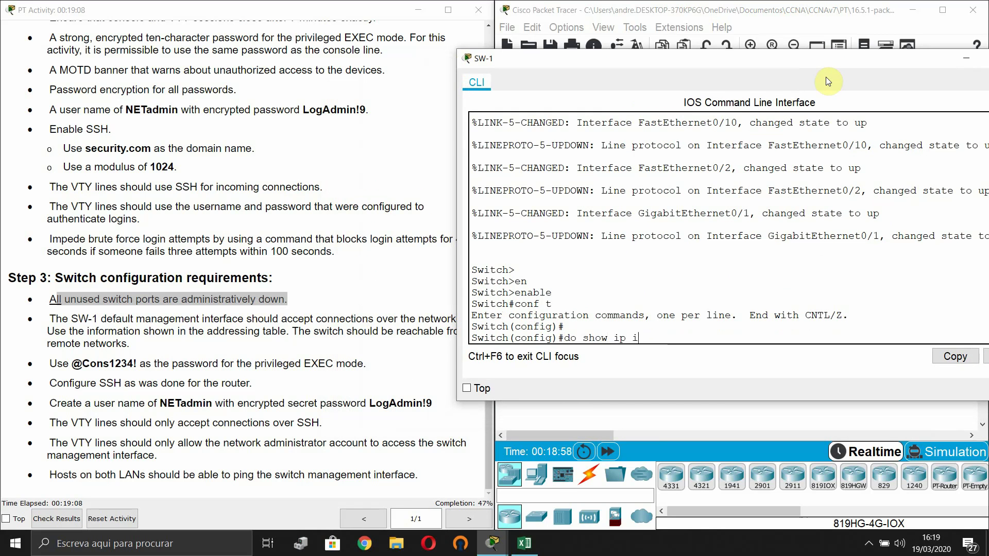
key(Return)
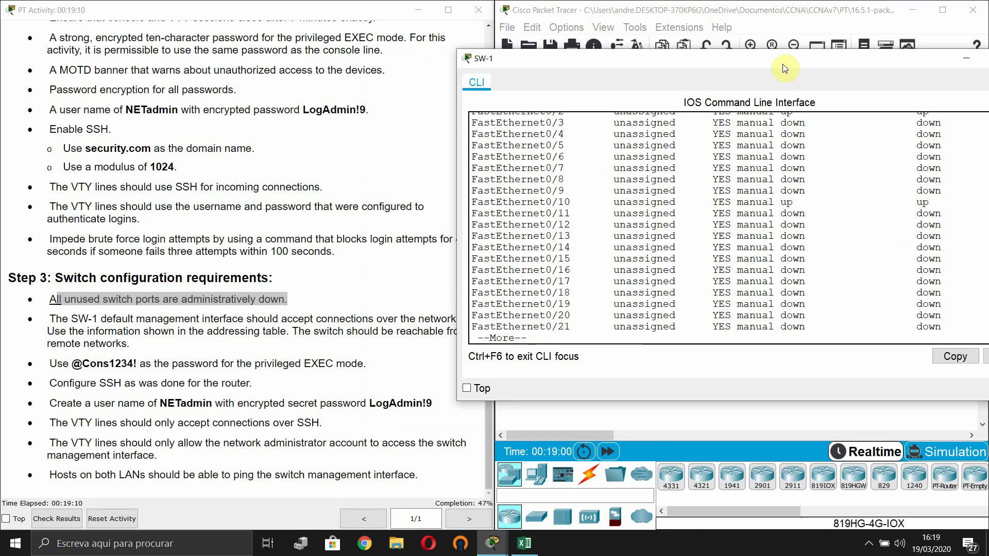
drag(788, 50, 786, 11)
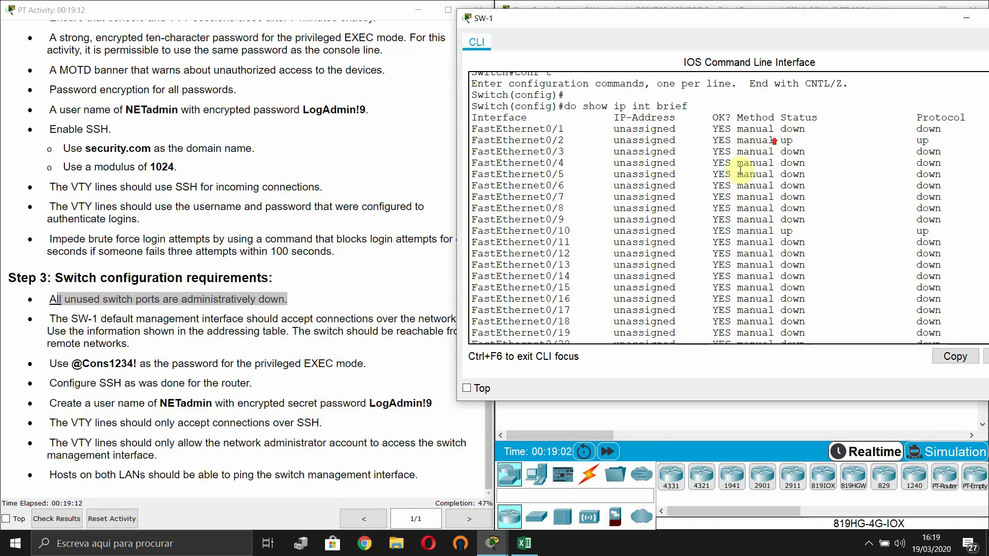
drag(484, 140, 590, 138)
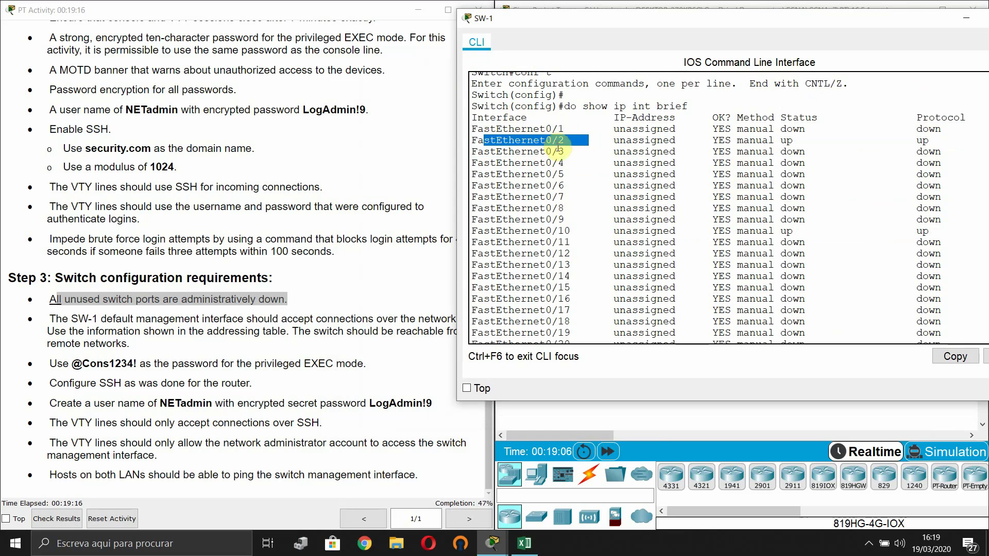
drag(539, 231, 577, 231)
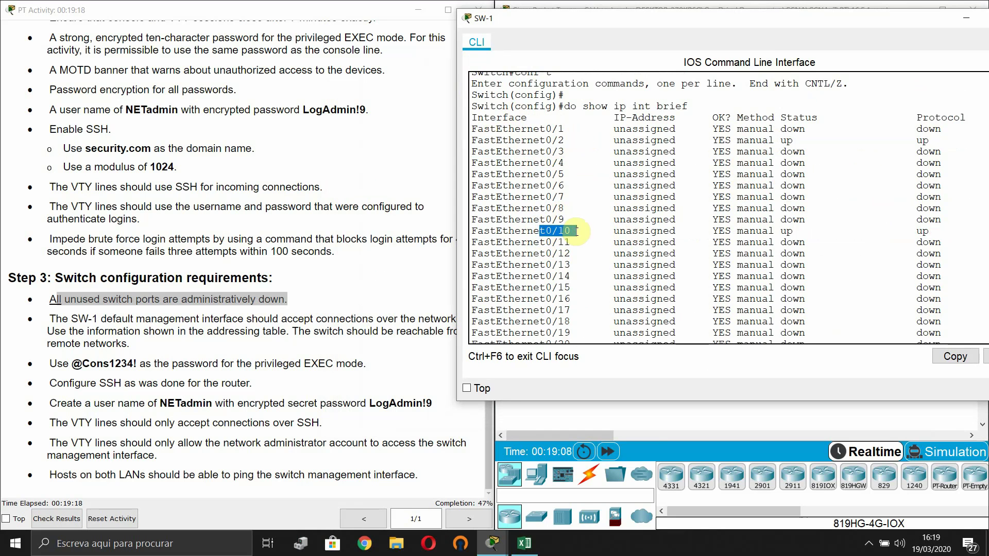
scroll(577, 231, down, 1)
click(578, 285)
scroll(582, 292, down, 1)
key(space)
drag(545, 304, 595, 303)
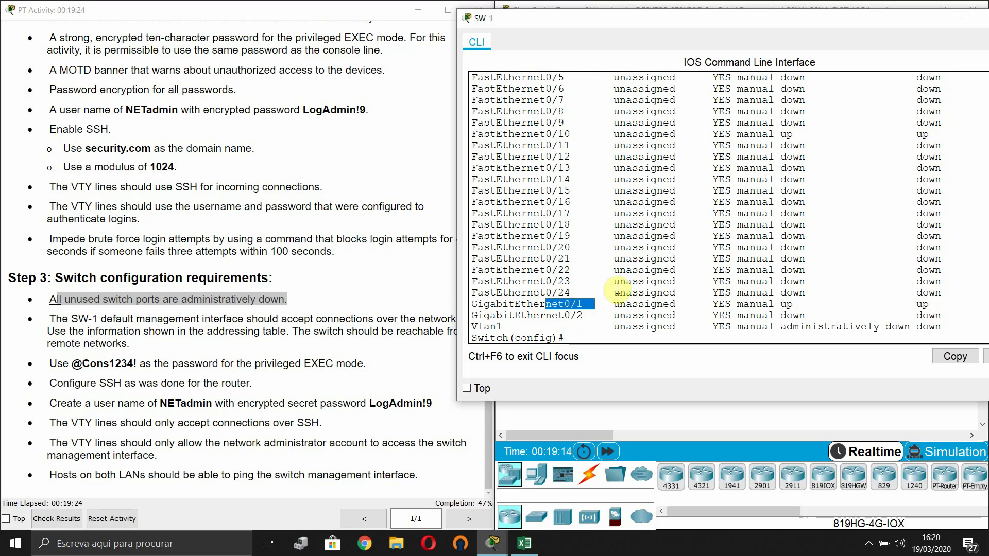
click(608, 333)
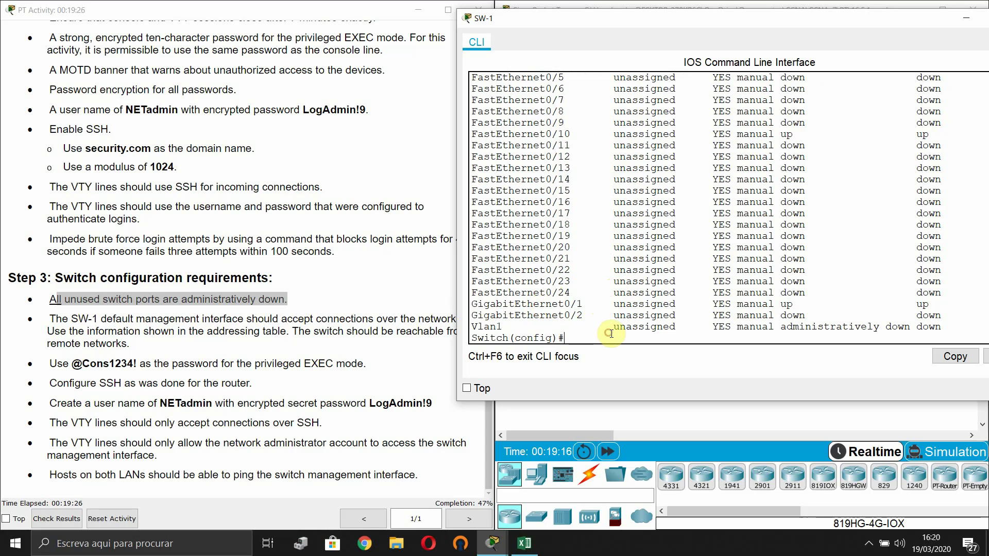
Administratively shut down SW-1 ports FastEthernet0/1 through FastEthernet0/24 as one interface range
key(Return)
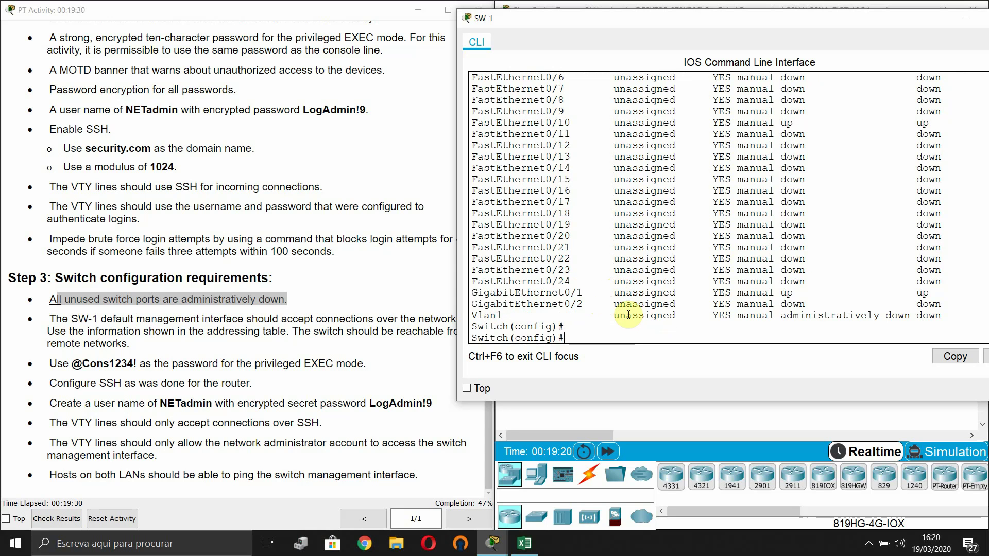
text(int)
key(Tab)
text(ra)
key(Tab)
text(fa)
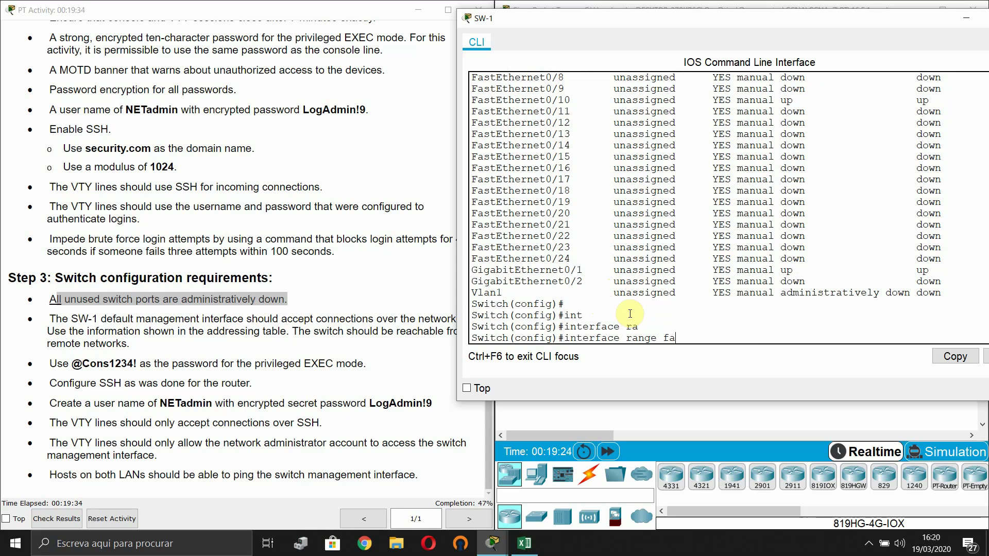
text(s)
key(Tab)
scroll(707, 254, up, 5)
text(0/)
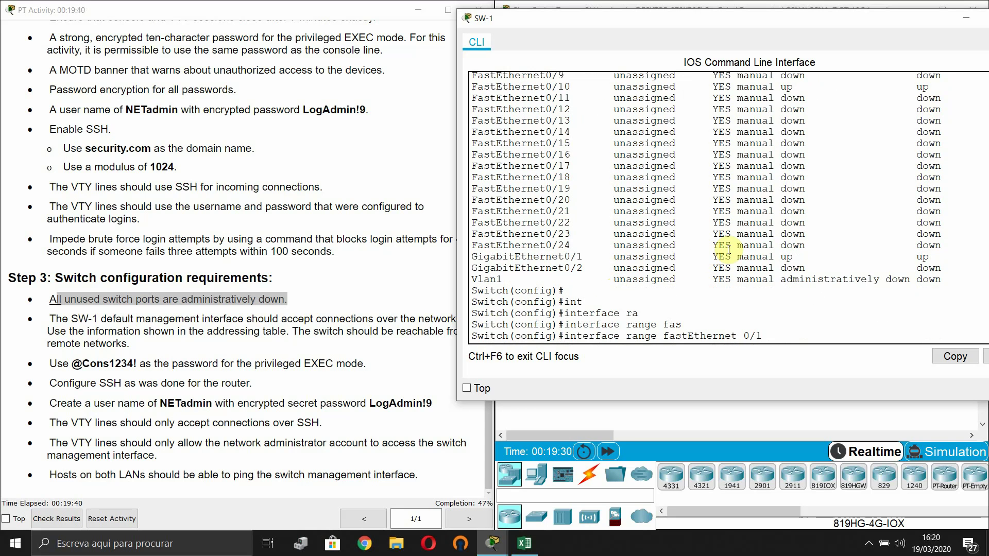
text(1 - fas)
key(Tab)
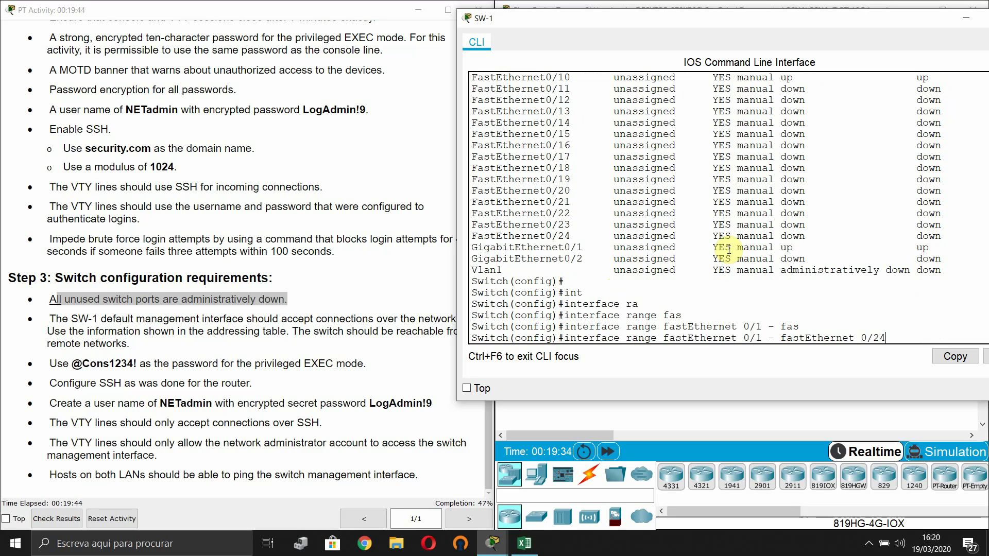
text(0/24)
key(Return)
text(shutdown)
key(Return)
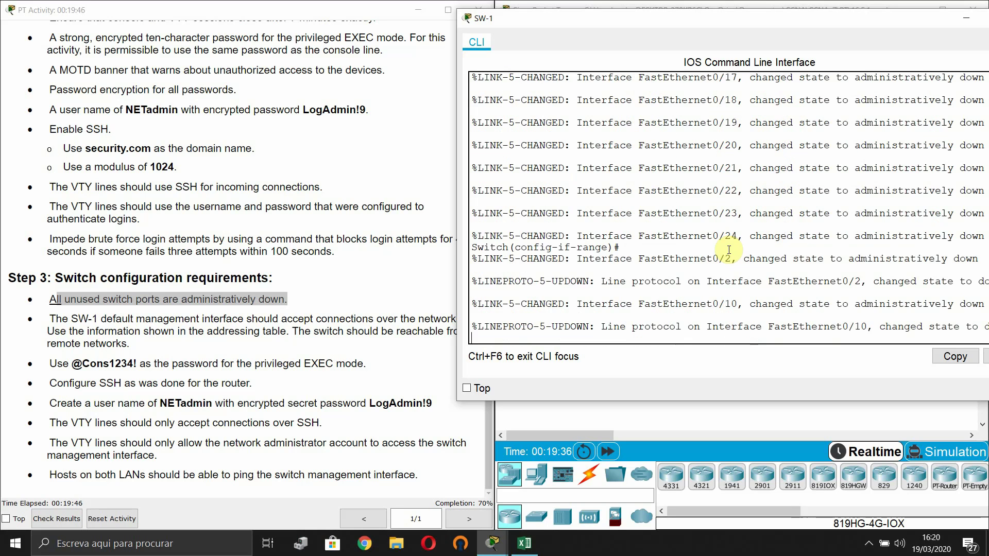
Re-enable port FastEthernet0/2 with no shutdown
text(exi)
key(Tab)
key(Return)
text(int)
key(Tab)
text(fas)
key(Tab)
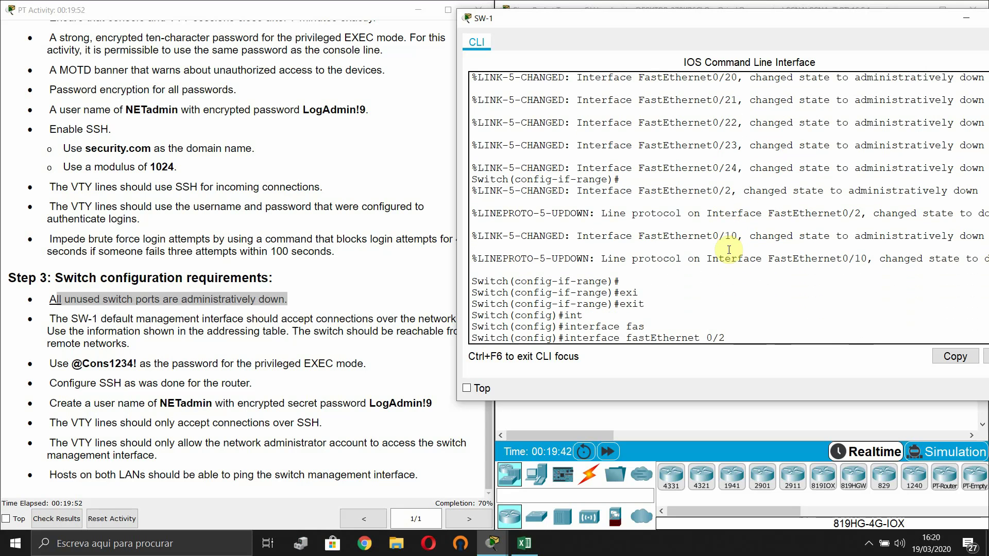
key(Return)
text(no shu)
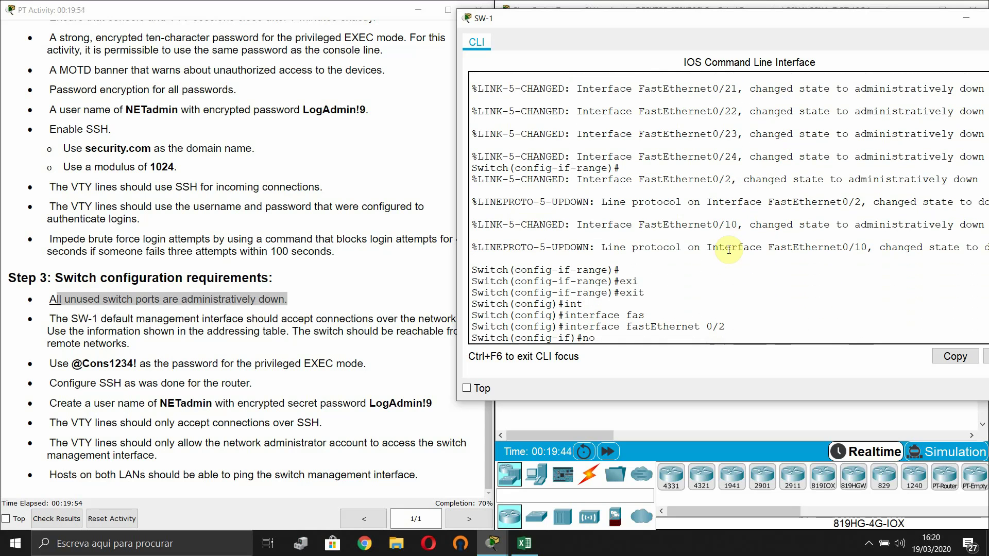
key(Tab)
key(Return)
Start configuring FastEthernet0/10 and recall the no shutdown command
key(Up)
key(BackSpace)
key(BackSpace)
key(BackSpace)
key(BackSpace)
key(BackSpace)
key(BackSpace)
key(BackSpace)
key(BackSpace)
key(BackSpace)
key(BackSpace)
key(BackSpace)
key(BackSpace)
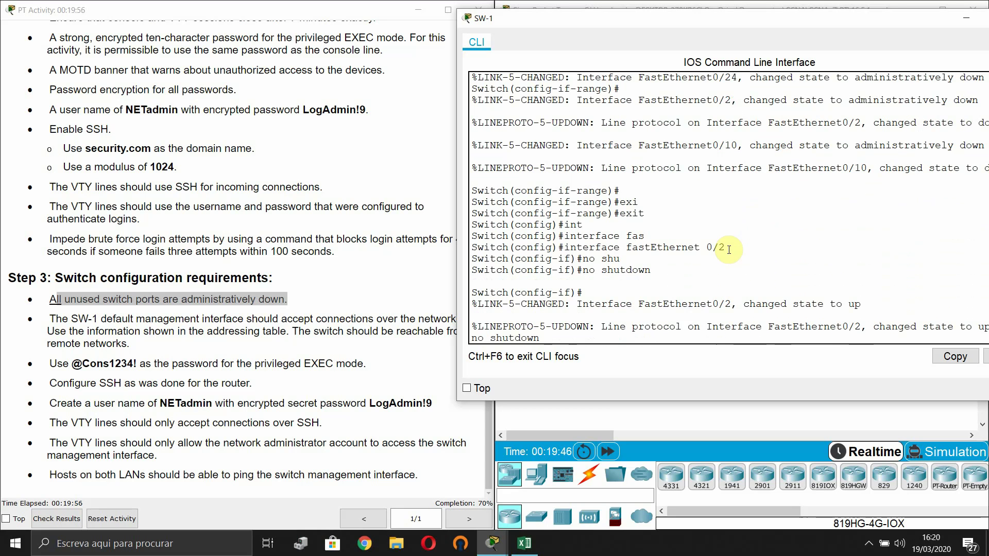
key(Return)
key(Up)
key(Up)
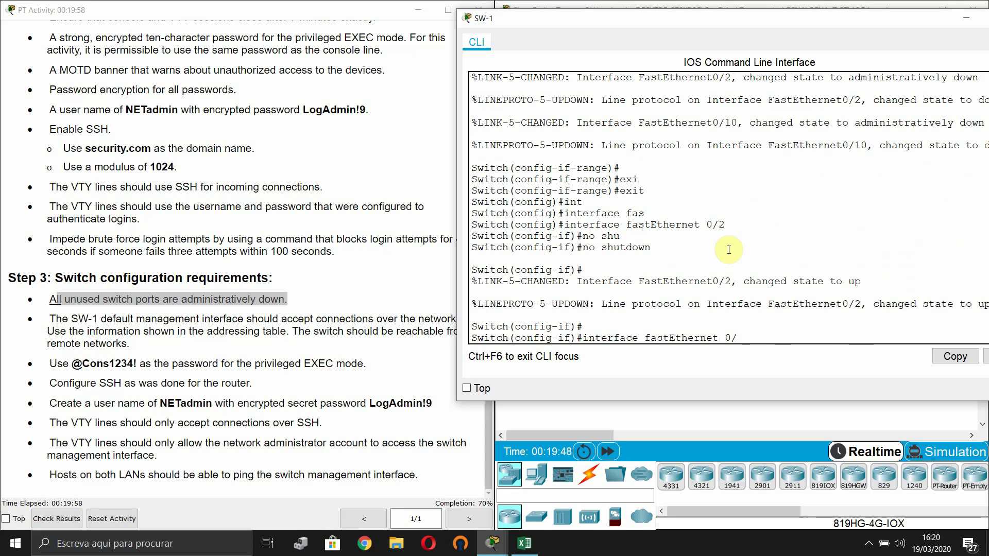
key(Return)
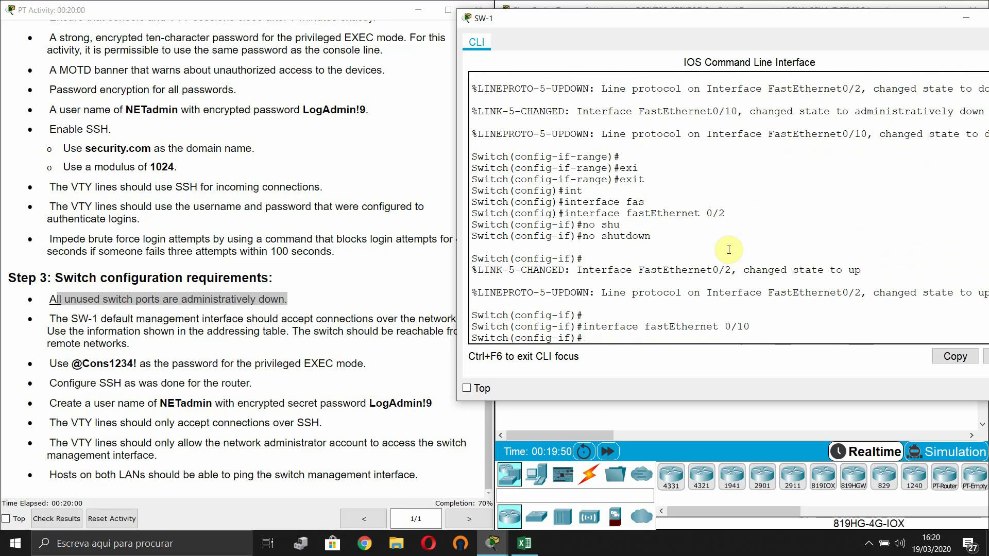
key(Up)
key(Up)
Re-enable FastEthernet0/10 and check GigabitEthernet0/2's down status in the output
key(Return)
key(Return)
key(Return)
scroll(729, 249, up, 15)
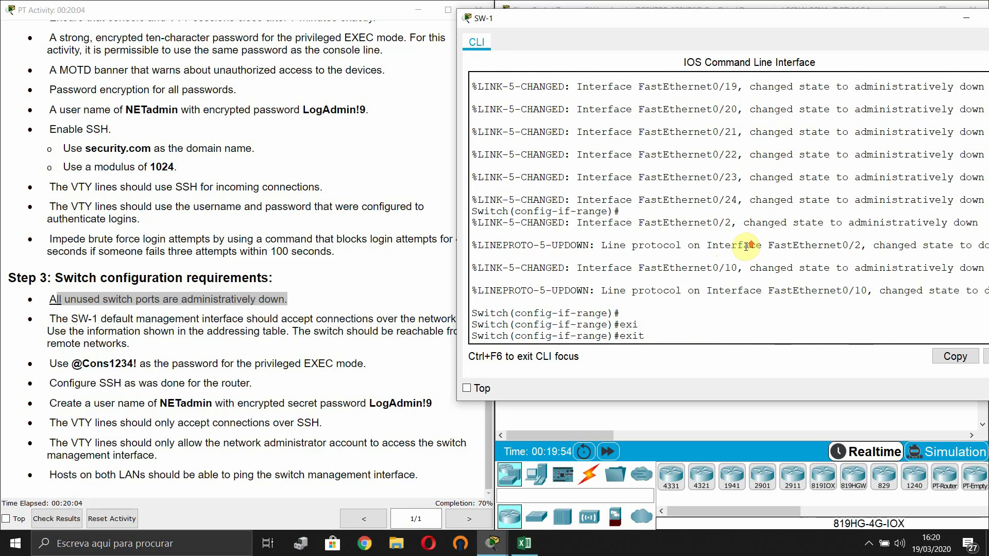
scroll(739, 251, up, 8)
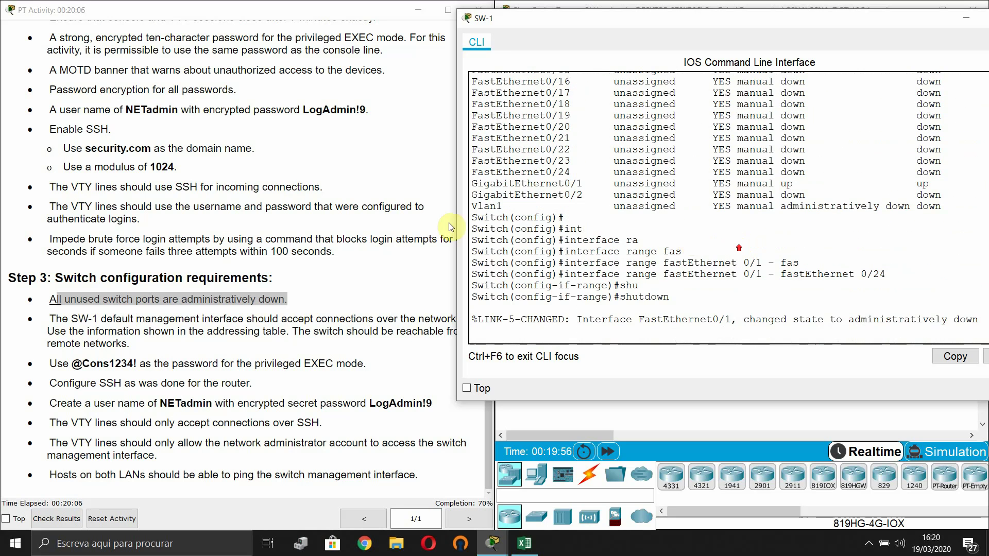
drag(531, 195, 812, 195)
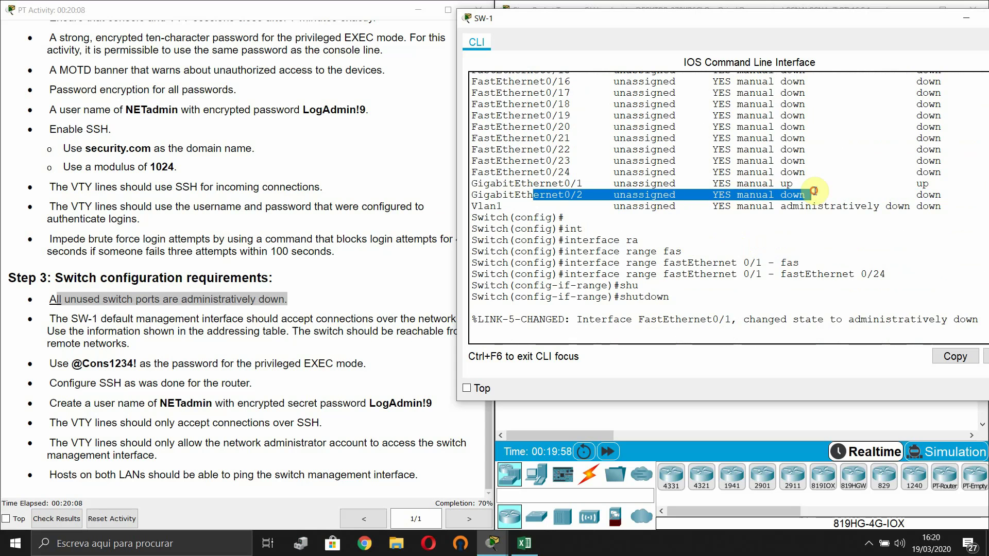
click(542, 204)
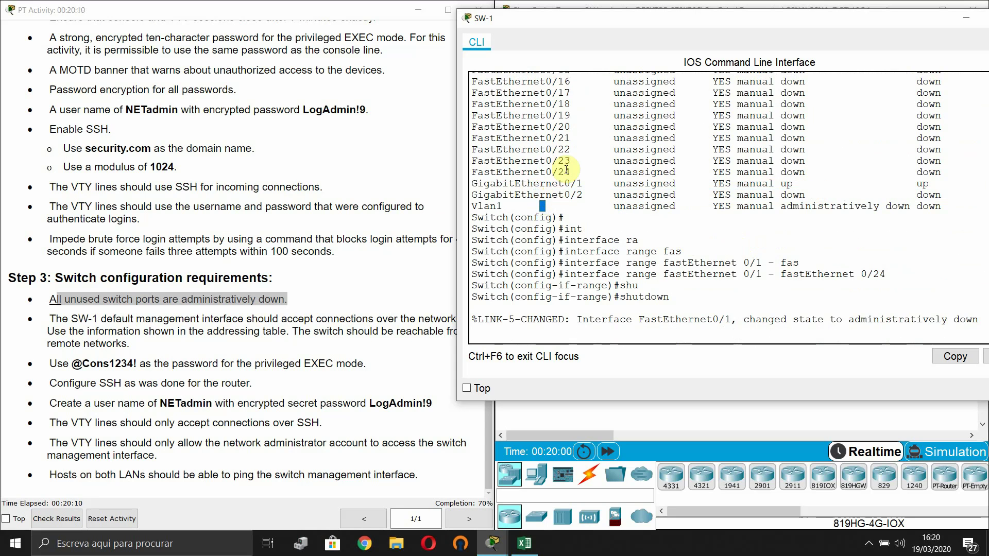
scroll(602, 282, down, 10)
scroll(601, 281, down, 10)
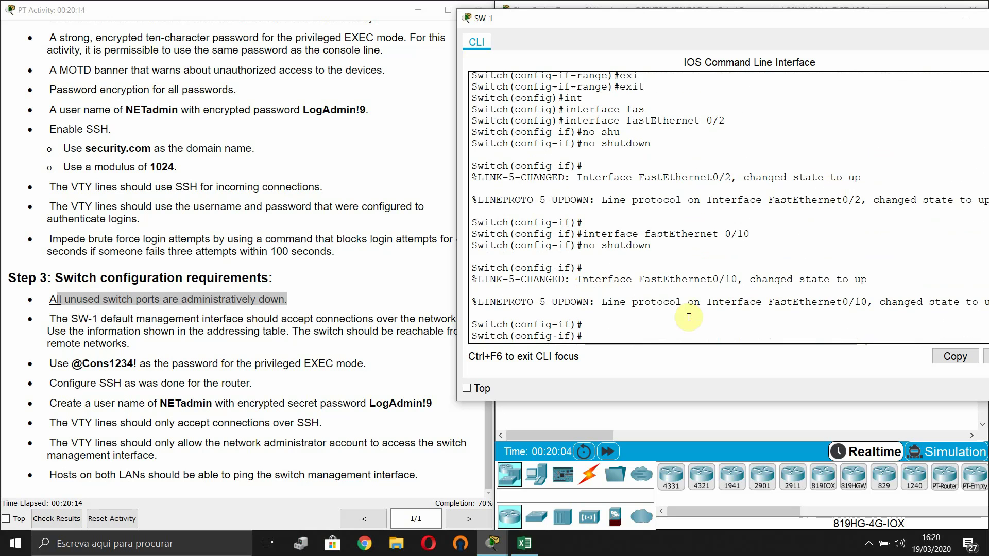
Leave the FastEthernet0/10 interface configuration
key(Return)
key(Return)
text(no shutdown)
key(Up)
key(Up)
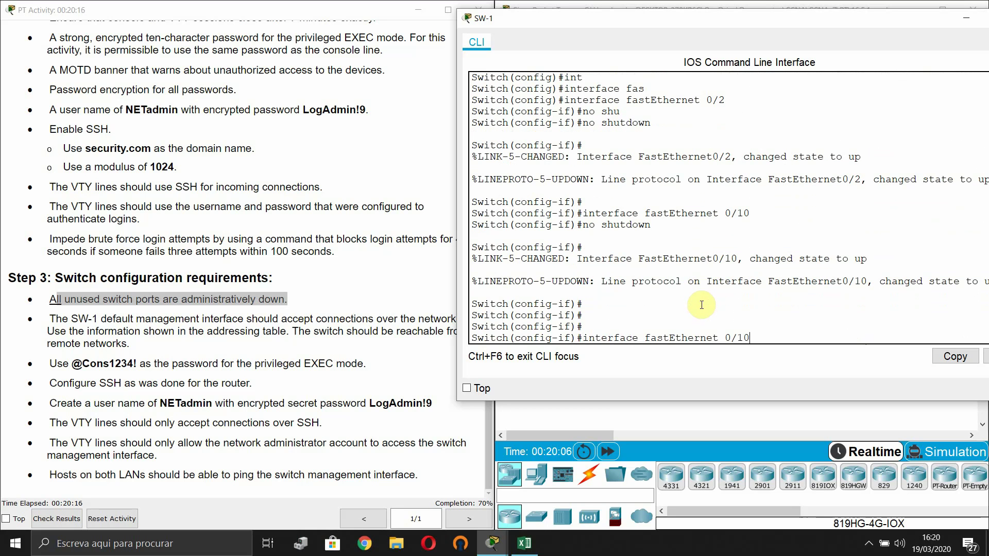
key(Down)
key(Down)
text(exi)
key(Tab)
key(Return)
Enable GigabitEthernet0/2 with no shutdown
text(int)
key(Tab)
text(gi)
key(Tab)
text(0/2)
key(Return)
text(no shu)
key(Tab)
key(Return)
key(Return)
key(Return)
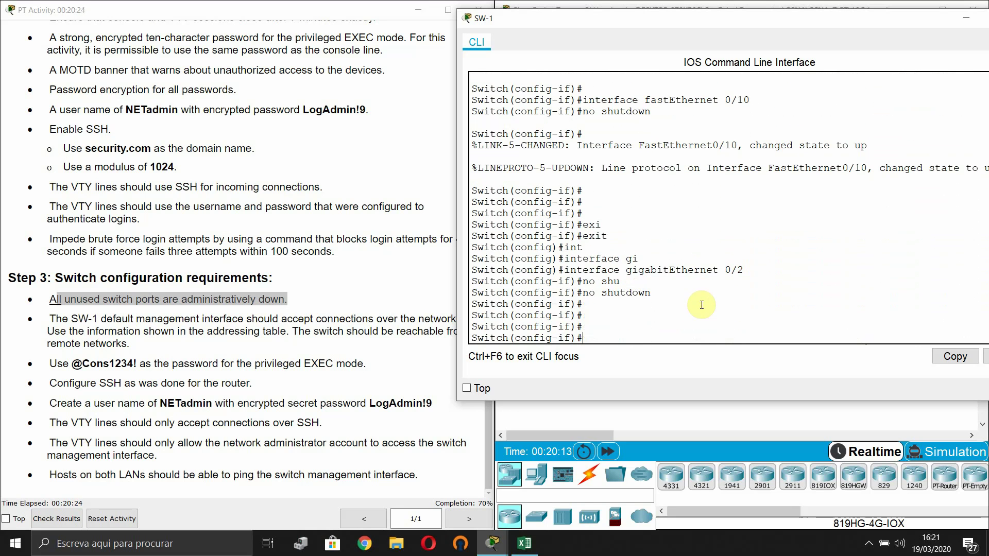
Return to global configuration and verify port states with do show ip int brief
text(exi)
key(Tab)
key(Return)
key(Return)
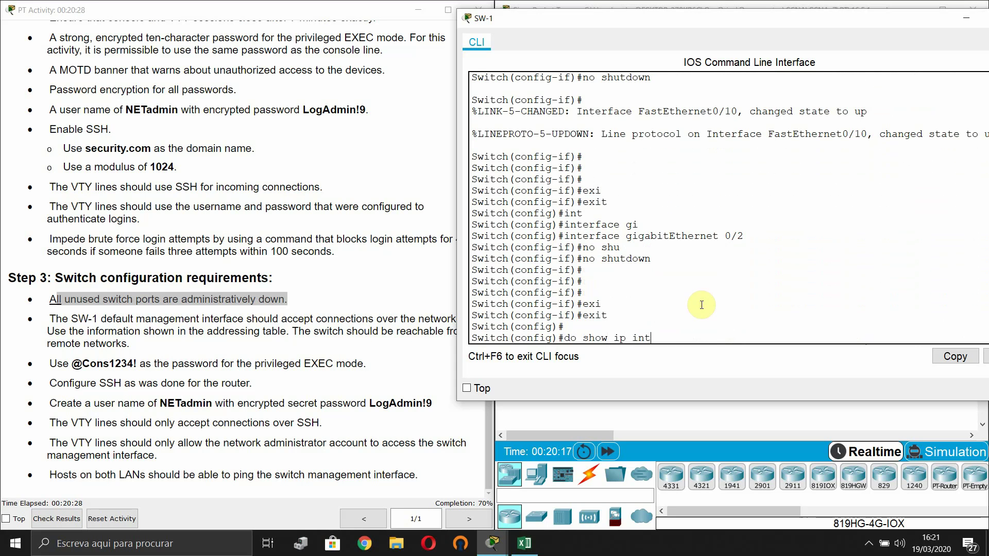
key(Return)
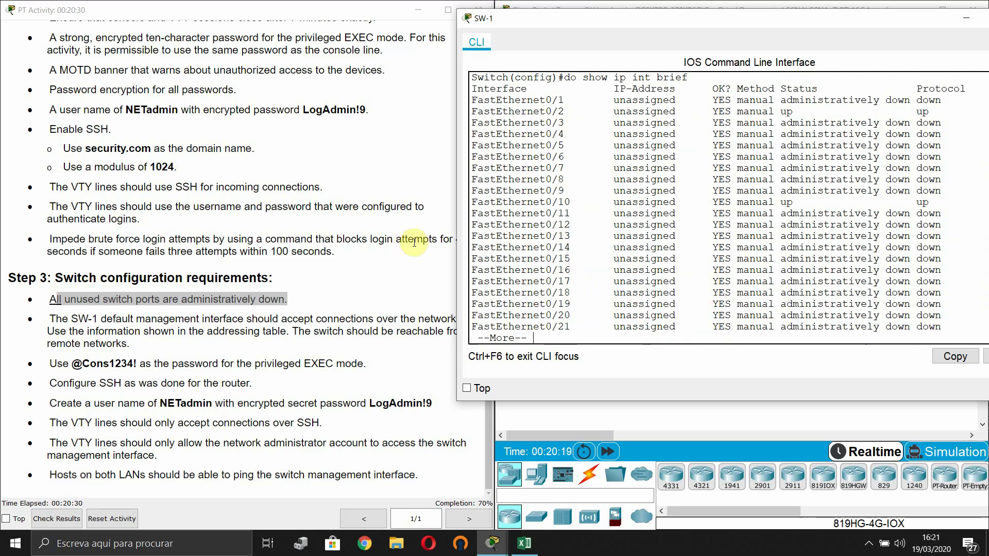
drag(458, 234, 370, 235)
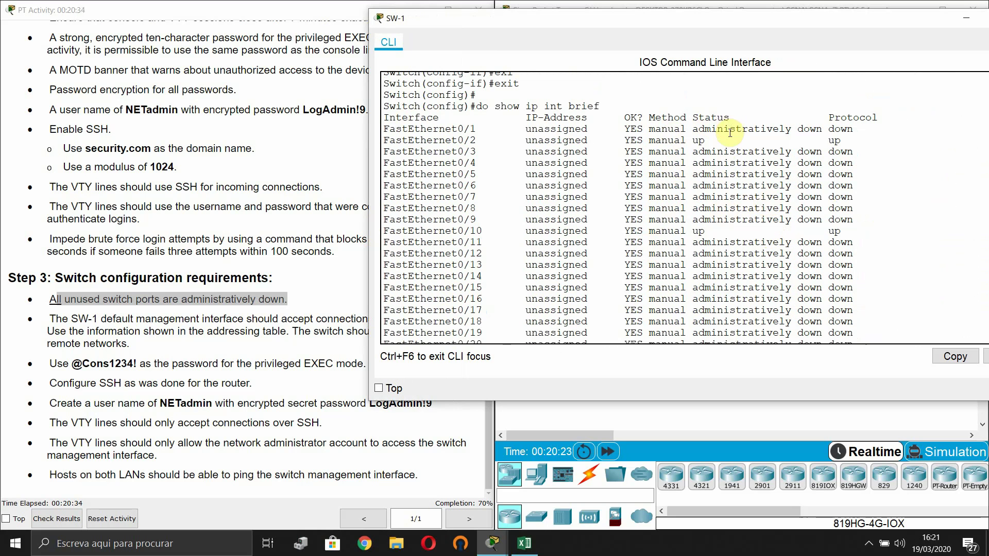
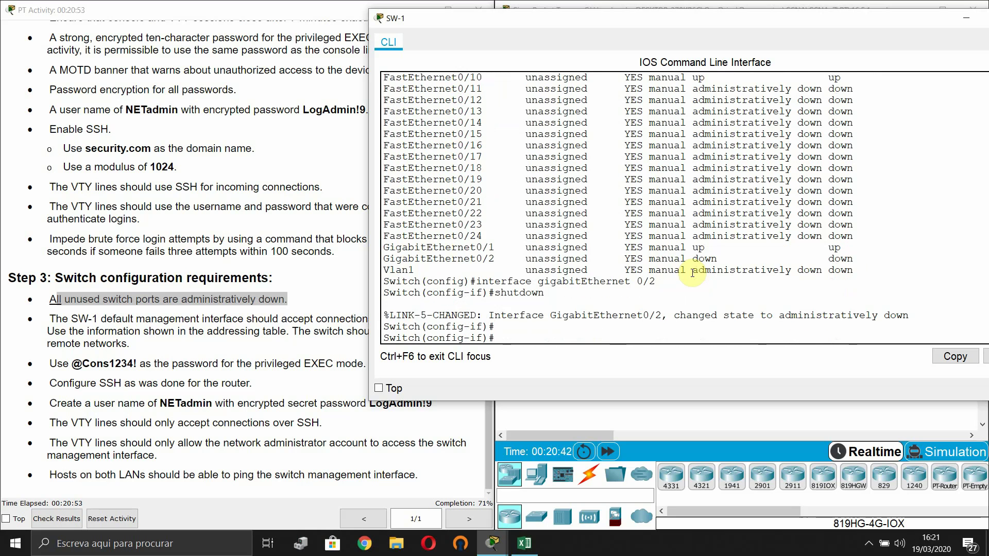
Rerun 'do show ip int brief' to confirm only Fa0/10 and Gi0/1 are up
text(interface gigabitEthernet 0/2)
key(Up)
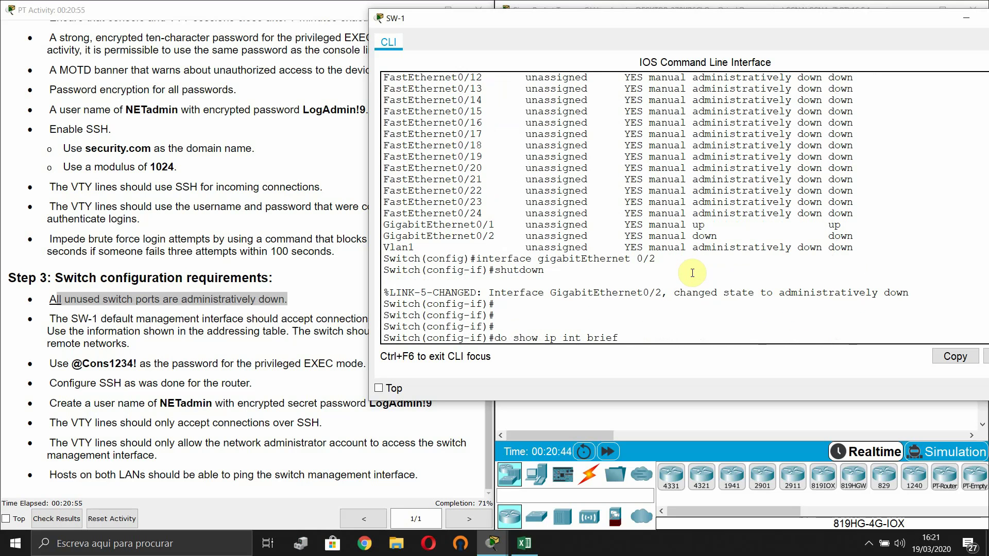
key(Return)
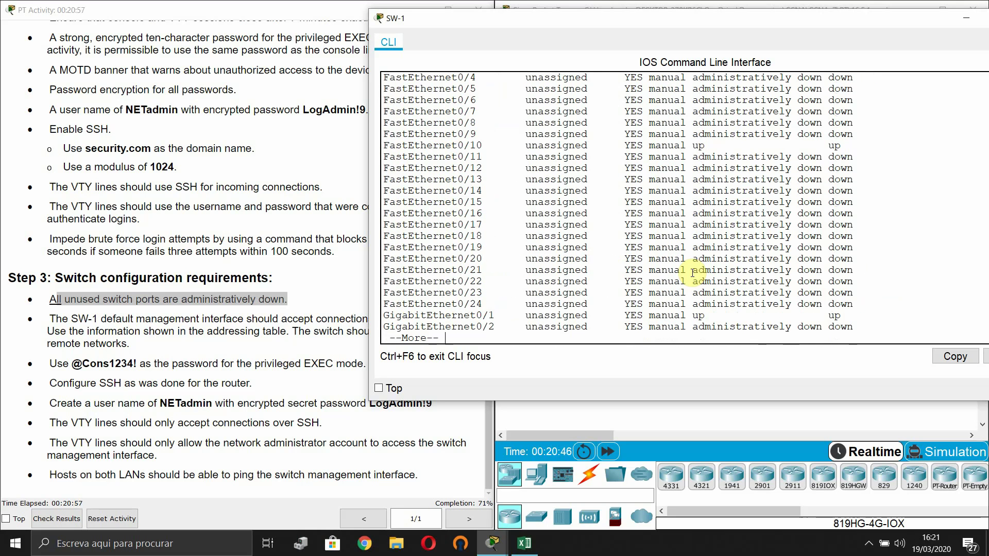
key(Return)
key(Return)
key(Return)
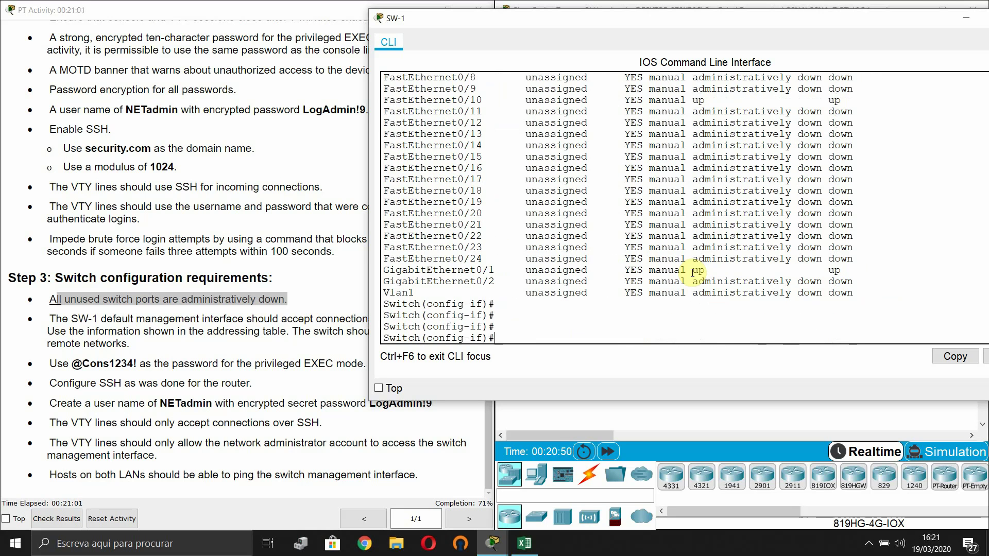
Exit interface configuration mode back to global configuration
text(exi)
key(Tab)
key(Return)
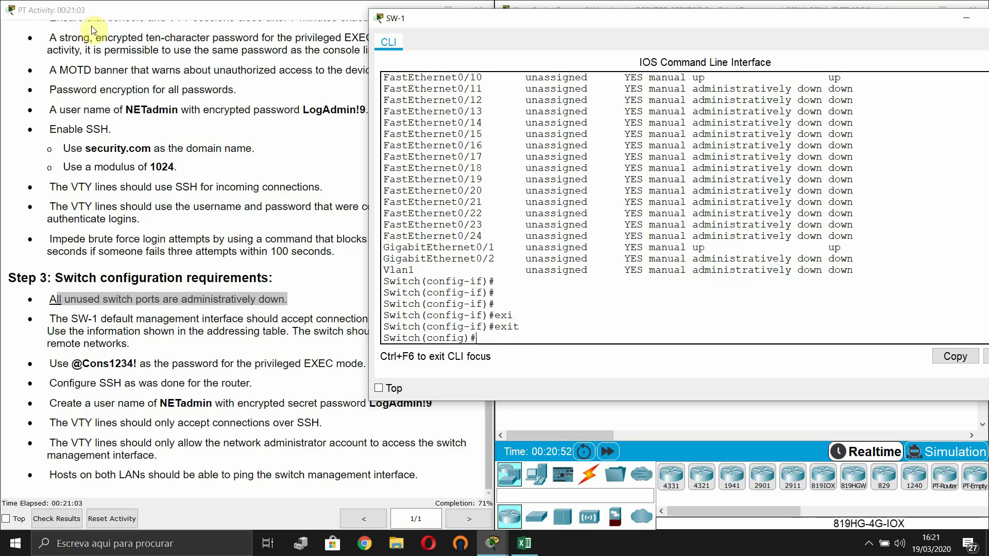
drag(520, 20, 618, 30)
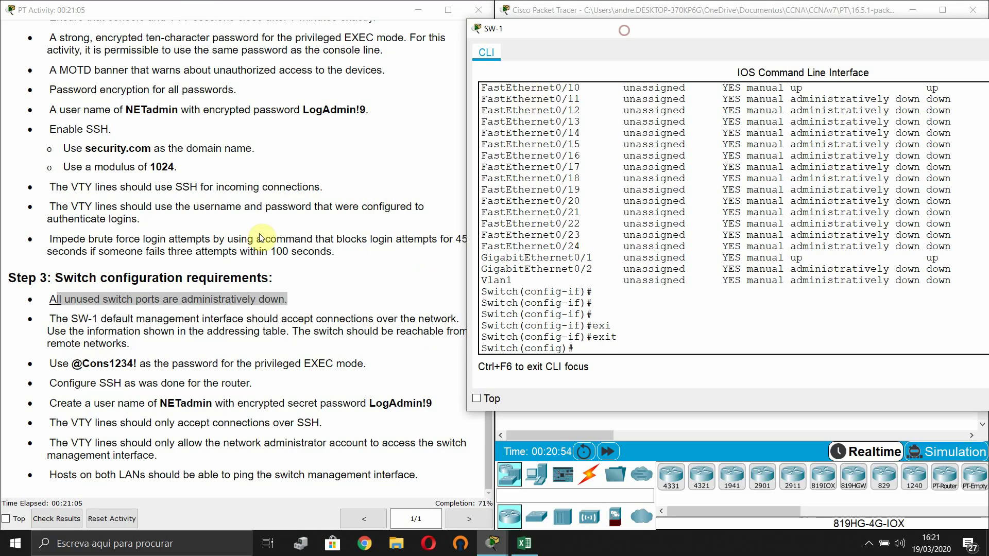
Highlight the SW-1 management interface requirement in the activity instructions
click(210, 249)
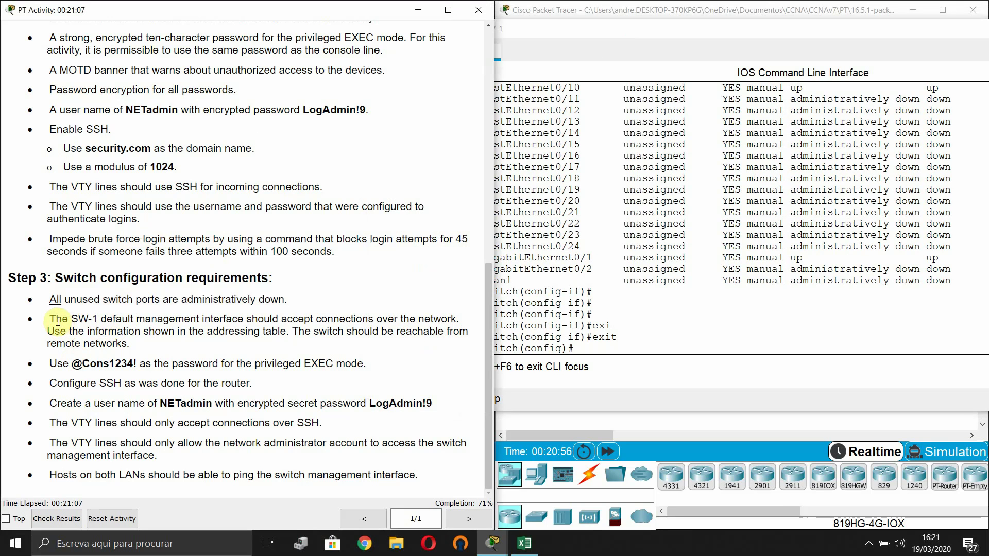
click(52, 318)
drag(51, 317, 83, 319)
click(84, 320)
Bring the SW-1 console back into focus and scroll its output up
click(575, 340)
click(629, 335)
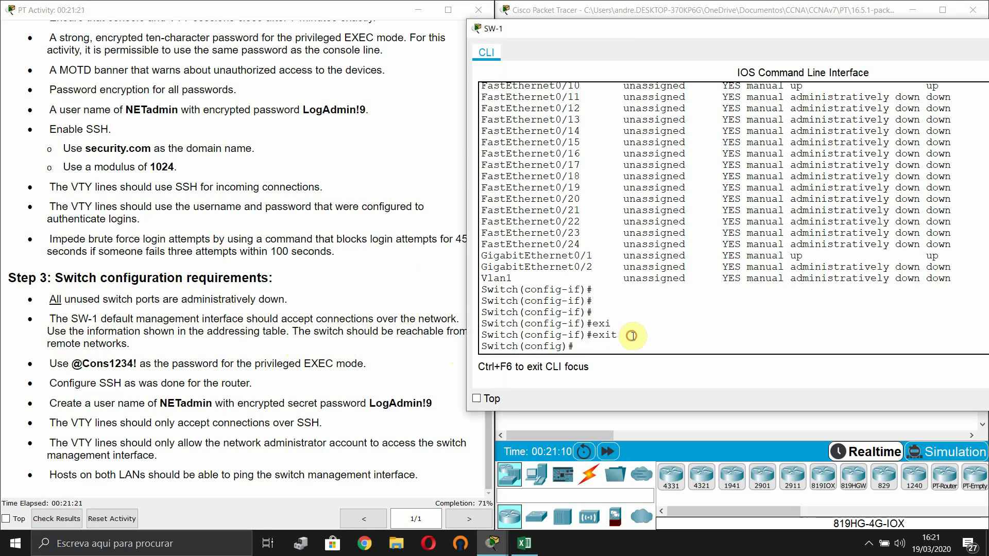
scroll(260, 305, up, 8)
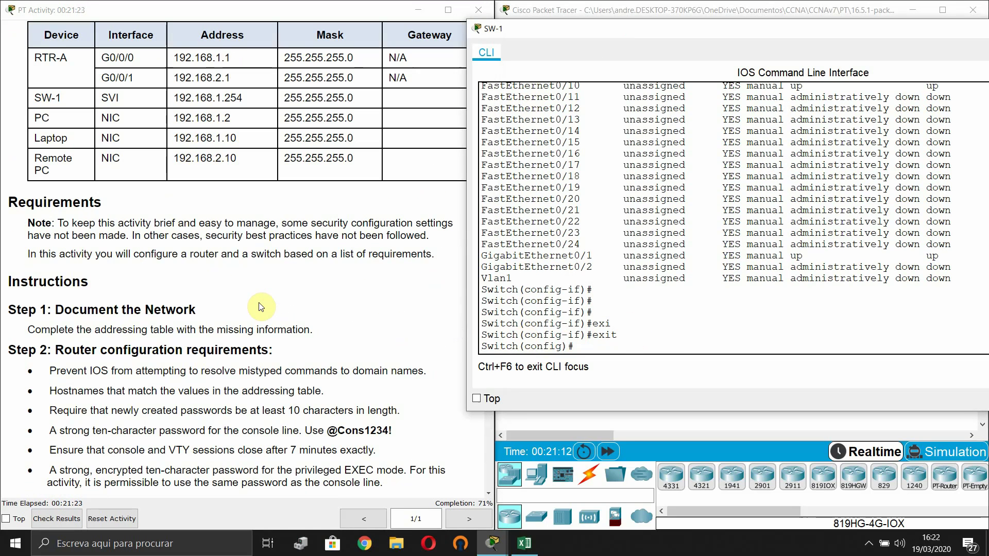
scroll(304, 301, up, 1)
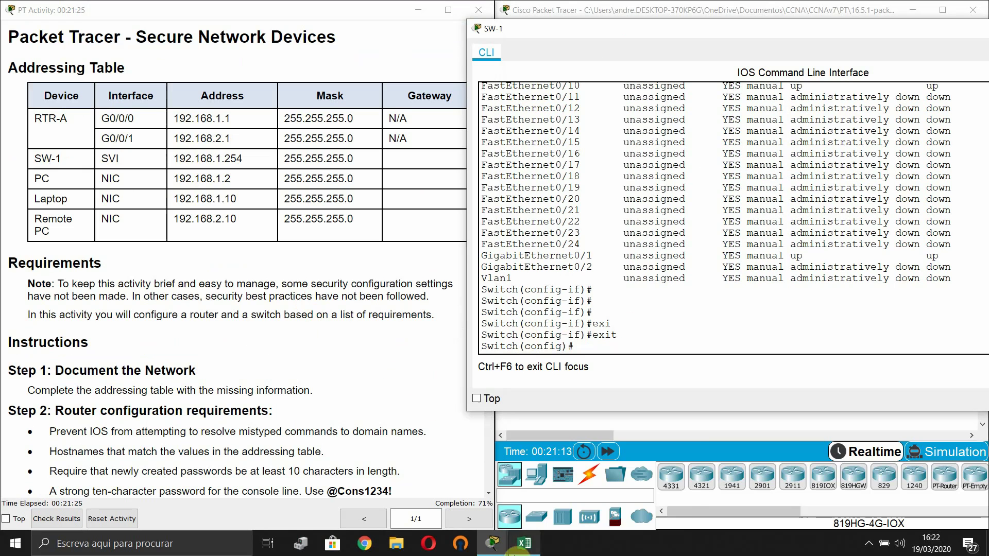
Enter interface VLAN 1 and assign it 192.168.1.254 255.255.255.0
click(524, 543)
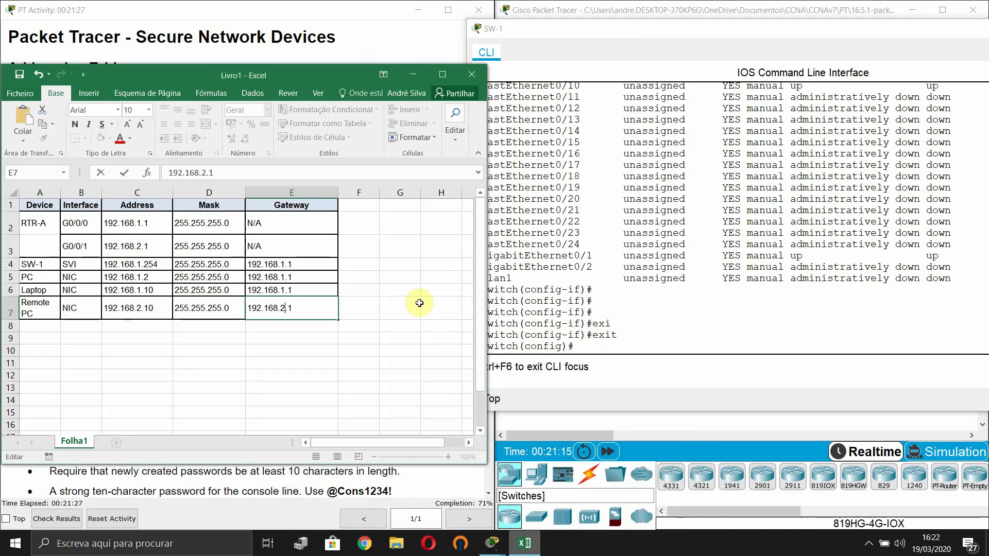
click(602, 323)
key(Return)
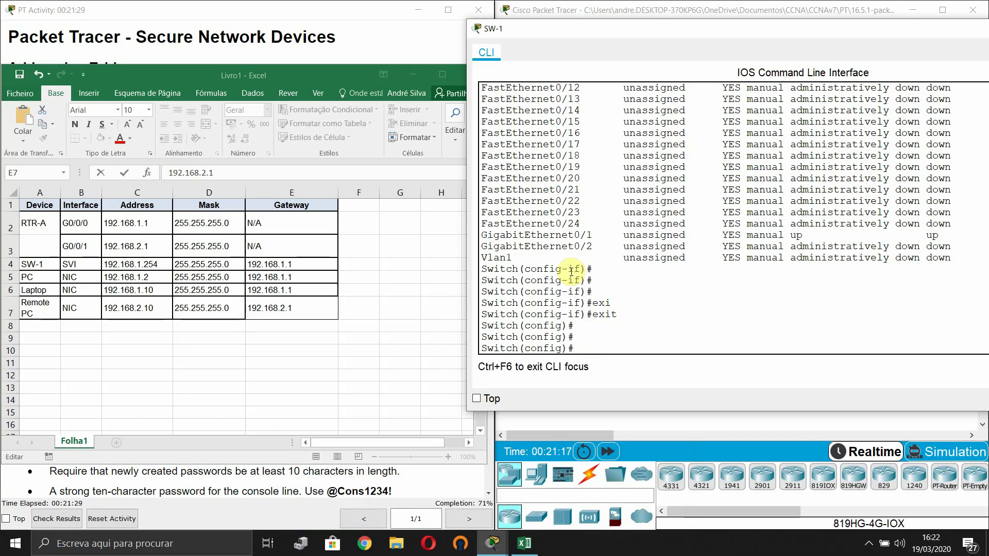
text(int)
key(Tab)
text(v)
key(Tab)
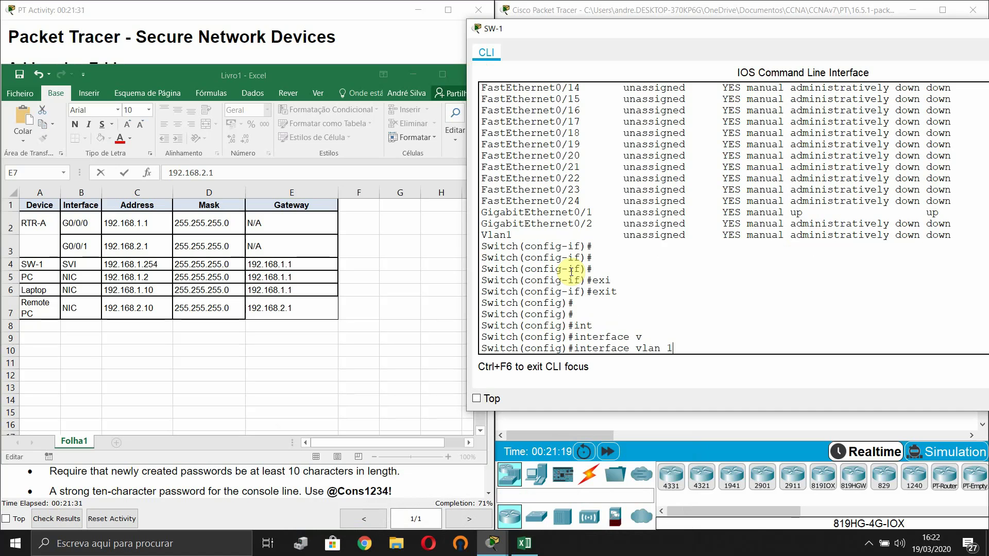
text(1)
key(Return)
text(ip add)
key(Tab)
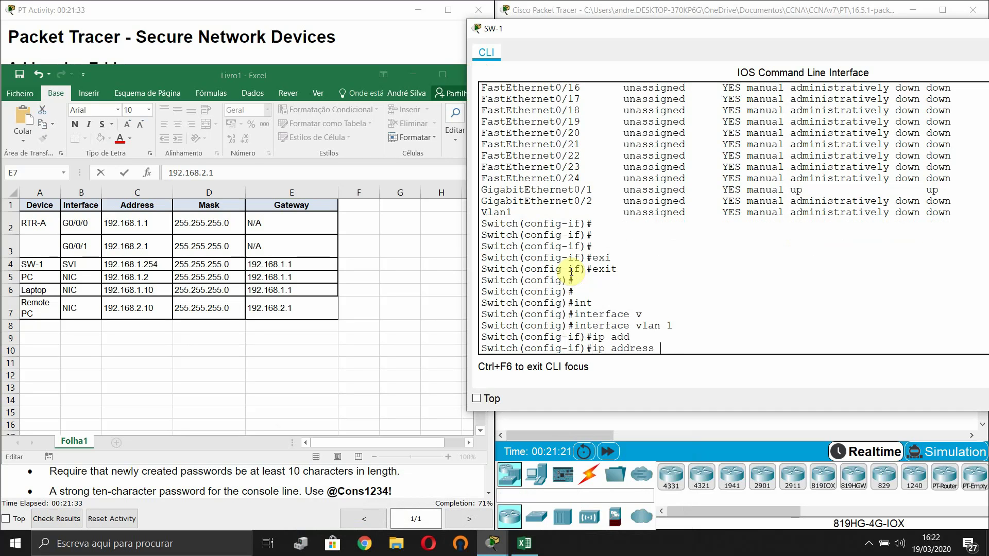
text(192.168.1.254 255.255.255.0)
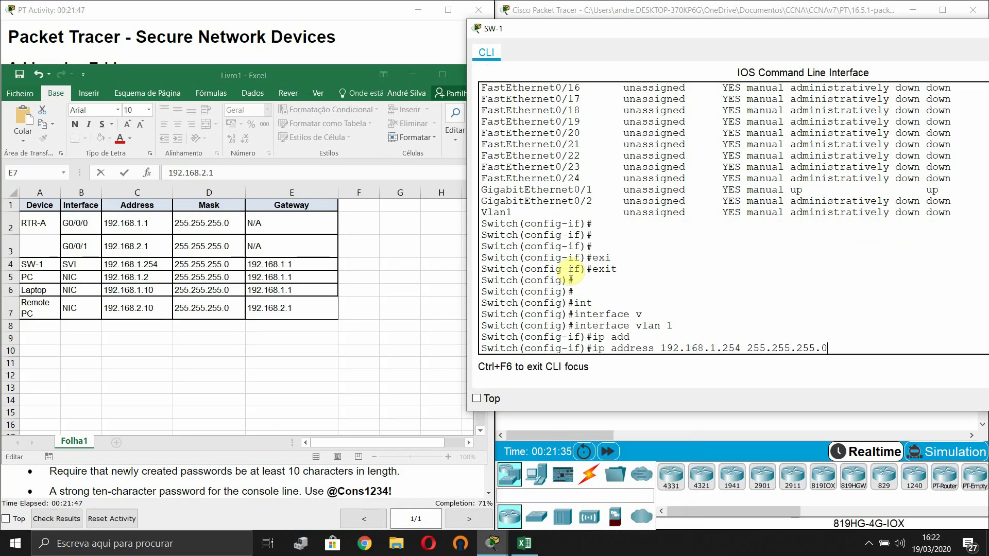
key(Return)
Enable the VLAN 1 interface with no shutdown and exit it
text(no shu)
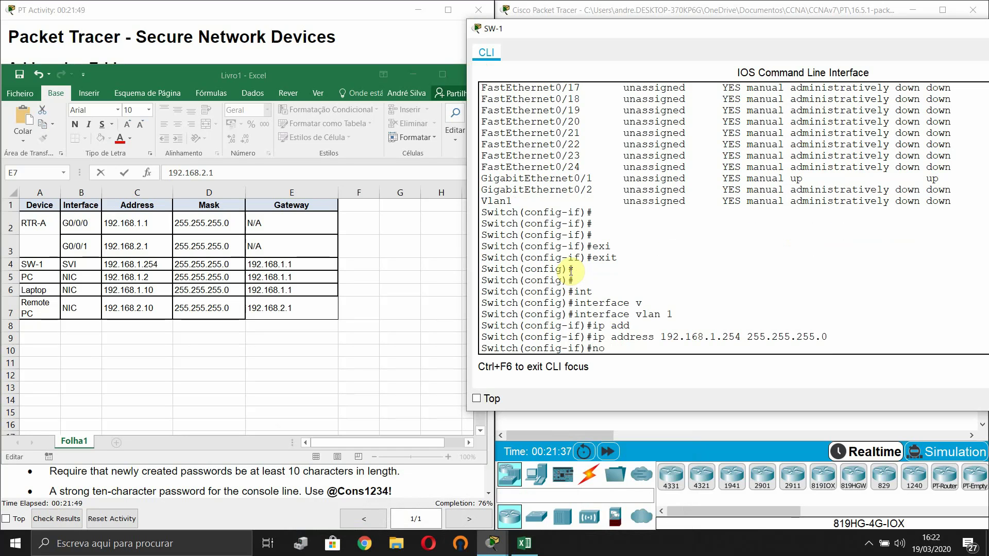
key(Tab)
key(Return)
key(Return)
key(Return)
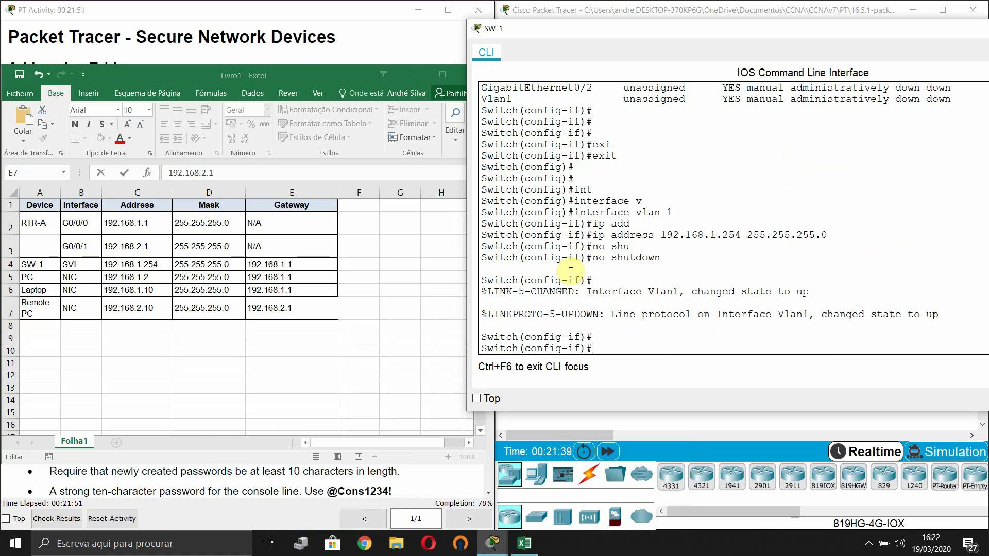
text(exi)
key(Tab)
key(Return)
key(Return)
key(Return)
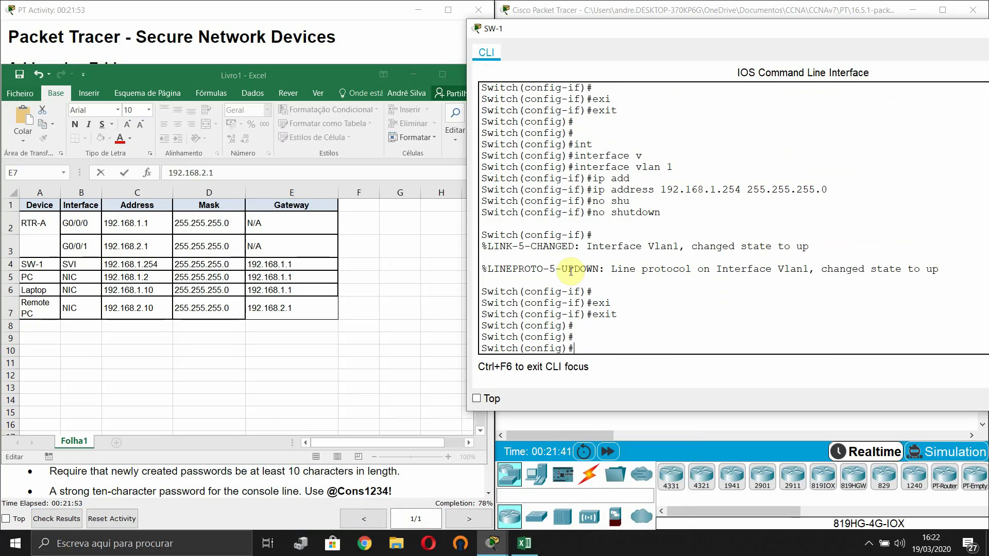
Set the switch default gateway to 192.168.1.1
text(ip deg)
key(Tab)
key(BackSpace)
text(fau)
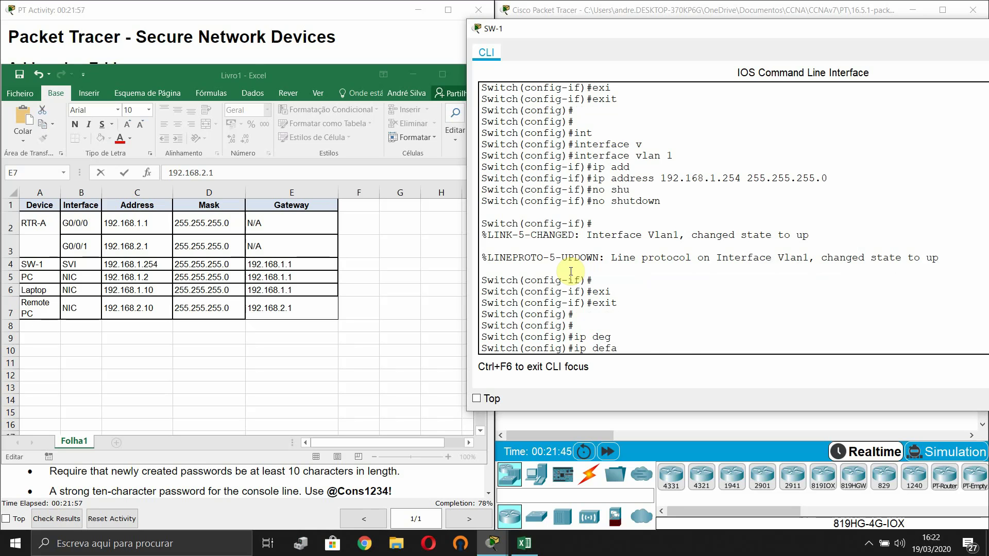
key(Tab)
text(192)
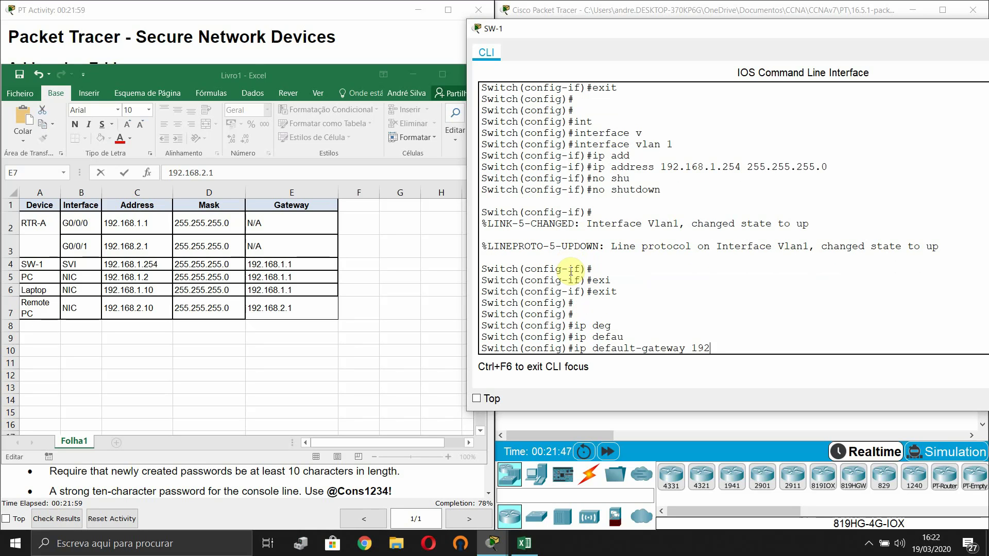
text(.168.1.1)
key(Return)
key(Return)
key(Return)
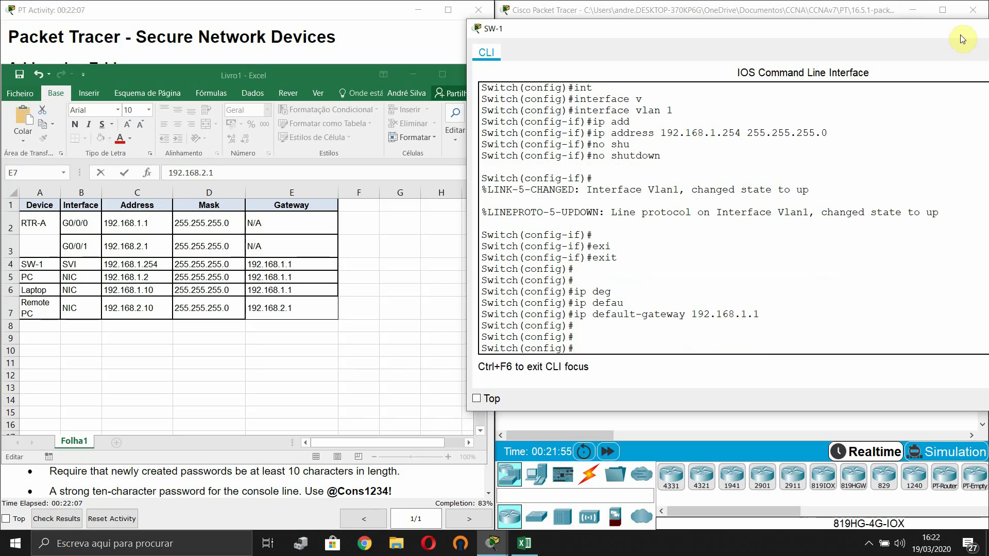
Close the SW-1 console window
drag(963, 29, 661, 30)
click(745, 51)
click(727, 256)
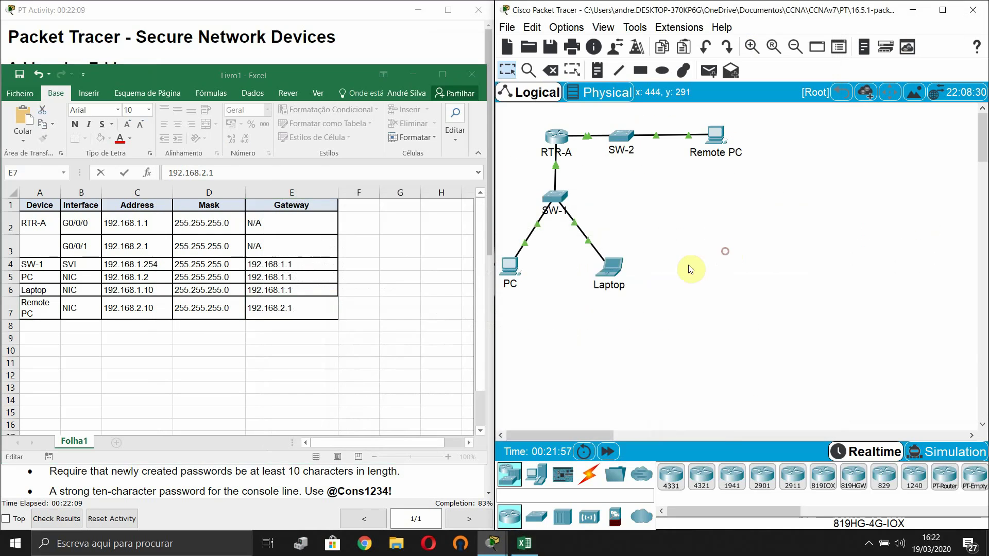
Scroll the instructions to Step 3 and copy the required enable password
click(325, 489)
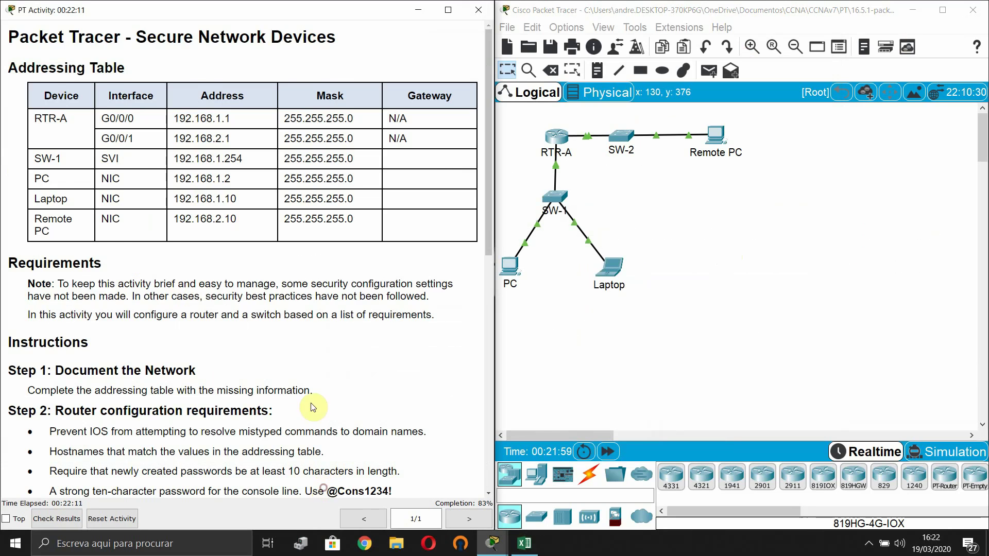
scroll(309, 404, down, 10)
scroll(263, 348, down, 1)
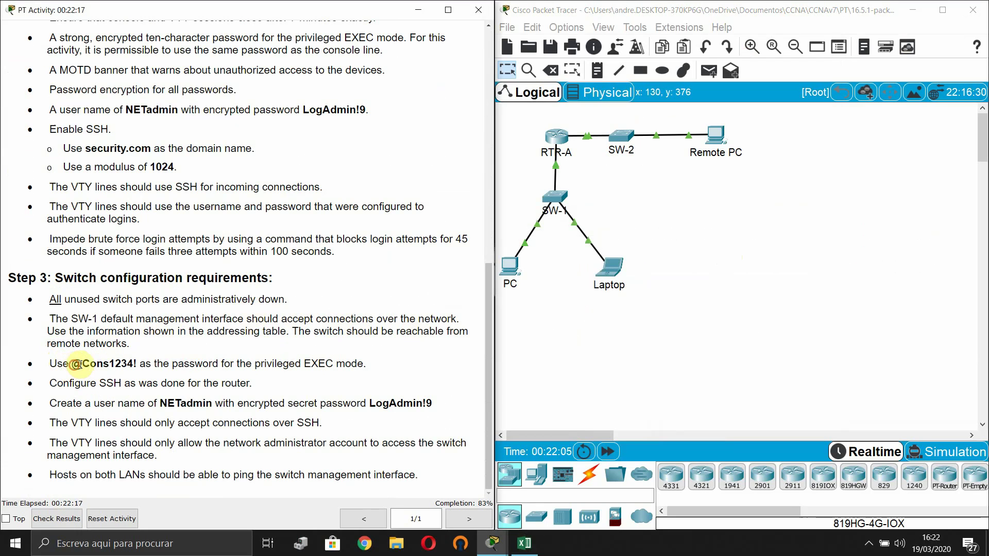
drag(72, 364, 140, 364)
key(ctrl+c)
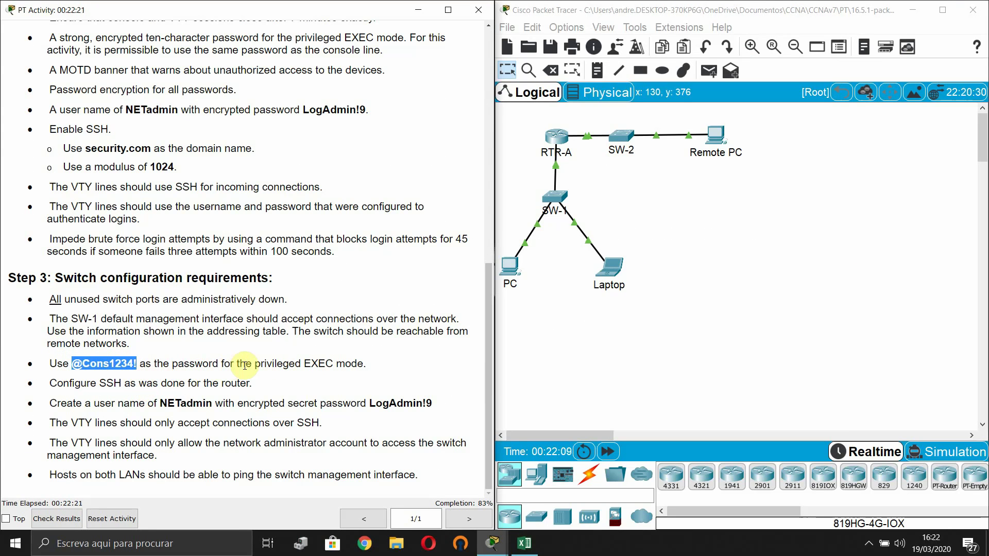
Reopen the SW-1 console and get a fresh command line
click(554, 194)
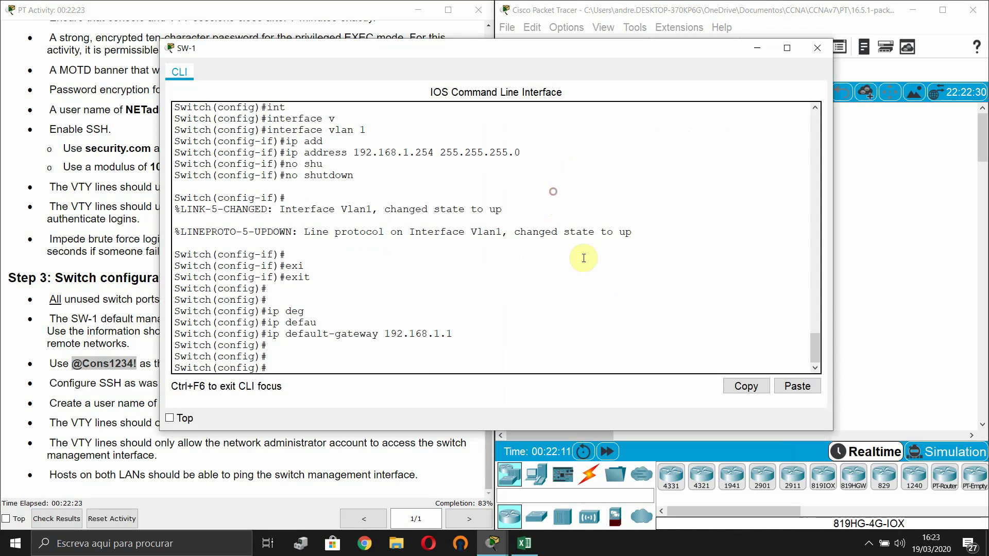
drag(458, 55, 795, 78)
text(en)
key(Return)
Set the enable secret to the pasted privileged EXEC password
text(en)
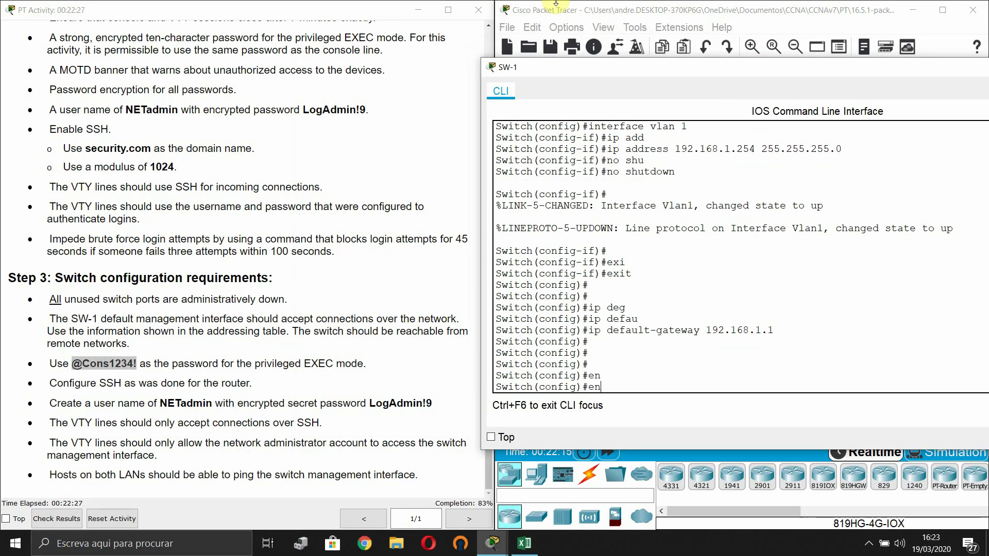
text(able secre)
key(Tab)
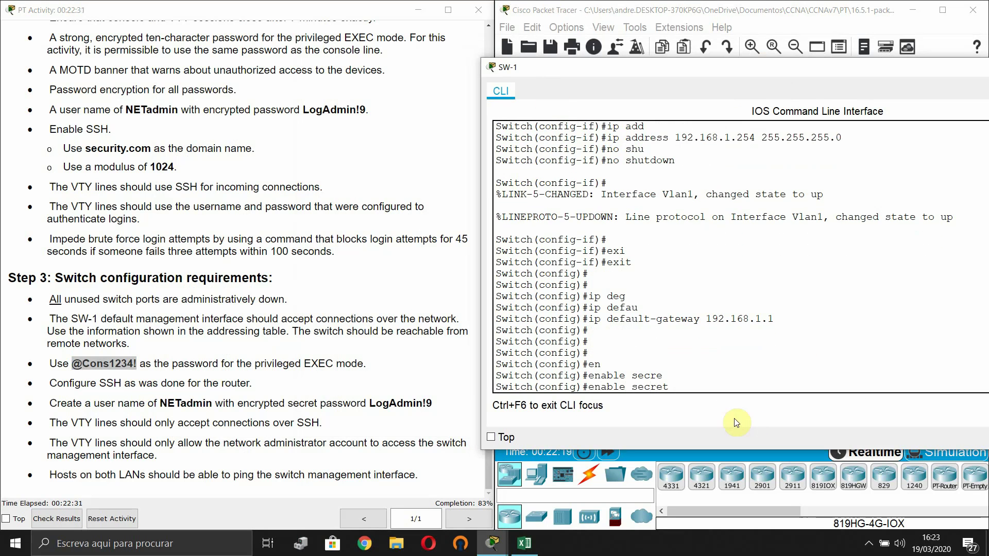
right_click(732, 387)
click(763, 407)
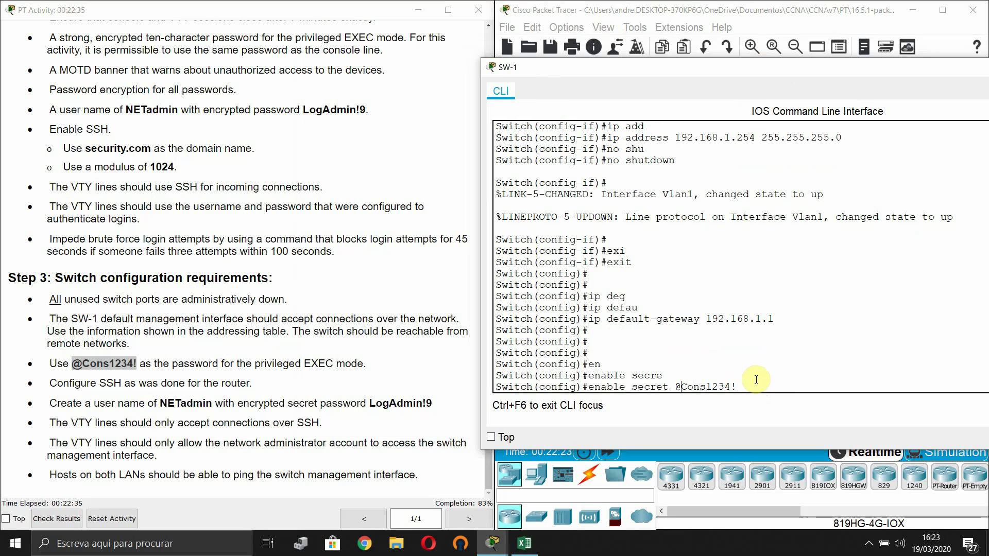
key(Return)
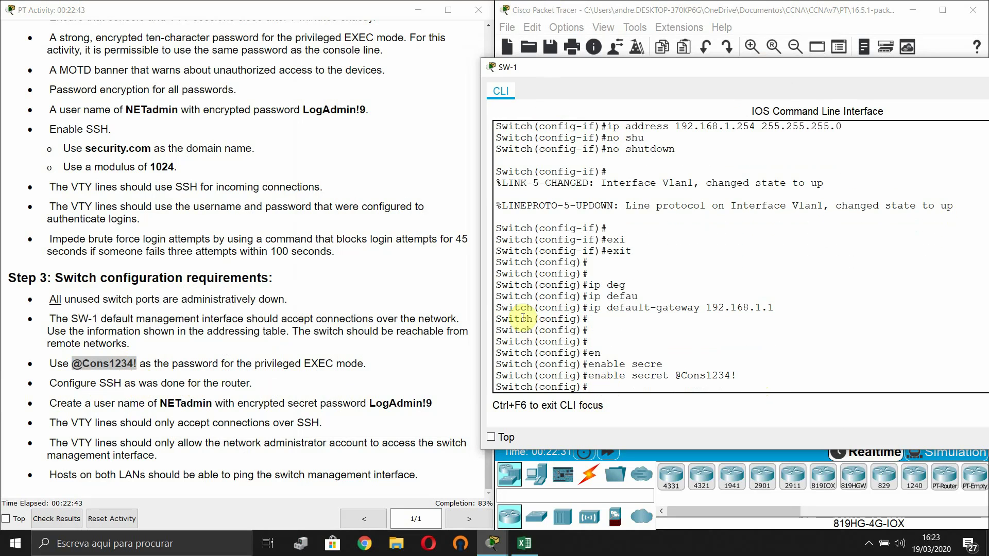
key(Return)
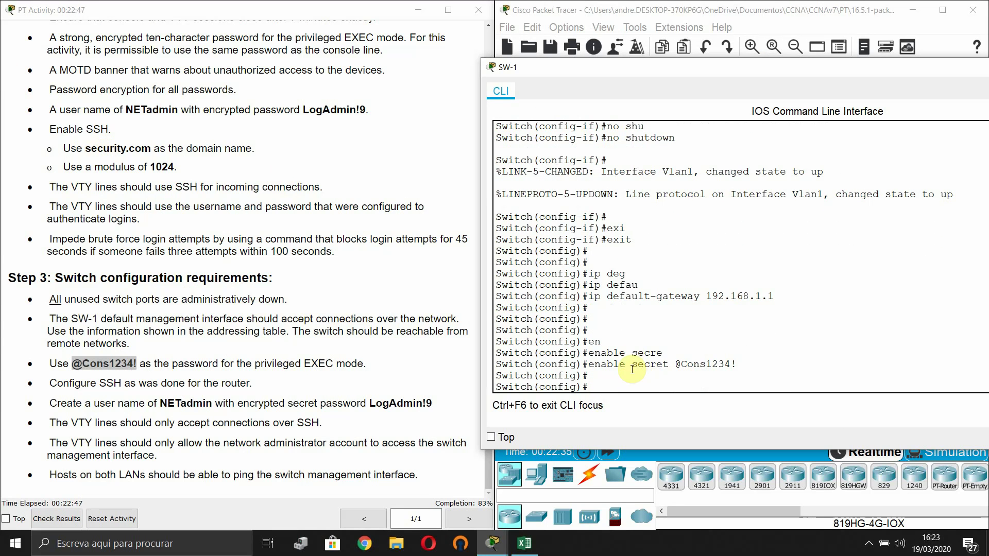
key(Return)
text(ip do)
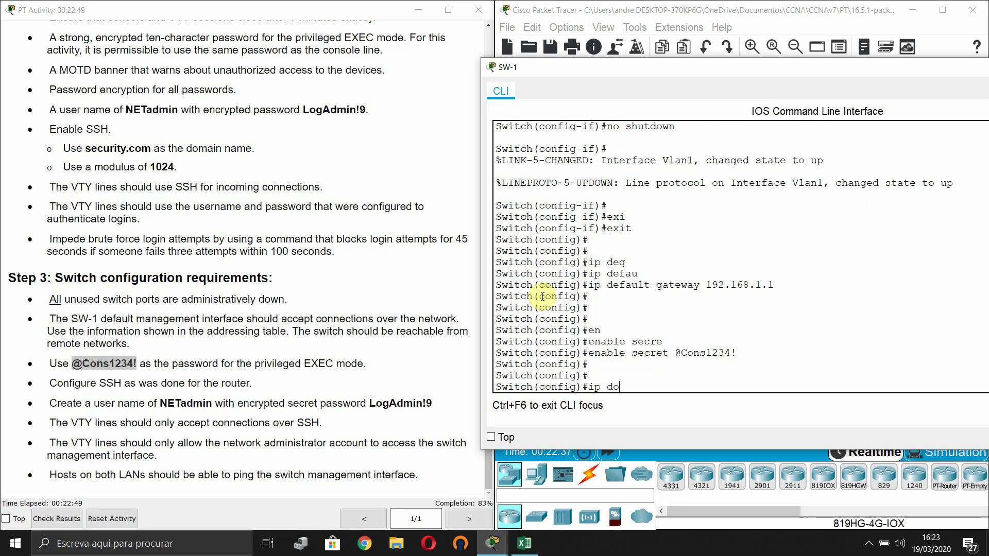
text(main-na)
Set the domain name to security.com and attempt RSA key generation
key(Tab)
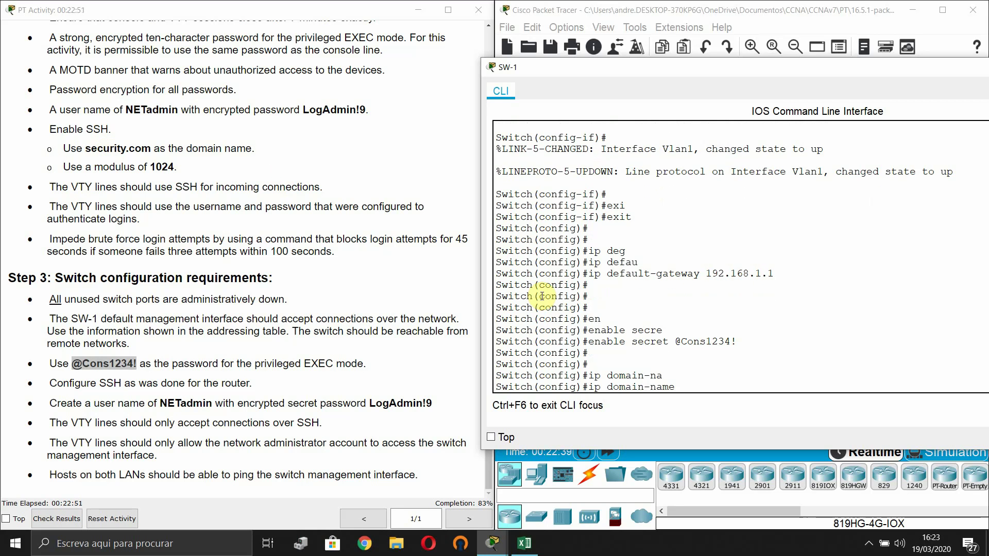
text(security.com)
key(Return)
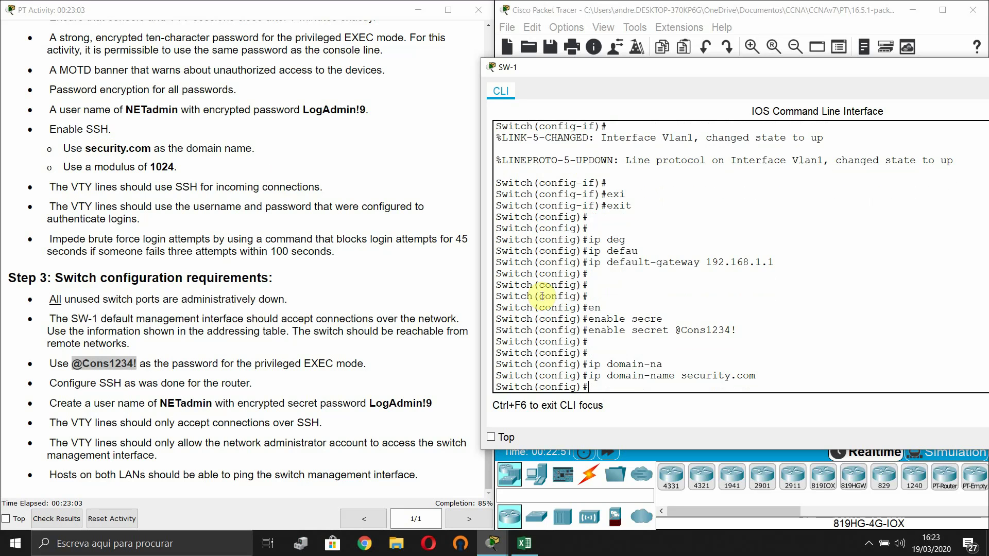
text(cry)
key(Tab)
text(key)
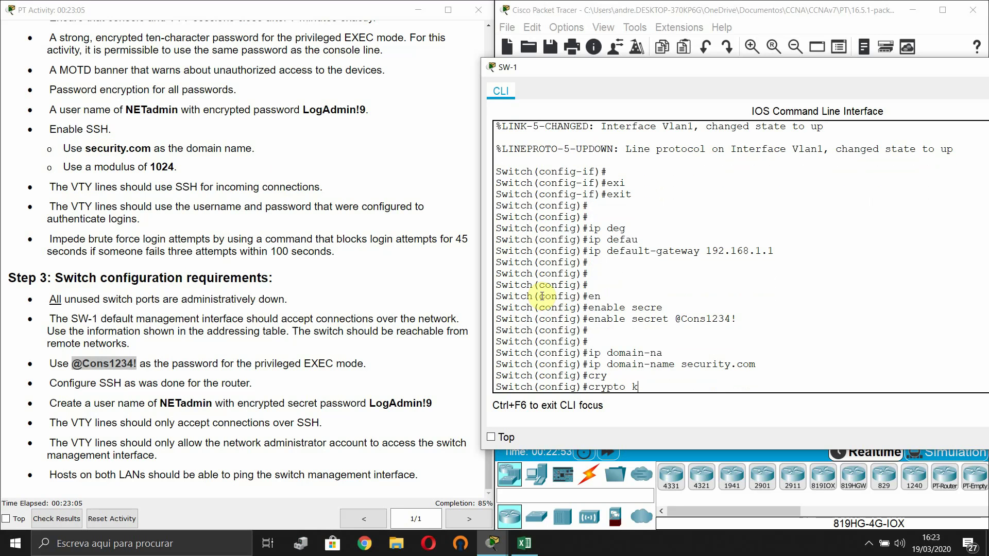
key(Tab)
text(ge)
key(Tab)
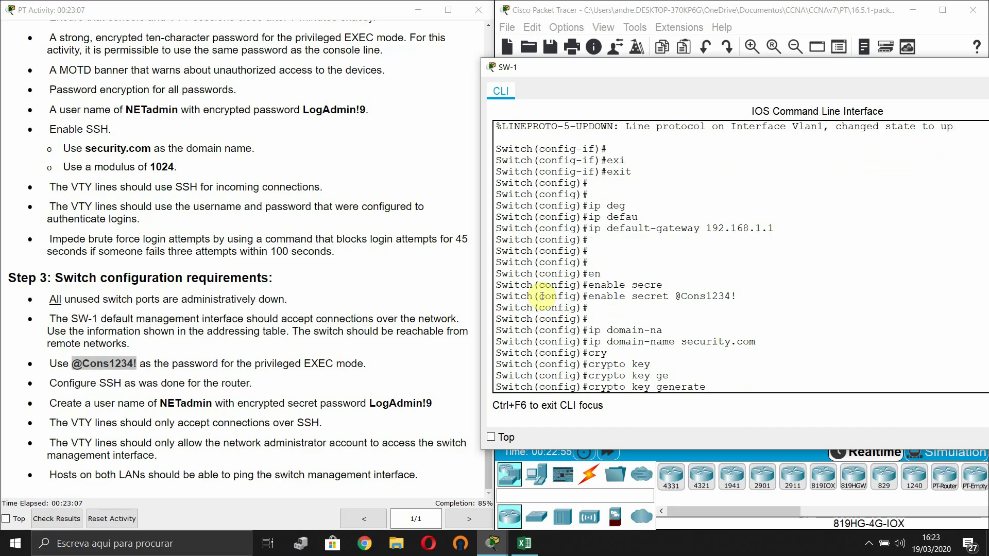
text(rs)
key(Tab)
key(Return)
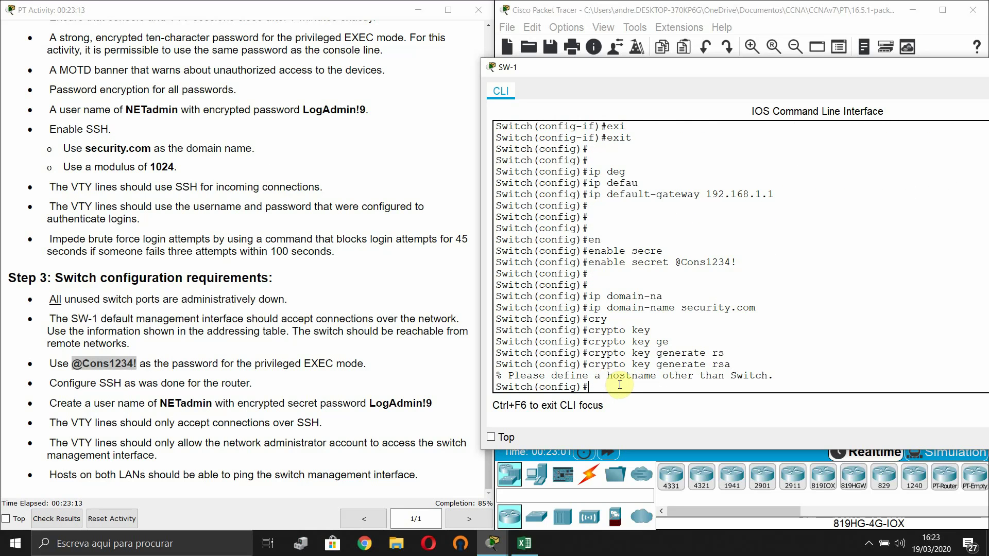
key(Return)
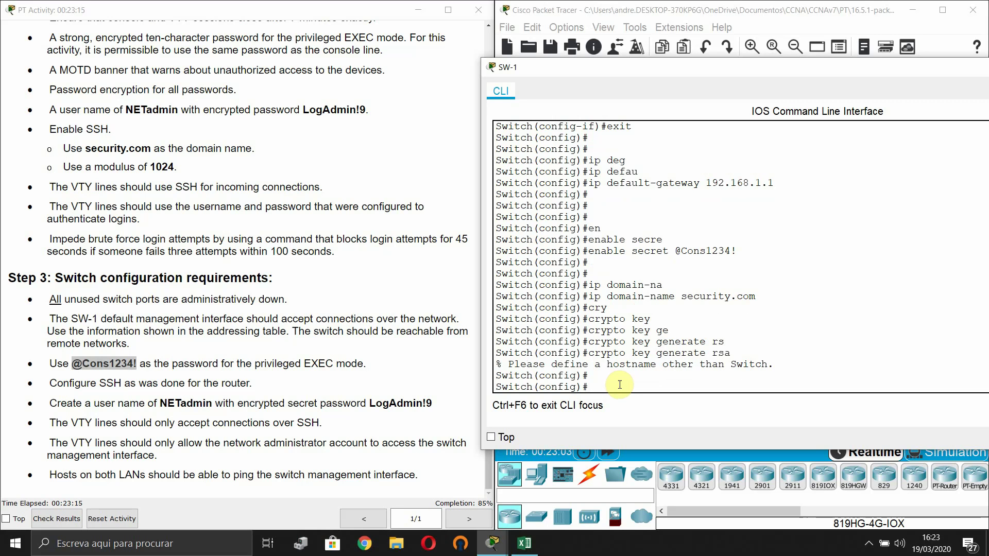
Rename the switch SW-1 and generate 1024-bit RSA keys to enable SSH
text(host)
key(Tab)
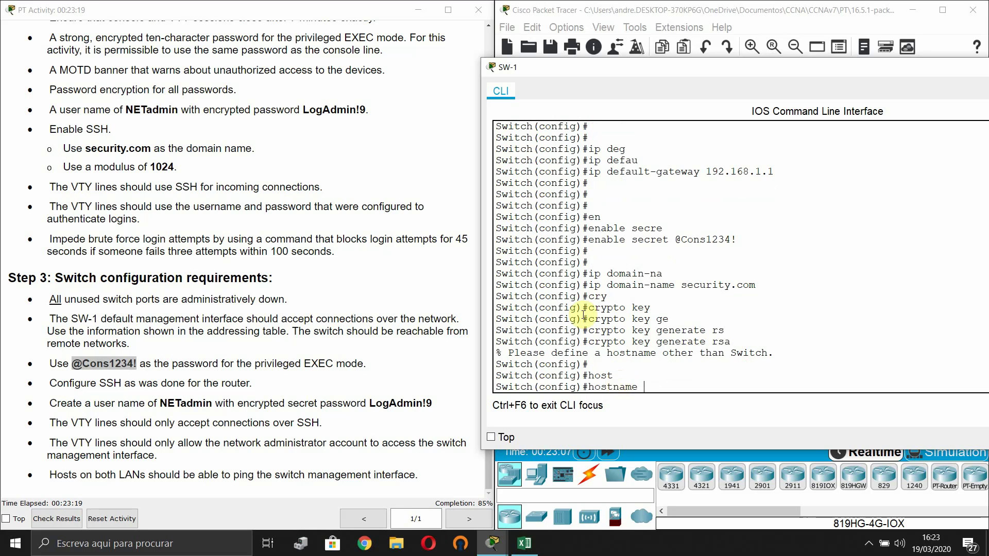
text(SW-1)
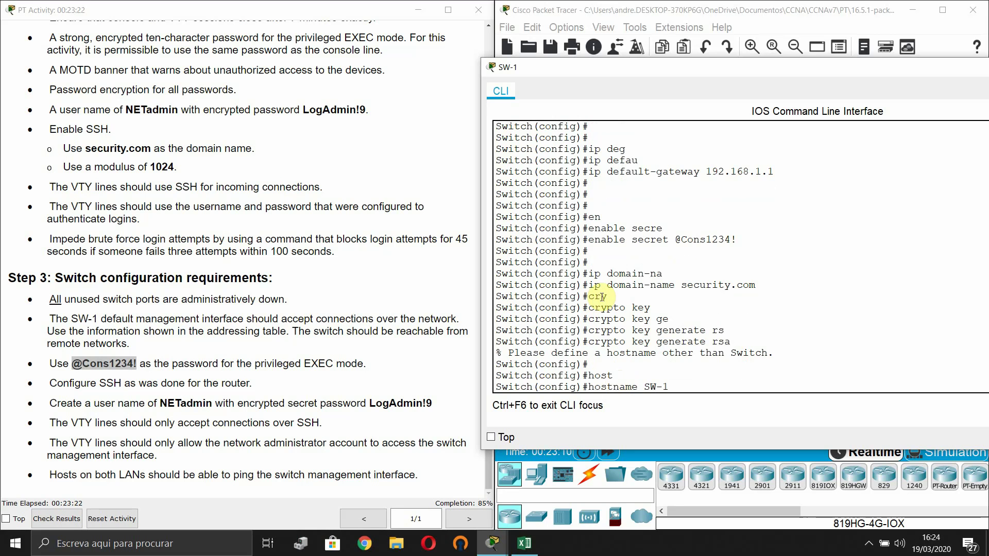
key(Return)
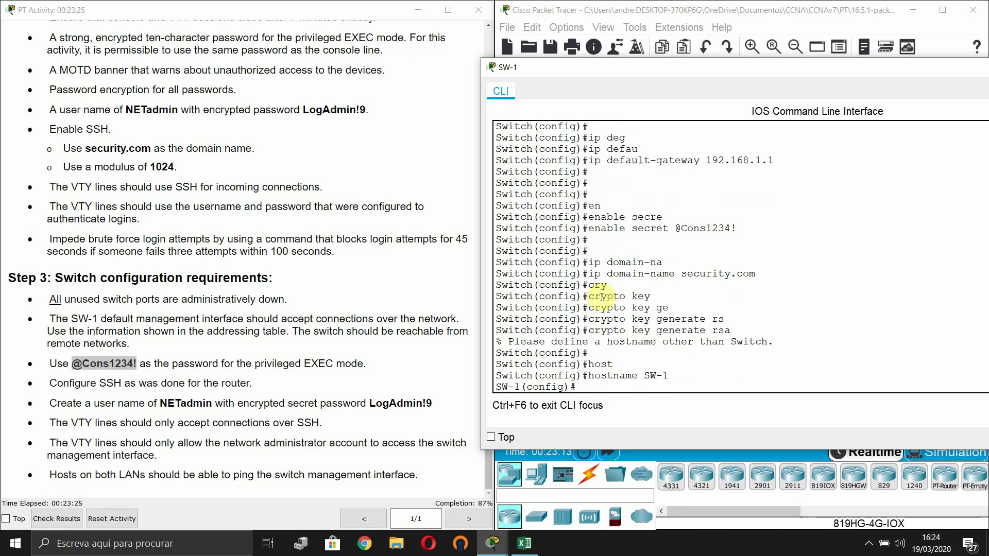
key(Return)
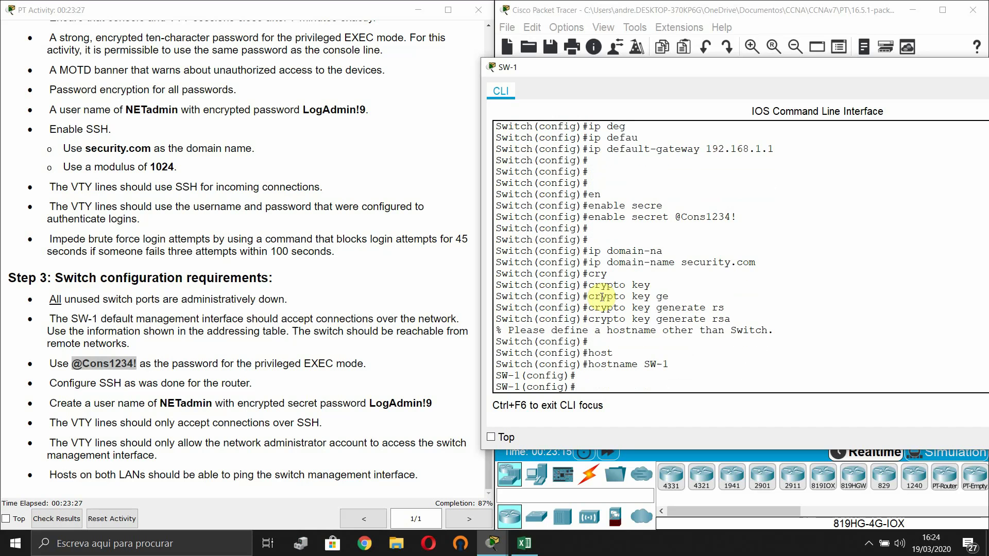
text(crypto key generate rsa)
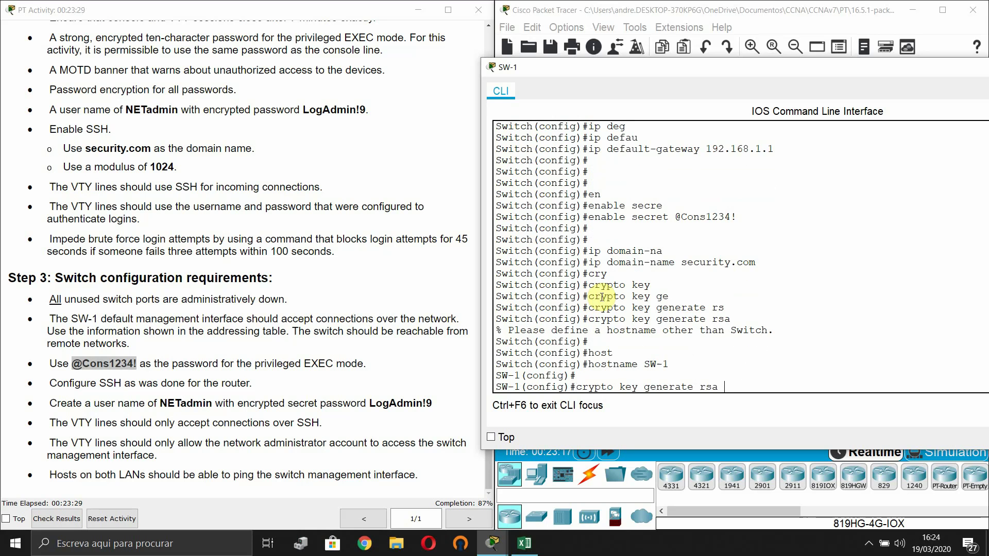
key(Return)
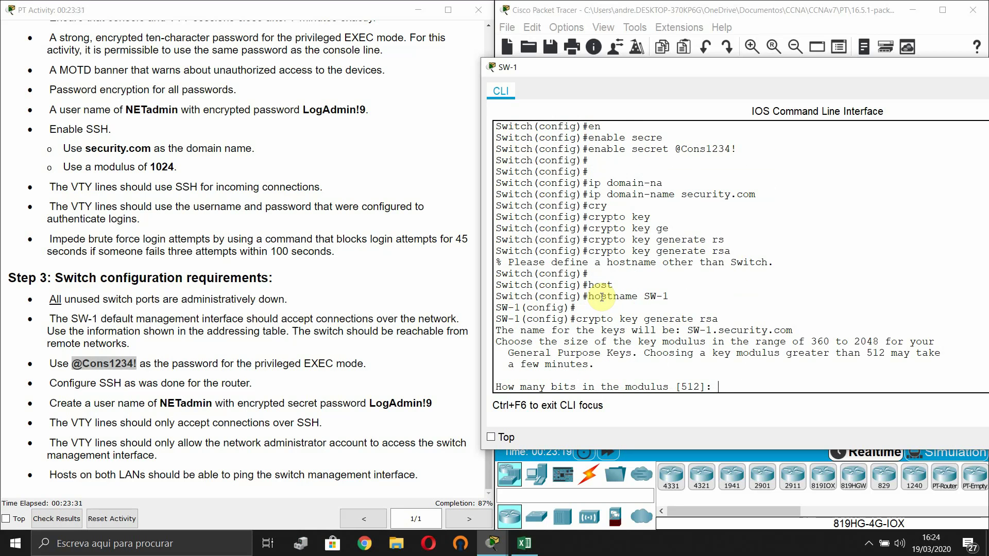
text(1024)
key(Return)
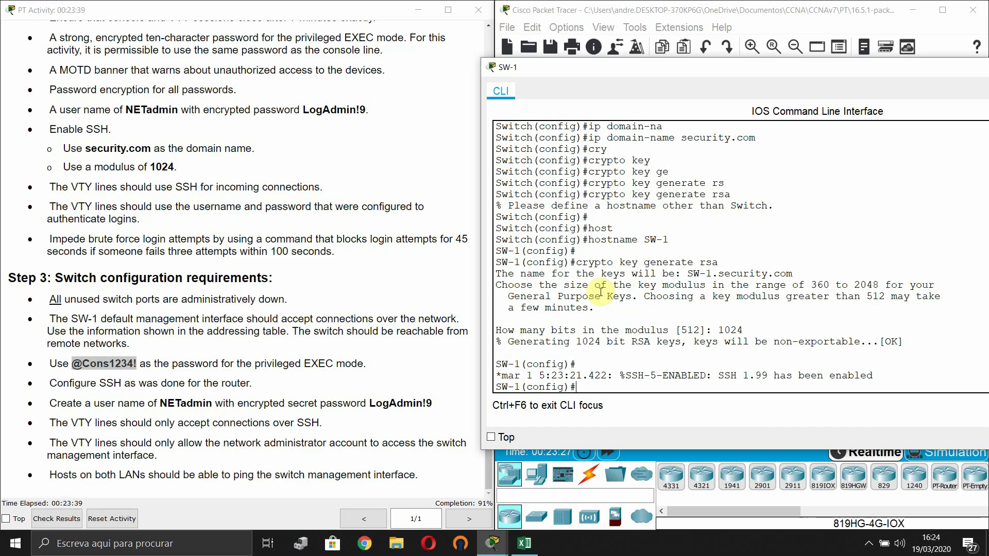
key(Return)
key(Return)
Create local user NETadmin with the secret password pasted from the instructions
text(use)
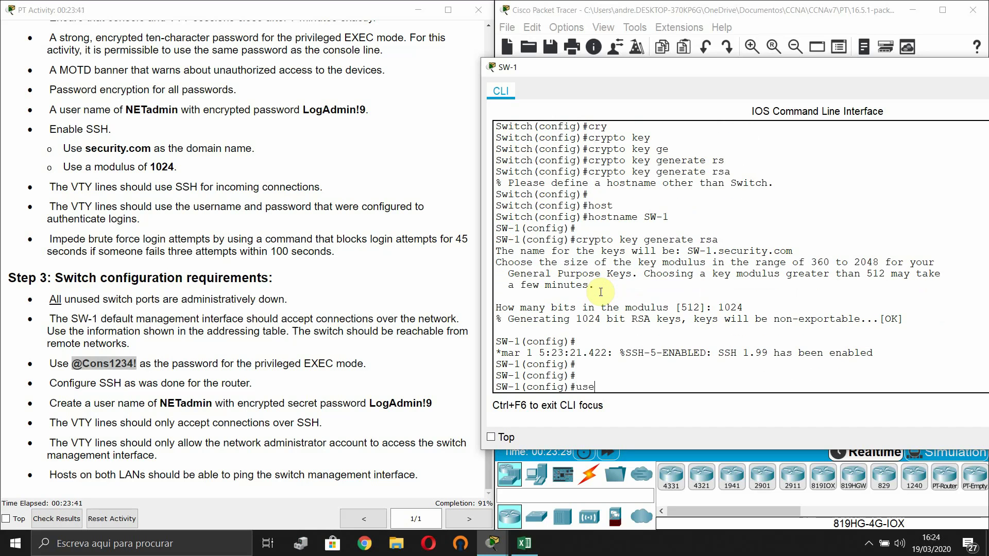
key(Tab)
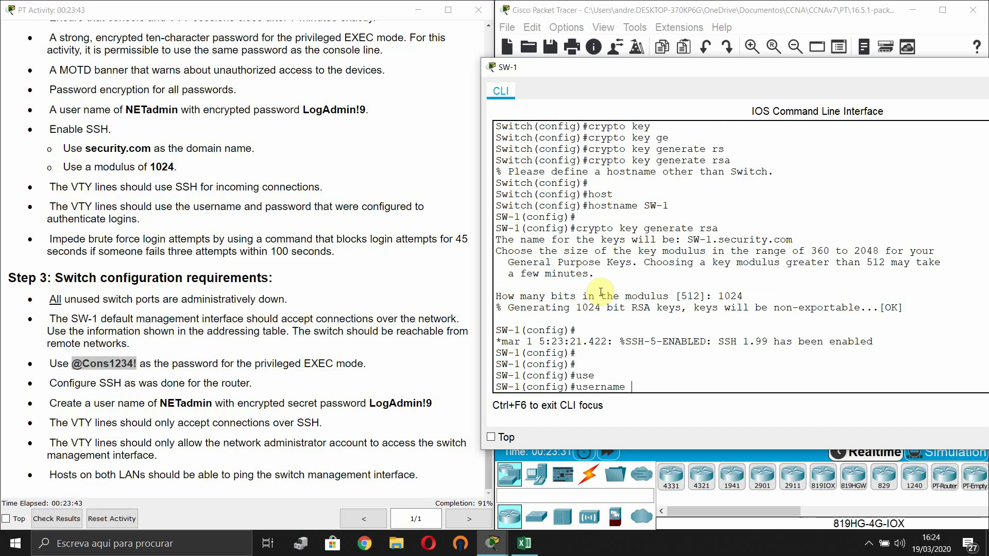
text(NETadmin sec)
key(Tab)
drag(66, 407, 433, 404)
click(372, 408)
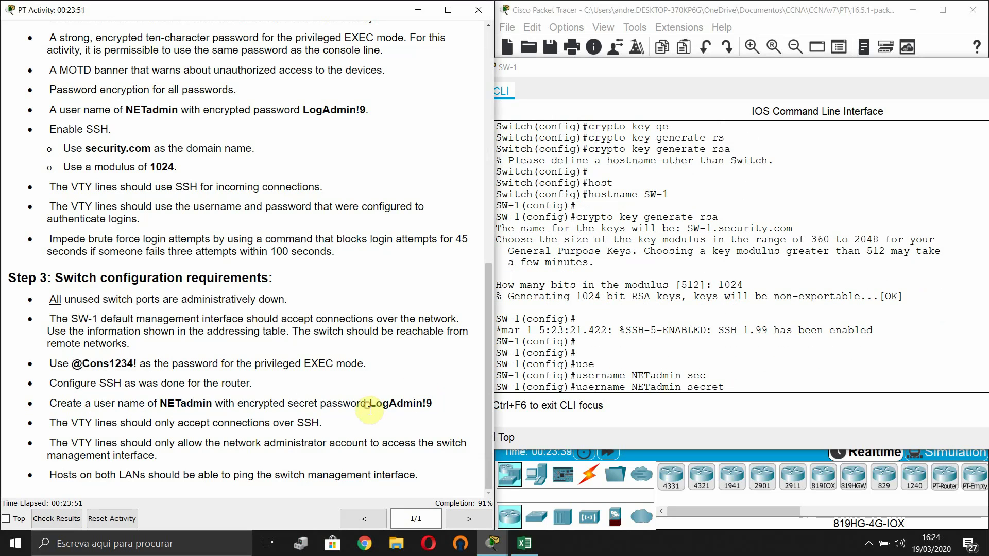
drag(370, 403, 434, 403)
key(ctrl+c)
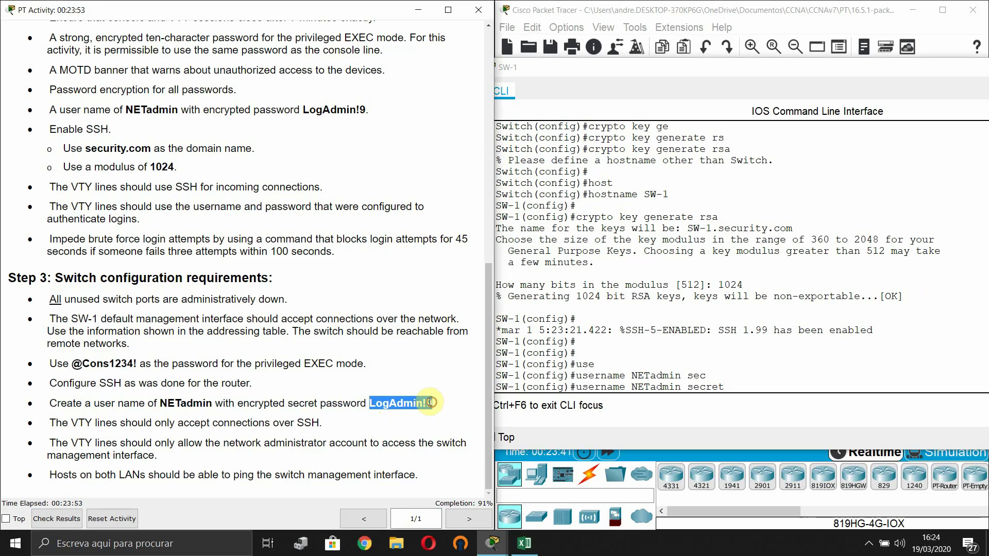
click(734, 387)
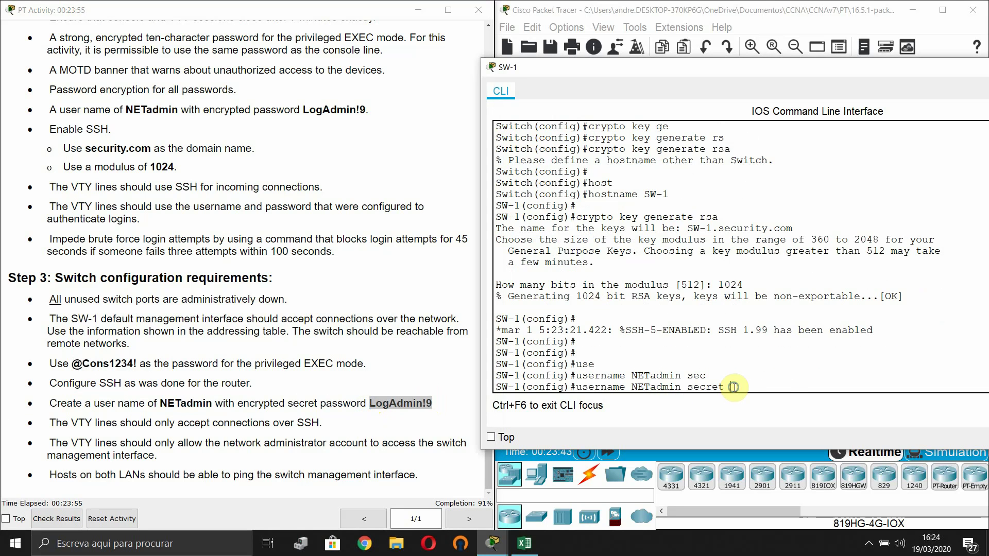
right_click(734, 387)
click(754, 408)
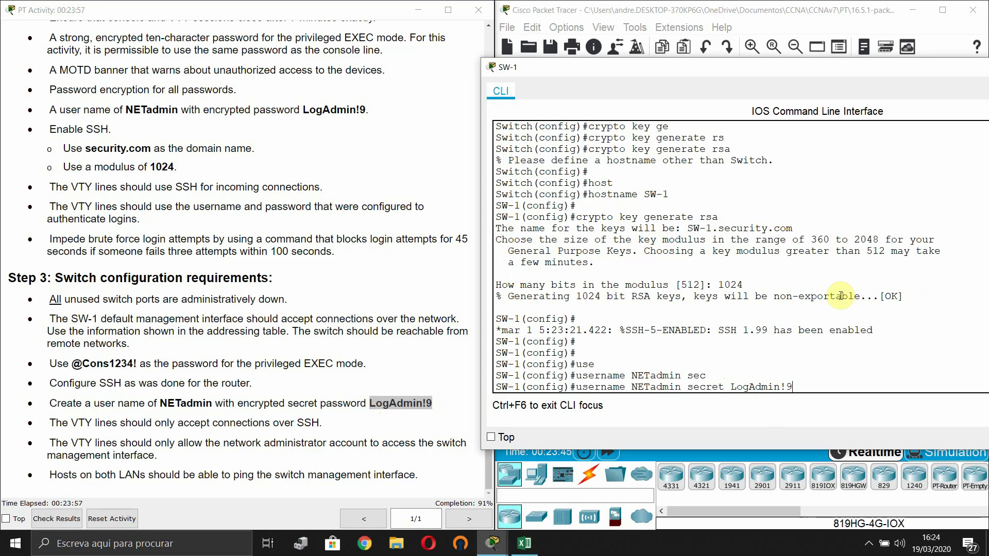
key(Return)
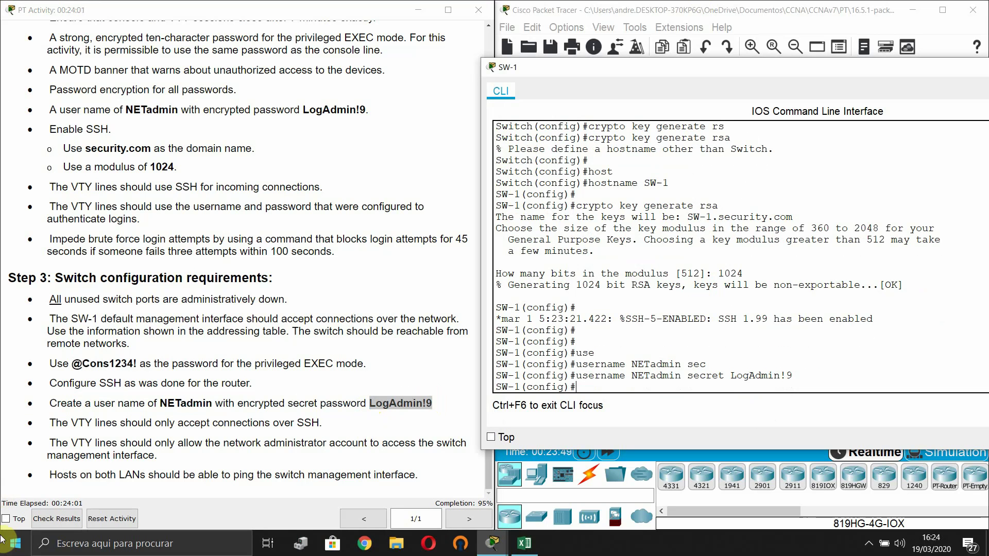
drag(49, 422, 319, 421)
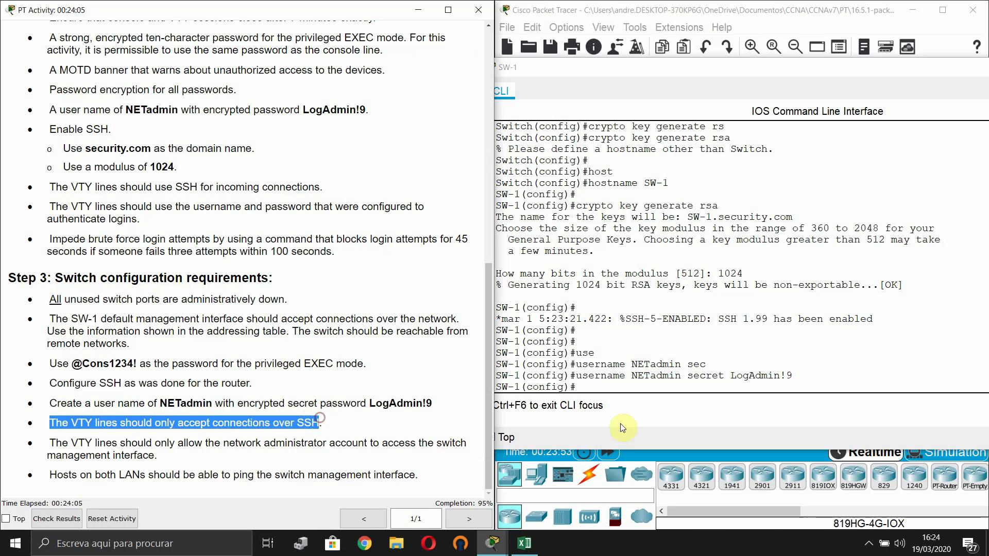
Restrict VTY lines 0–15 to SSH with 'transport input ssh'
click(598, 392)
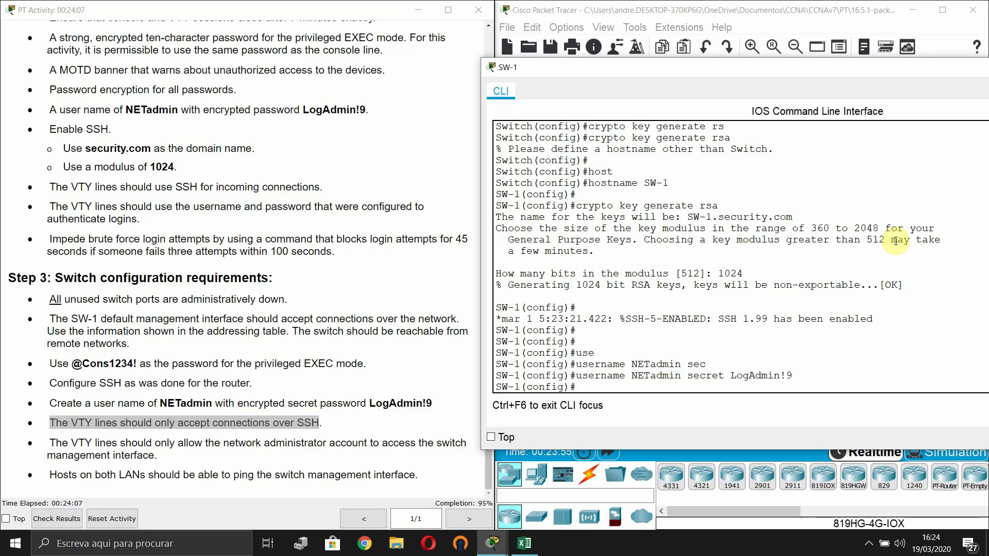
key(Return)
text(lin)
key(Tab)
text(vt)
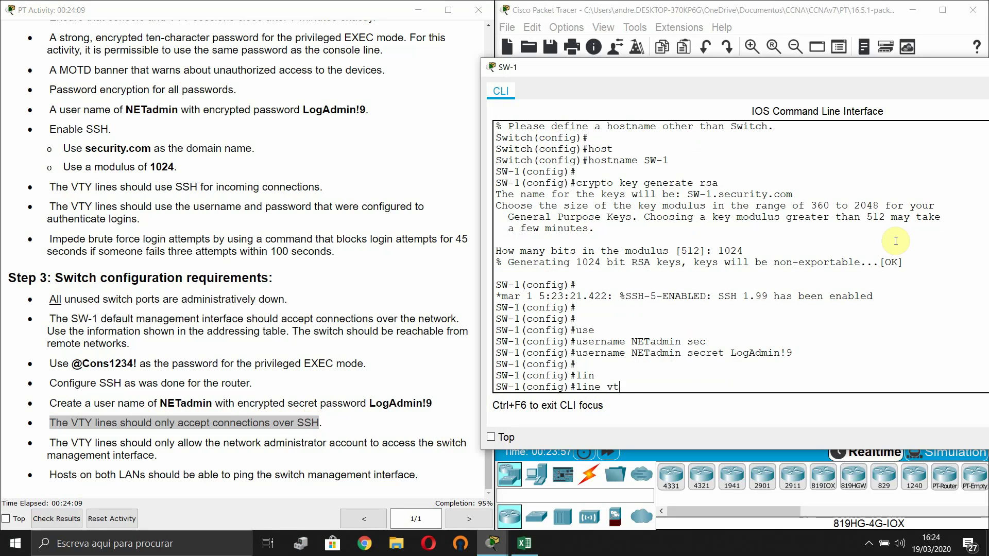
key(Tab)
text(0 15)
key(Return)
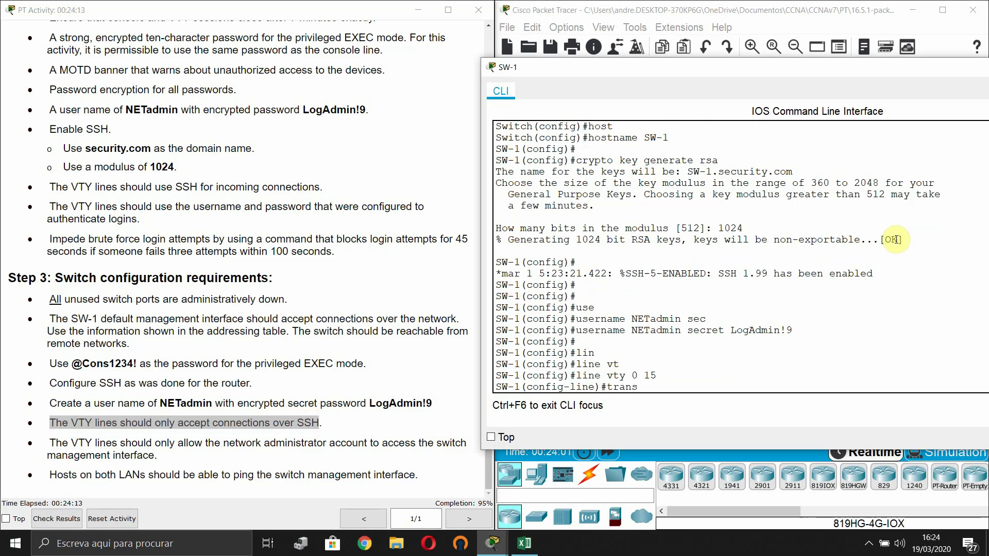
key(Tab)
text(in)
key(Tab)
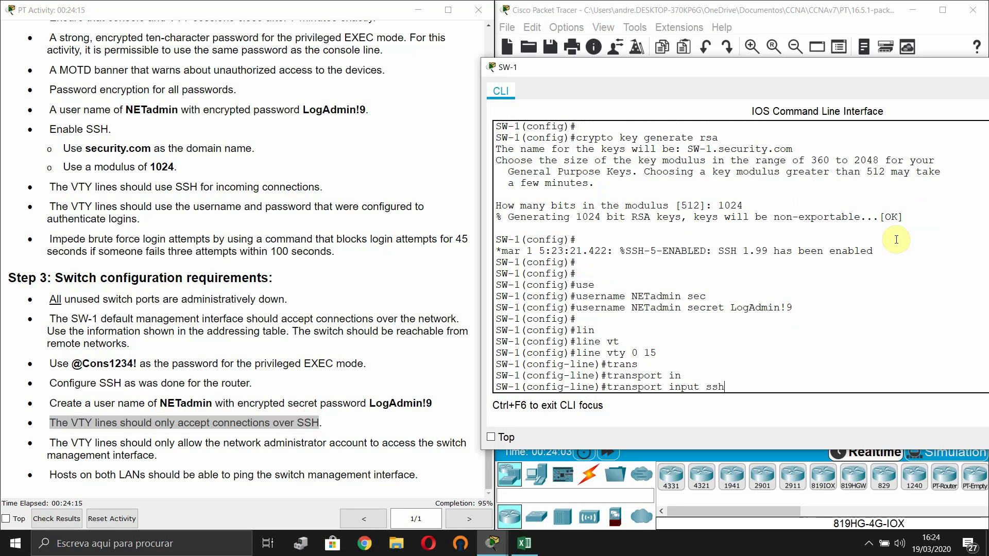
text(ssh)
key(Return)
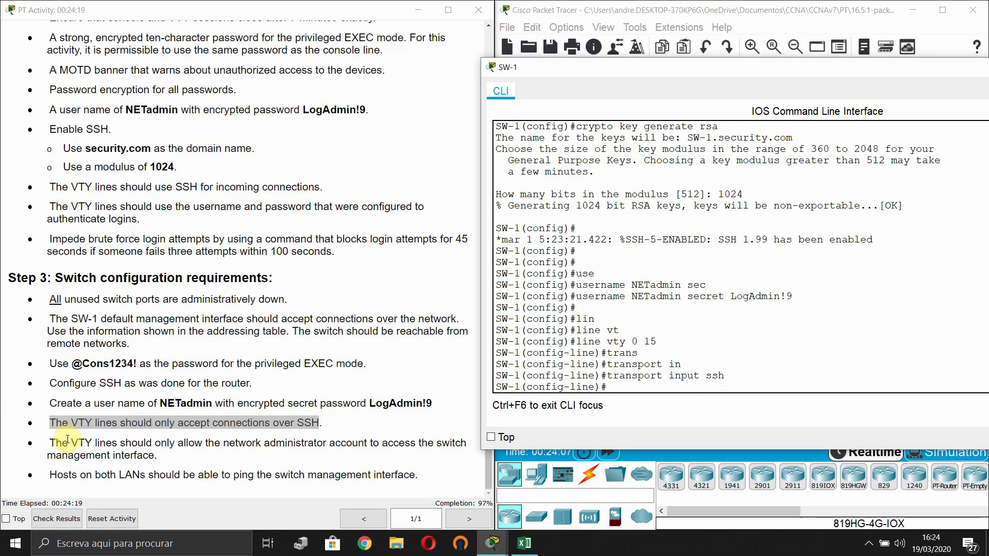
Apply 'login local' so the VTY lines authenticate against local users
drag(67, 439, 452, 443)
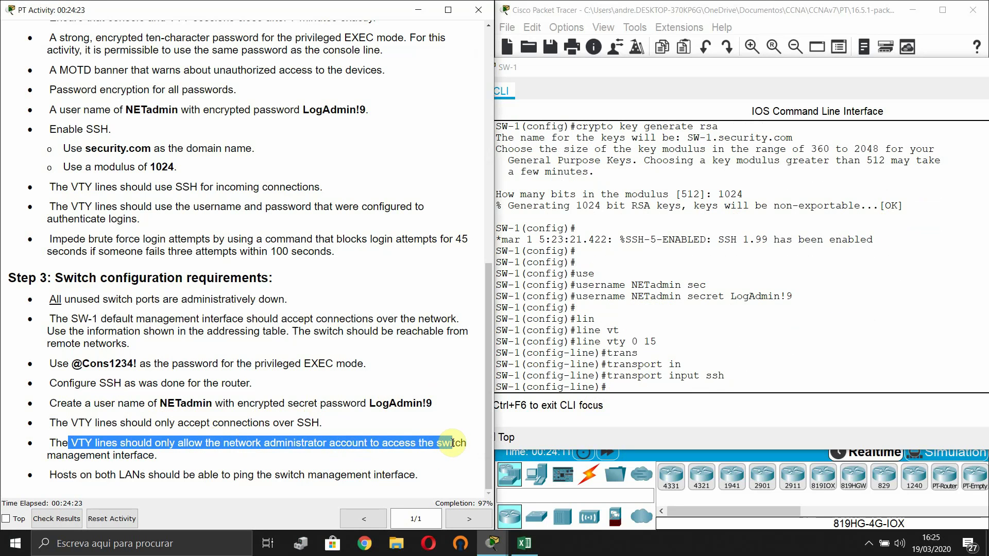
drag(68, 455, 149, 456)
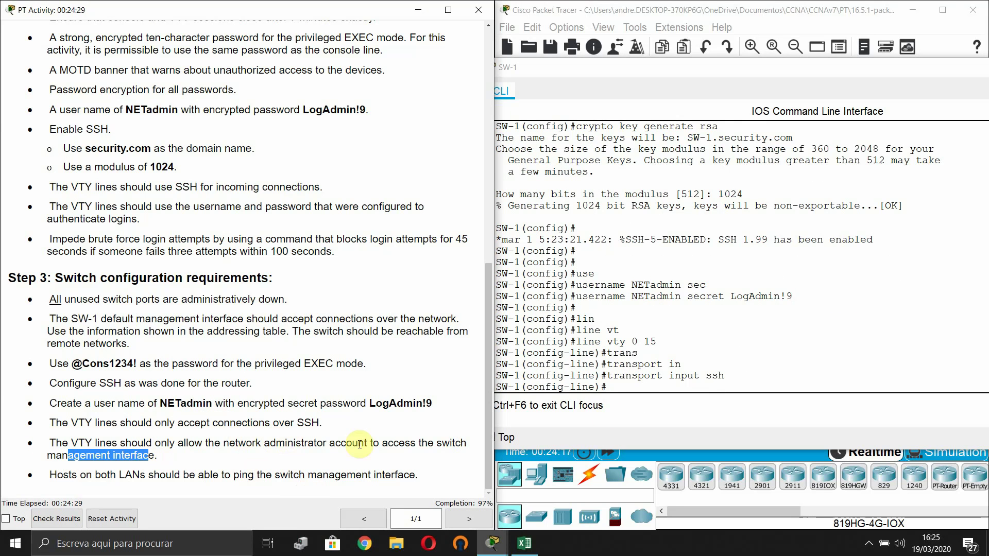
click(633, 382)
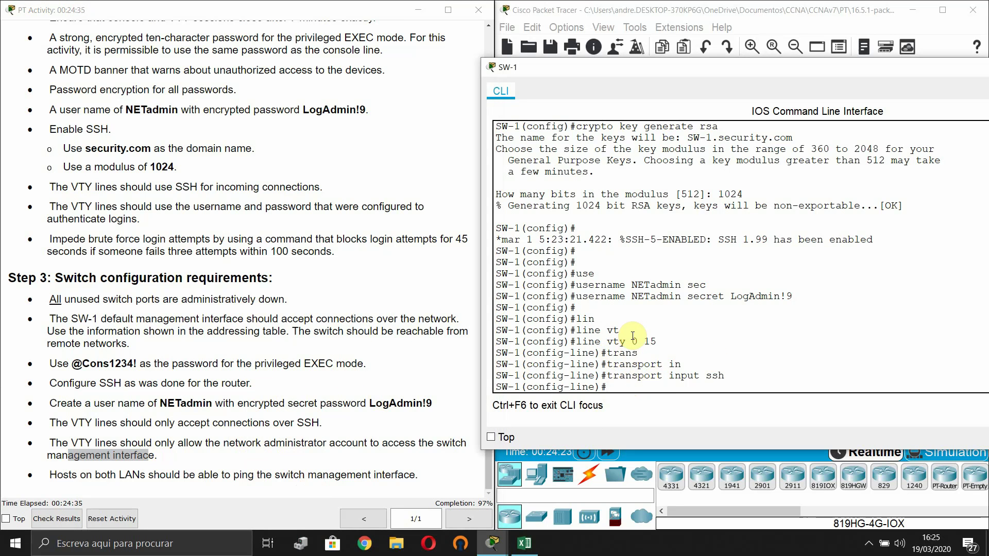
key(Return)
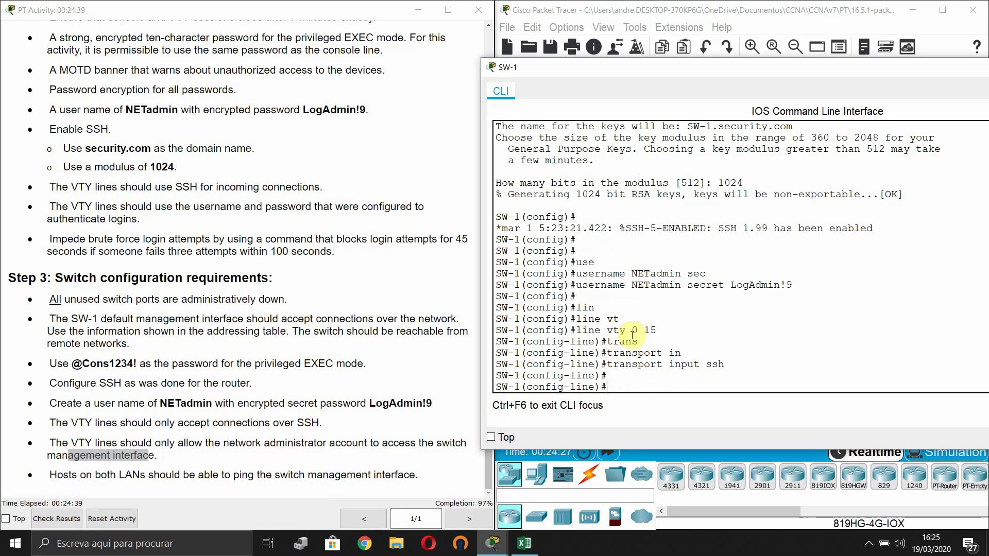
text(logi)
key(Tab)
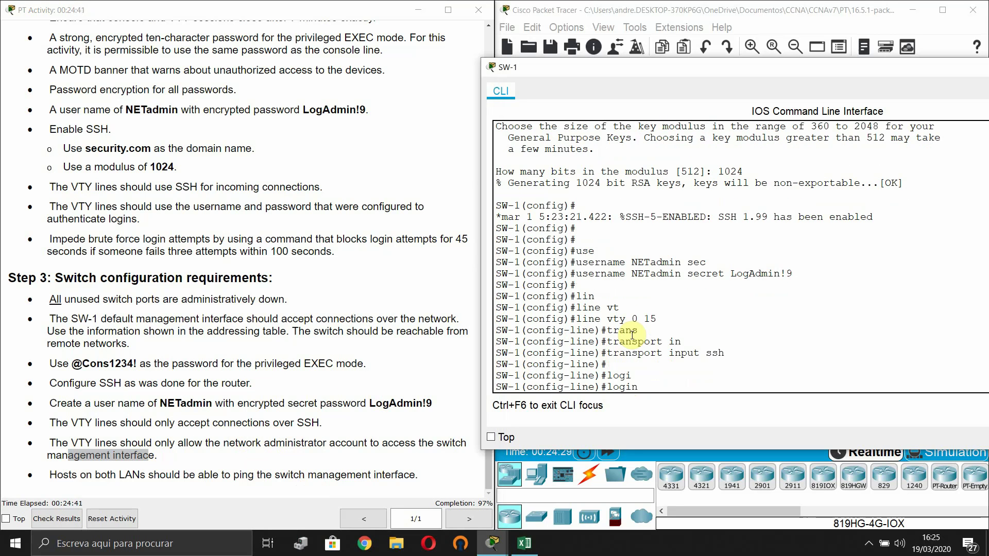
text(lo)
key(Tab)
key(Return)
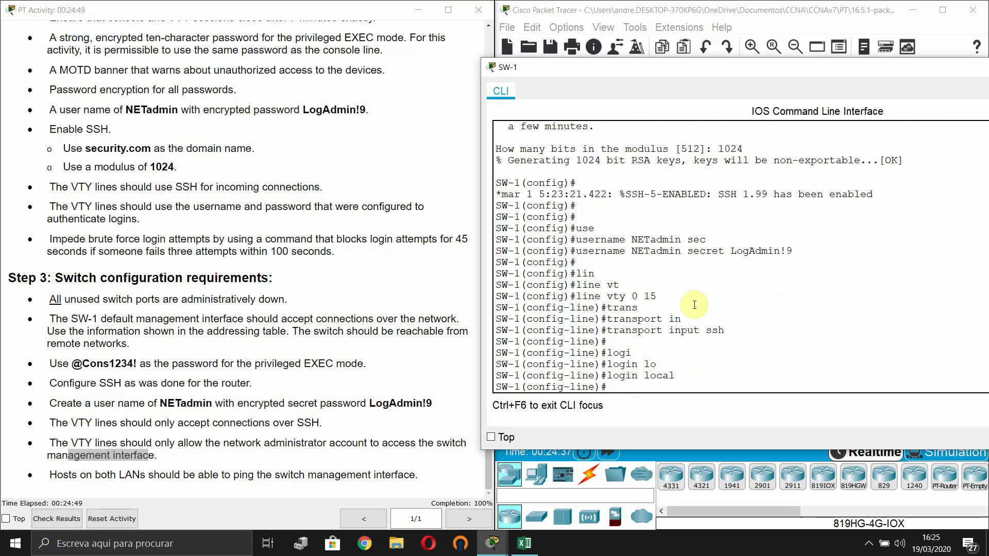
Exit line configuration and review the requirement to ping from both LANs
key(Return)
text(exi)
key(Tab)
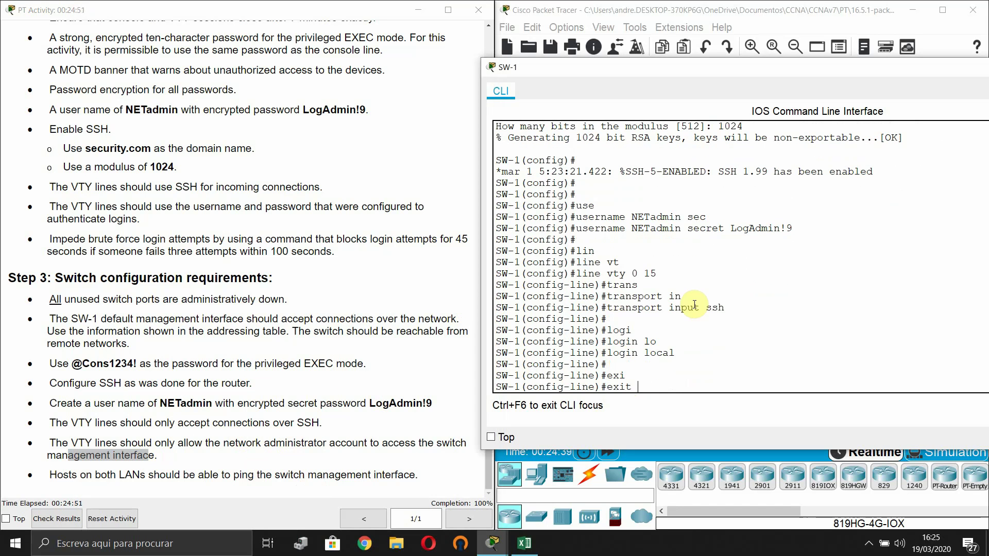
key(Return)
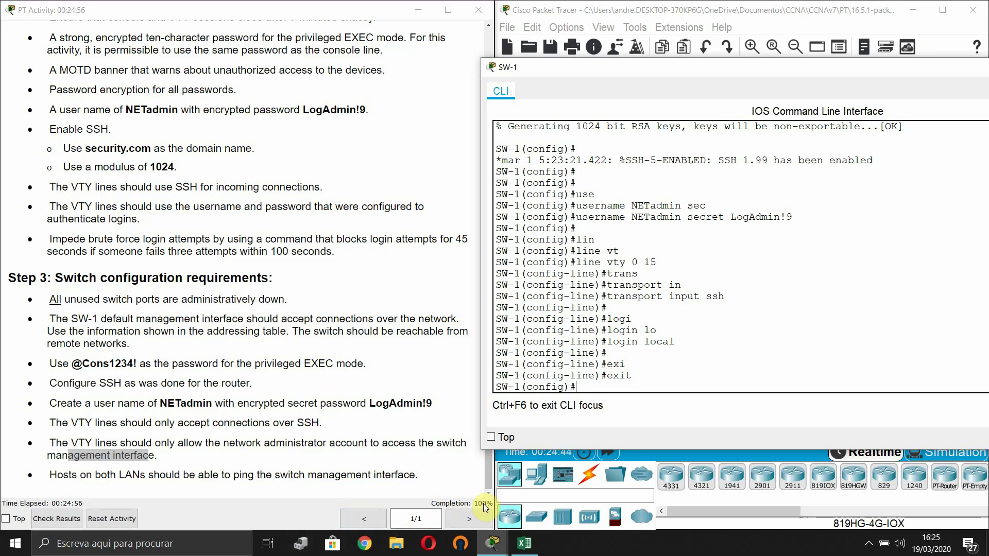
click(598, 354)
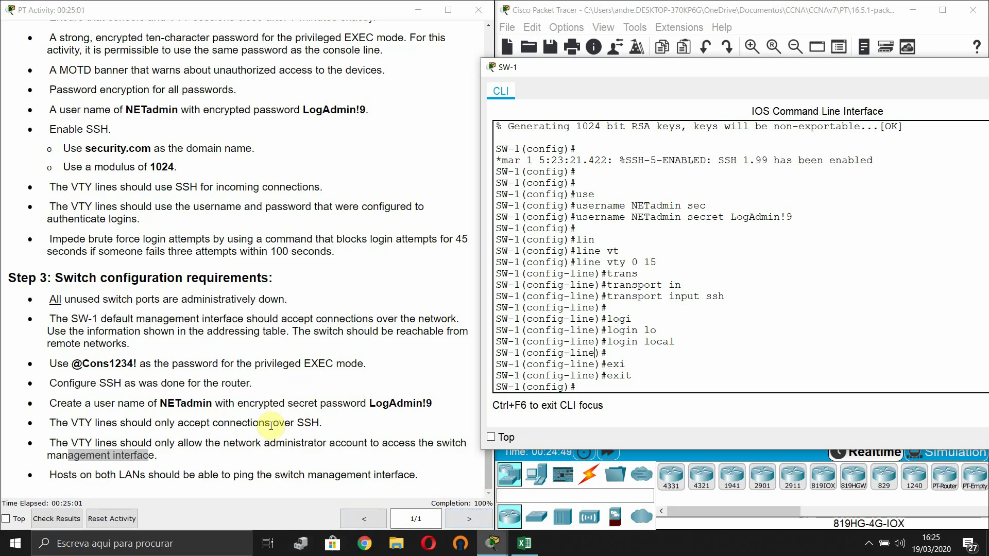
drag(56, 474, 402, 472)
click(386, 403)
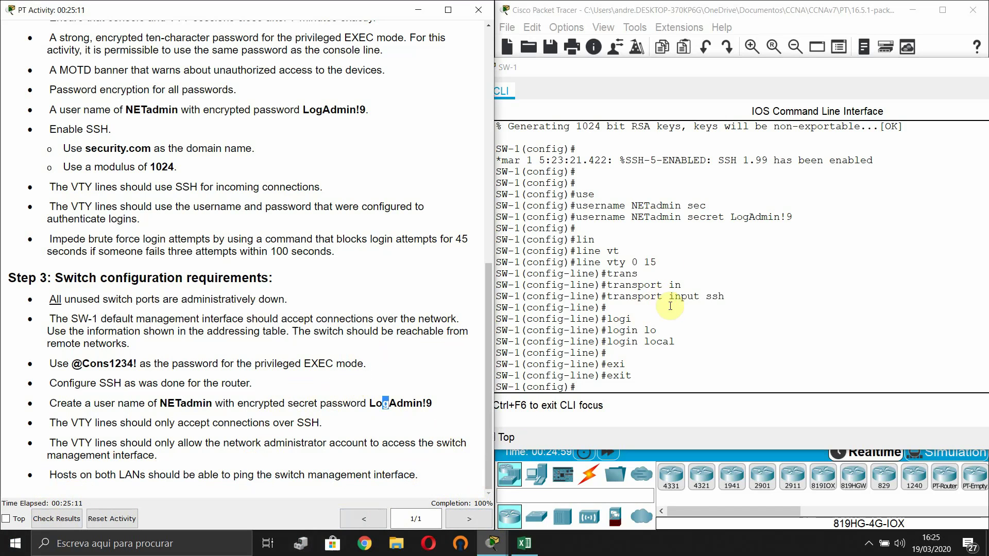
Close the SW-1 console and open the PC's Command Prompt
click(701, 246)
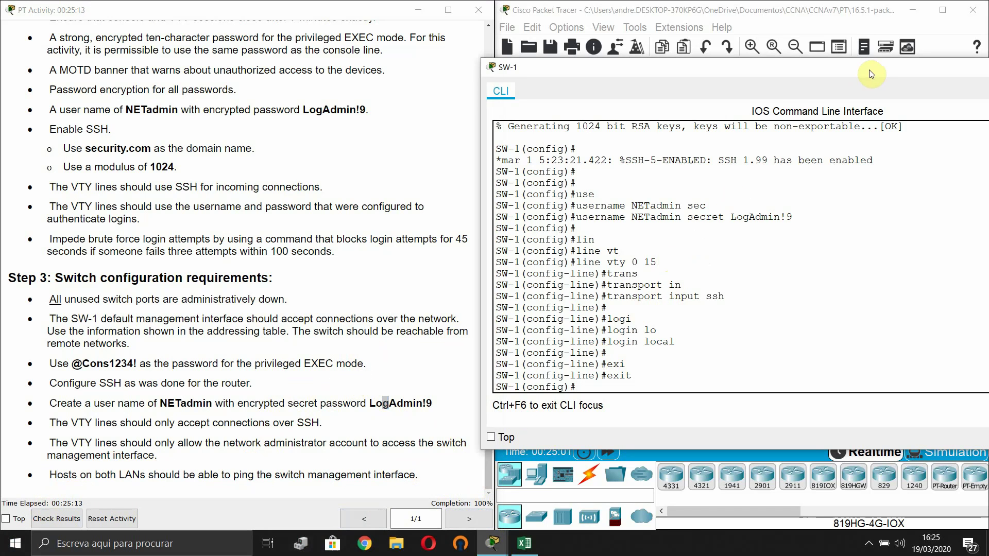
click(890, 81)
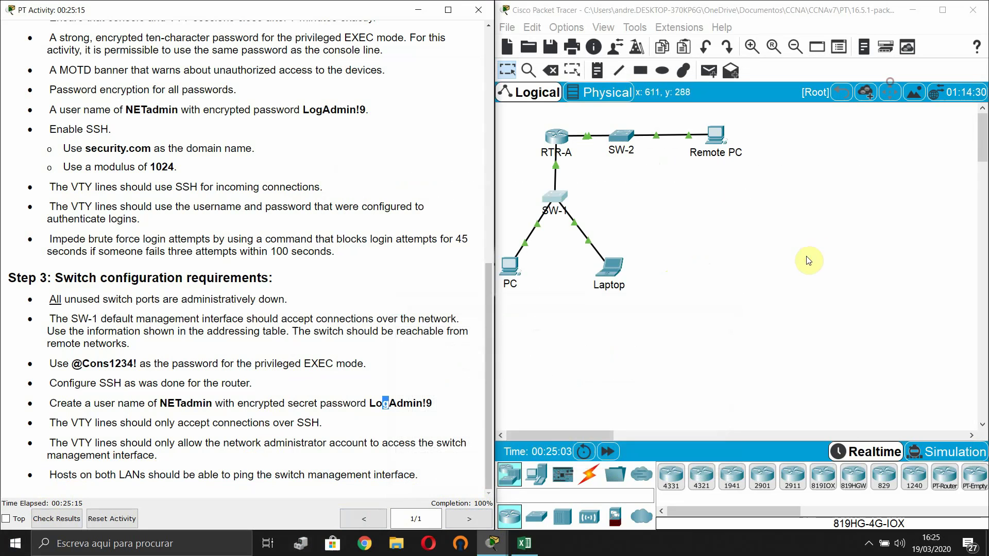
click(511, 266)
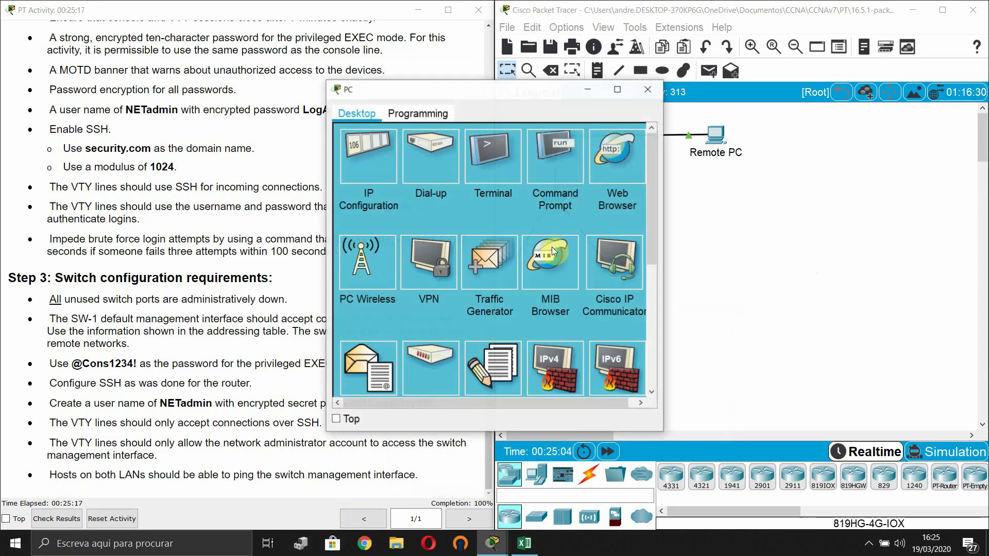
click(555, 155)
drag(523, 89, 658, 111)
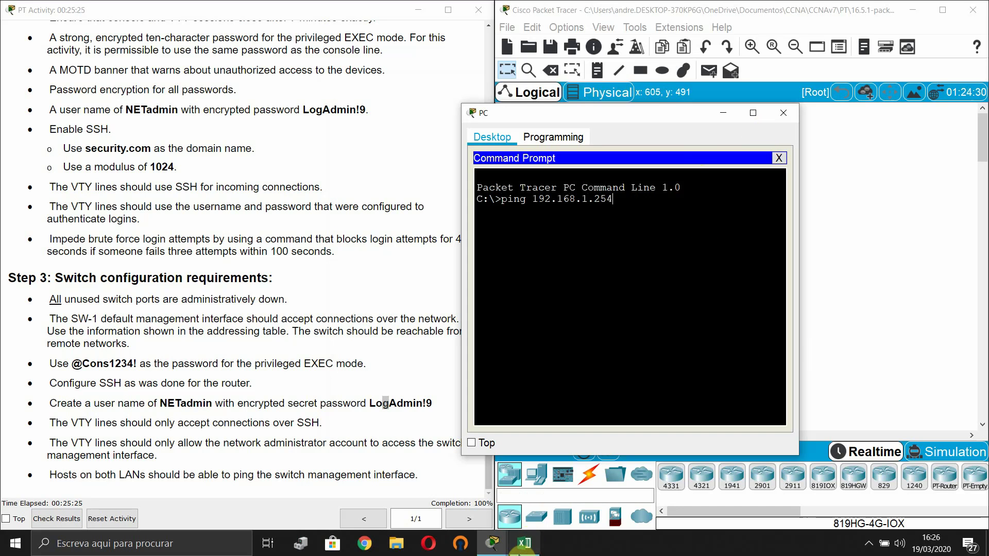
Ping SW-1 at 192.168.1.254 from the PC and stop once replies arrive
click(528, 549)
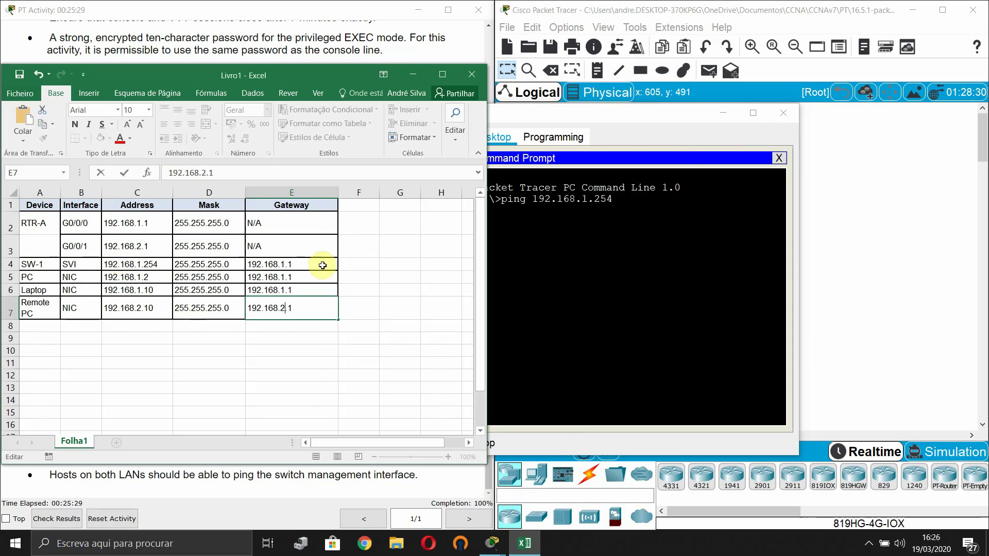
click(418, 82)
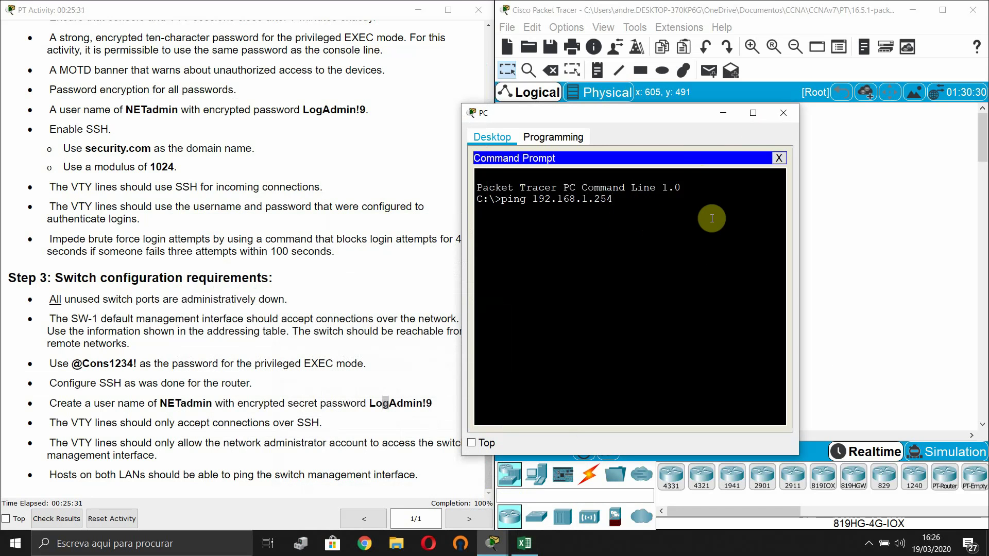
key(Return)
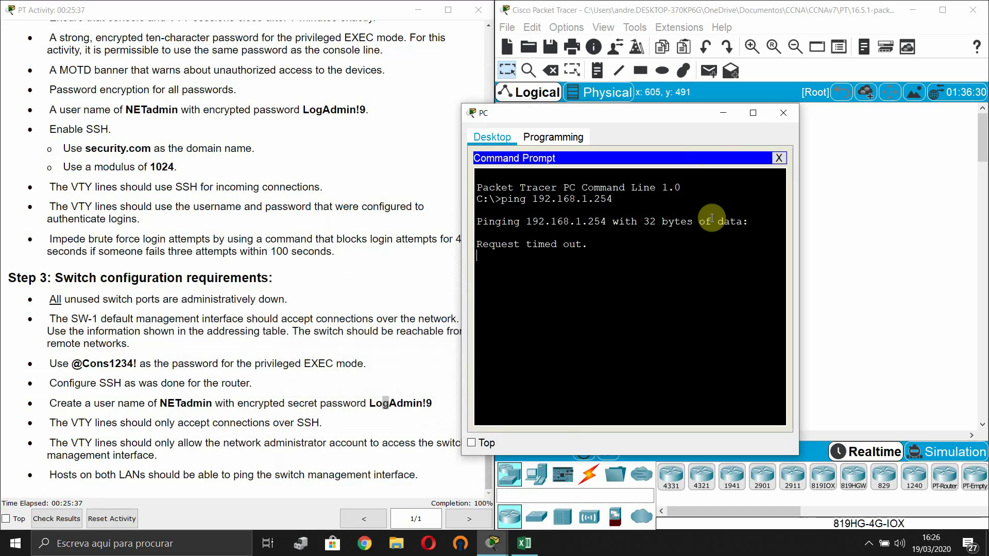
key(ctrl+c)
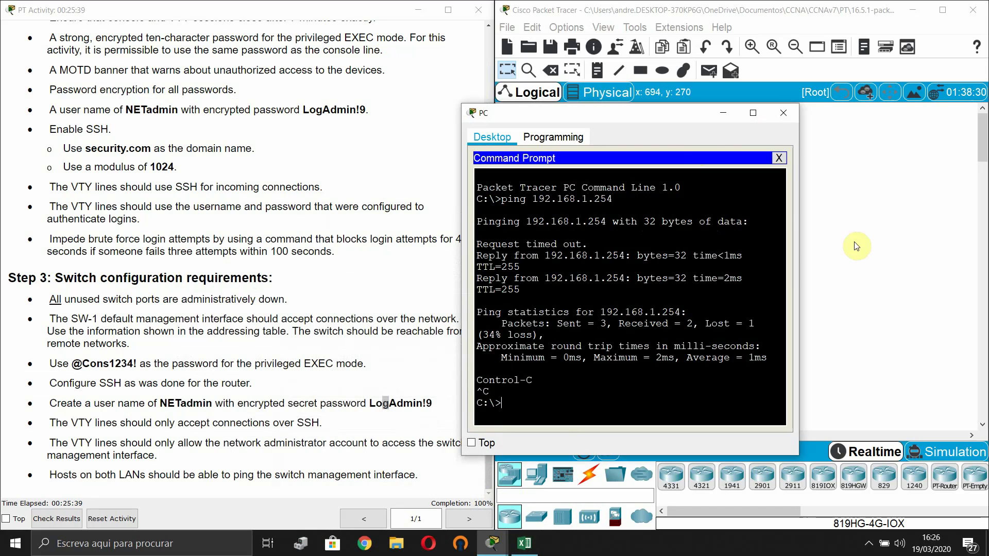
click(921, 254)
Check the Laptop's IP settings, then ping 192.168.1.254 from its command prompt
click(610, 268)
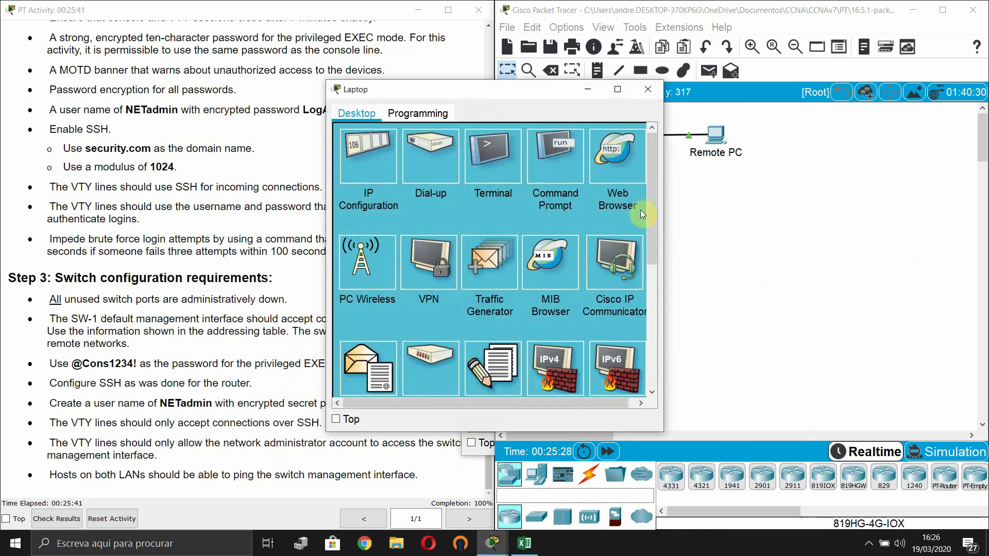
click(388, 143)
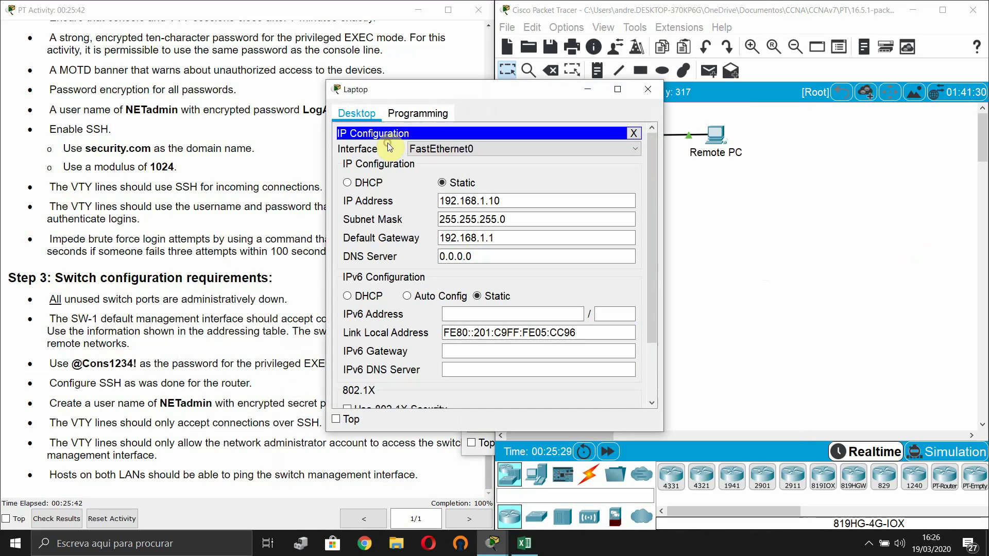
click(633, 133)
click(559, 149)
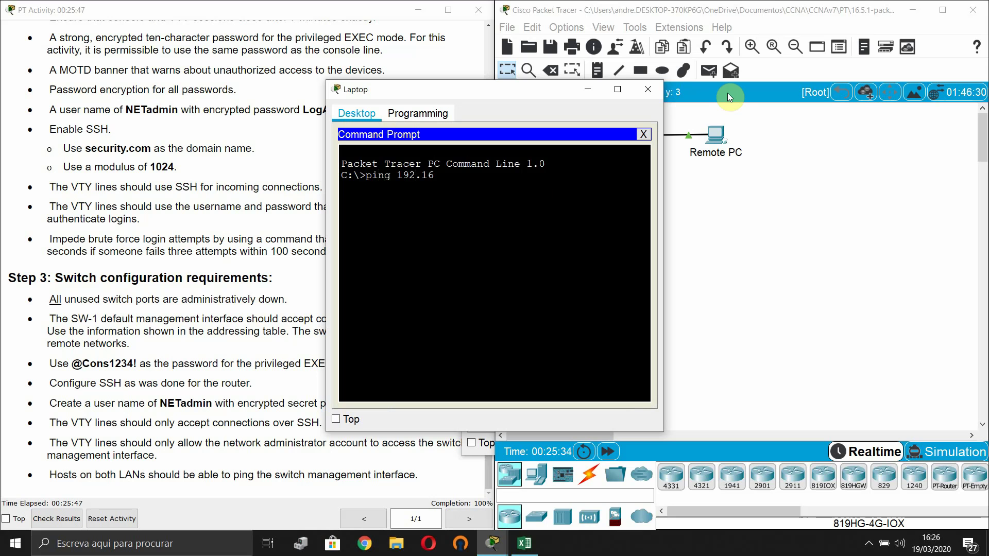
text(ping 192.168.1.254)
key(Return)
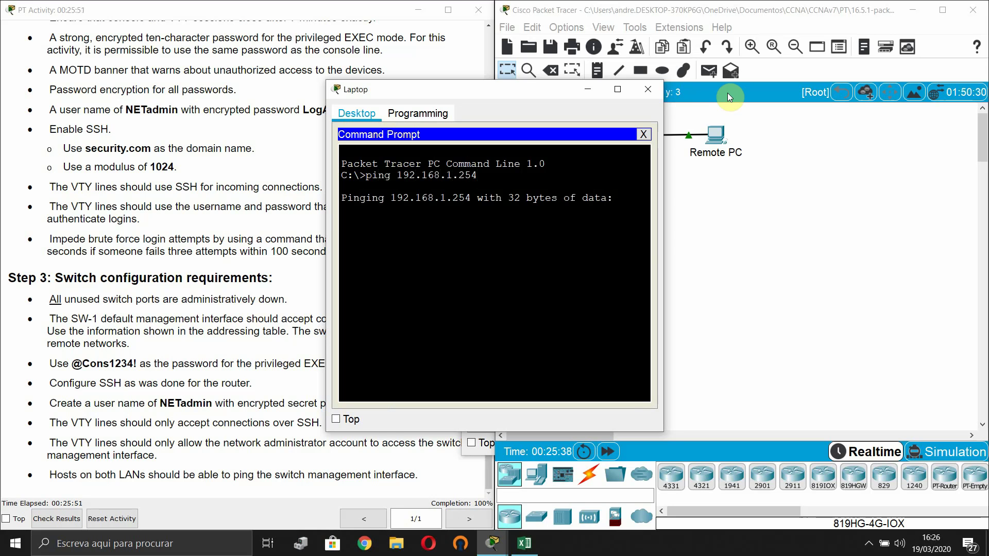
Ping 192.168.1.254 from the Remote PC's command prompt
click(716, 134)
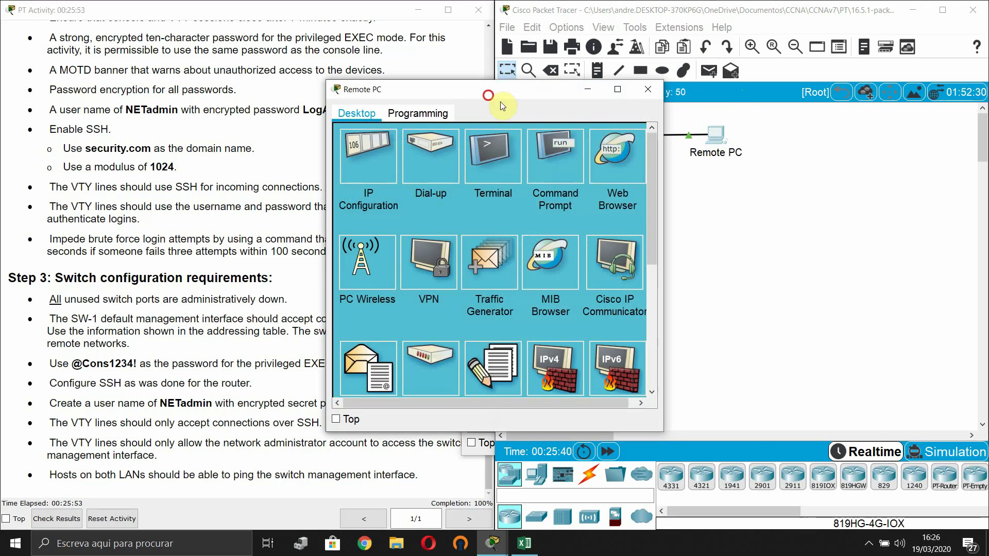
drag(500, 100, 798, 101)
click(868, 165)
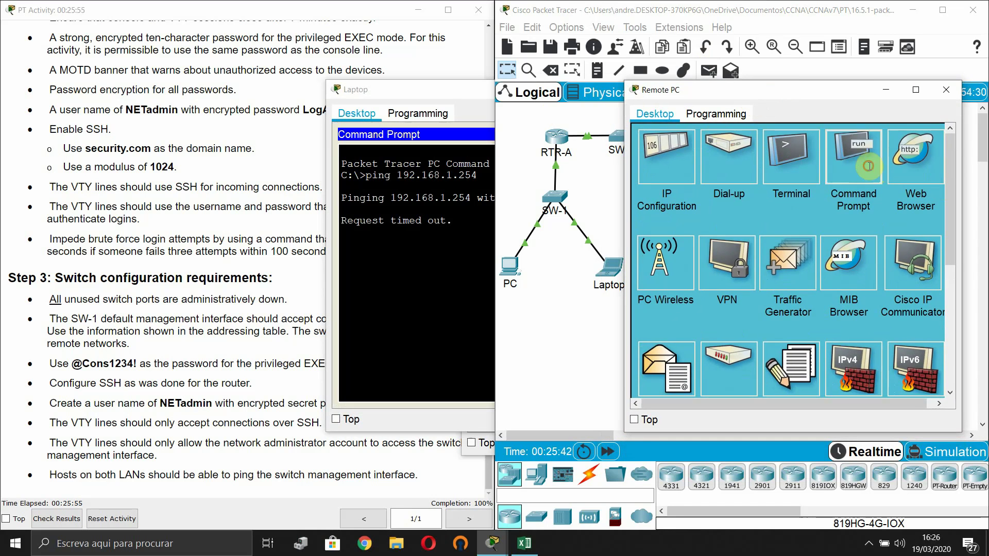
text(ping)
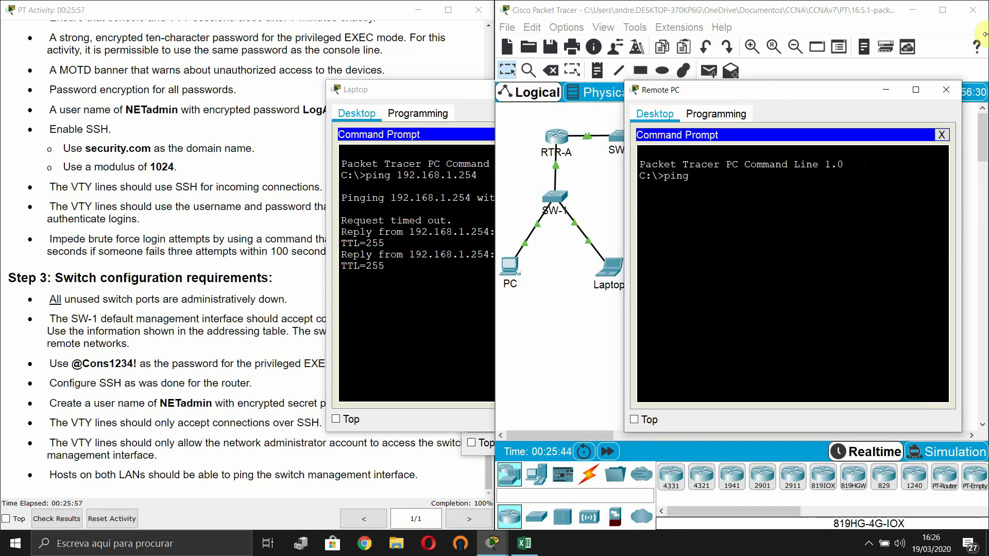
text( 192.168)
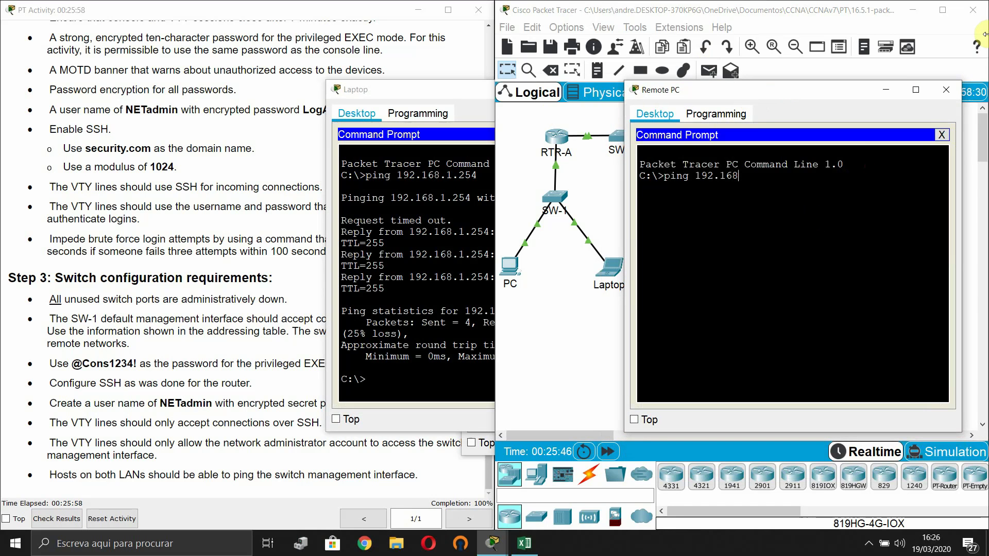
text(.1.254)
key(Return)
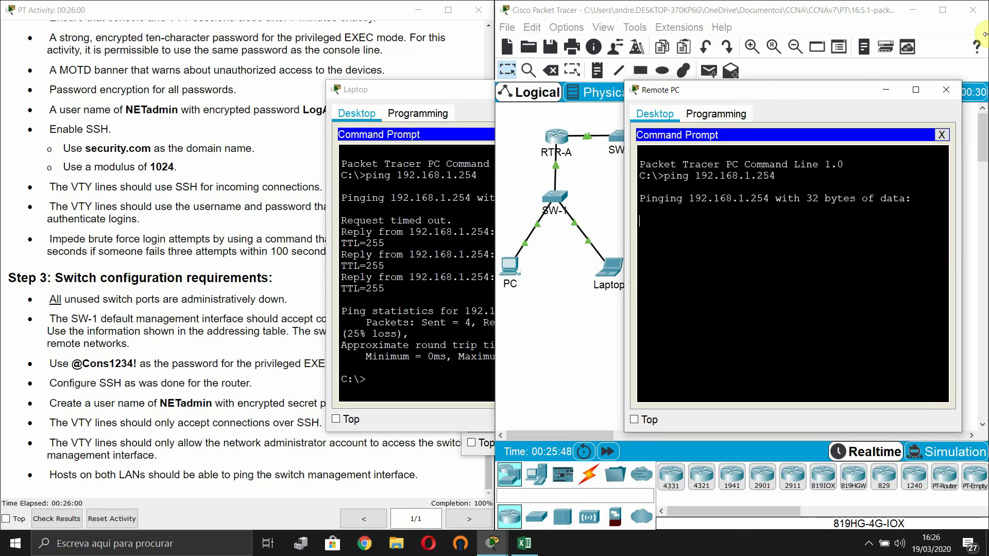
Review both ping results, then close the device windows back to the topology and activity instructions
click(440, 98)
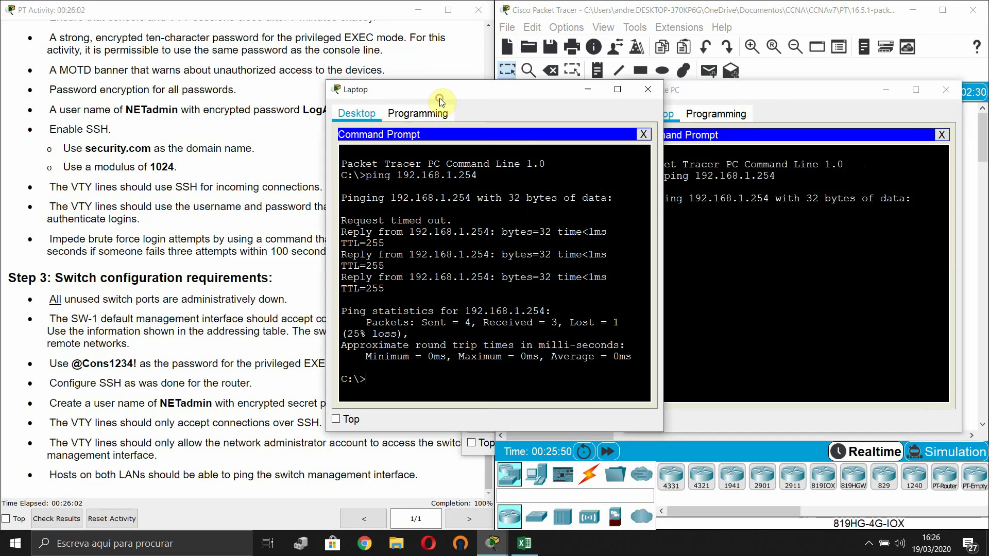
click(745, 273)
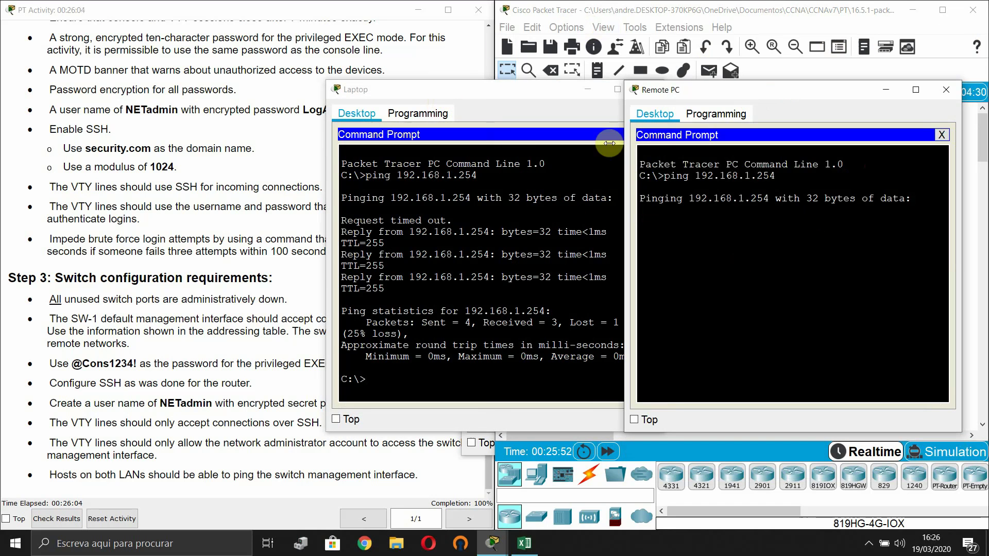
click(587, 90)
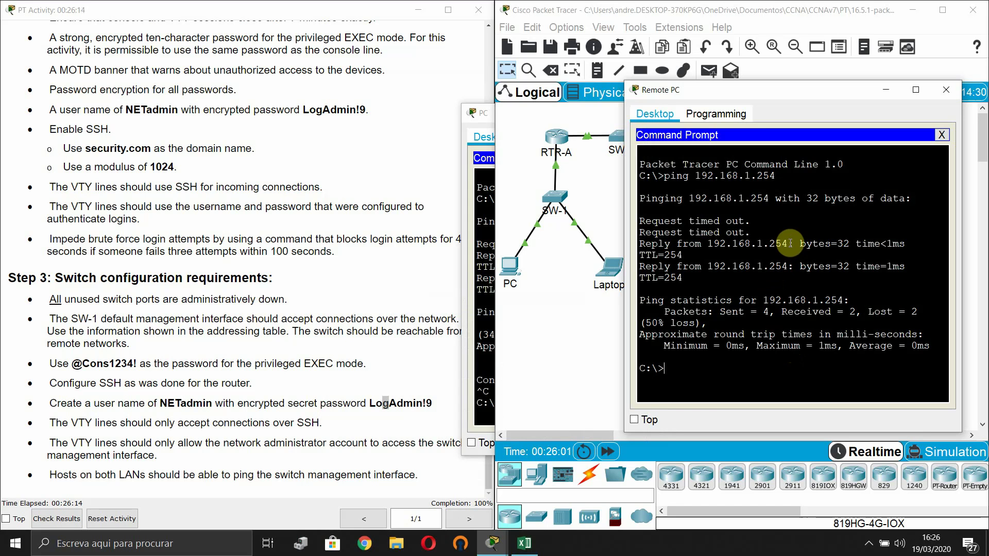
click(593, 366)
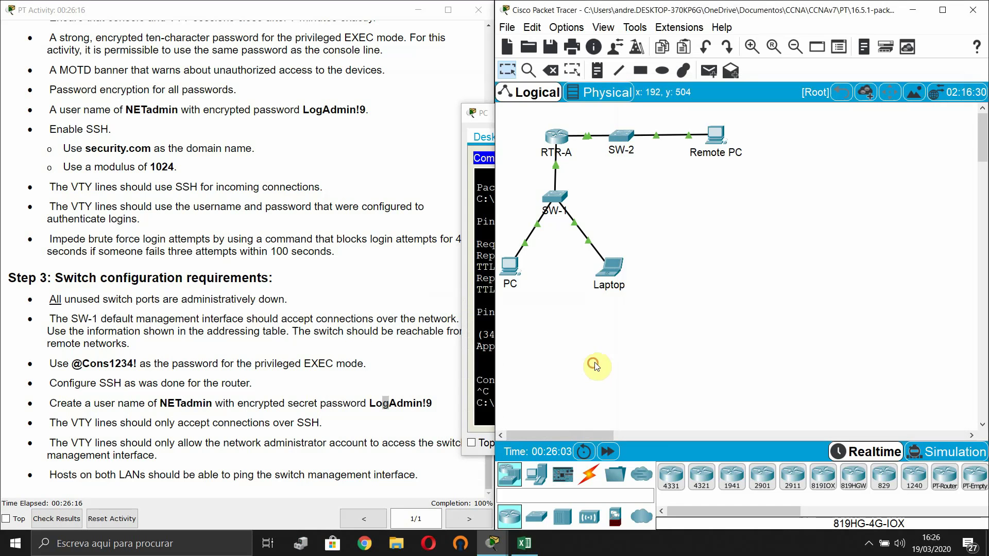
click(373, 101)
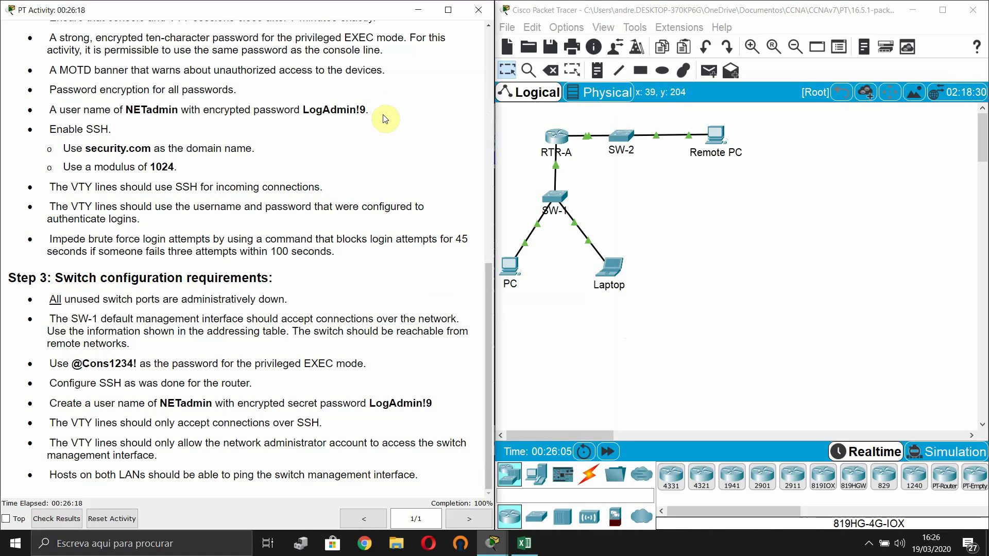